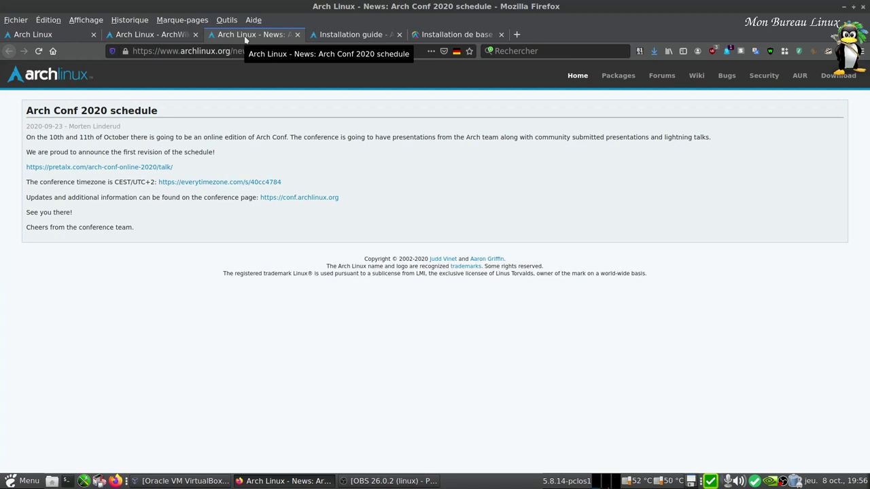
Compare the English ArchWiki Installation guide with the French Installation de base article
{"action": "left_click", "coordinate": [371, 35]}
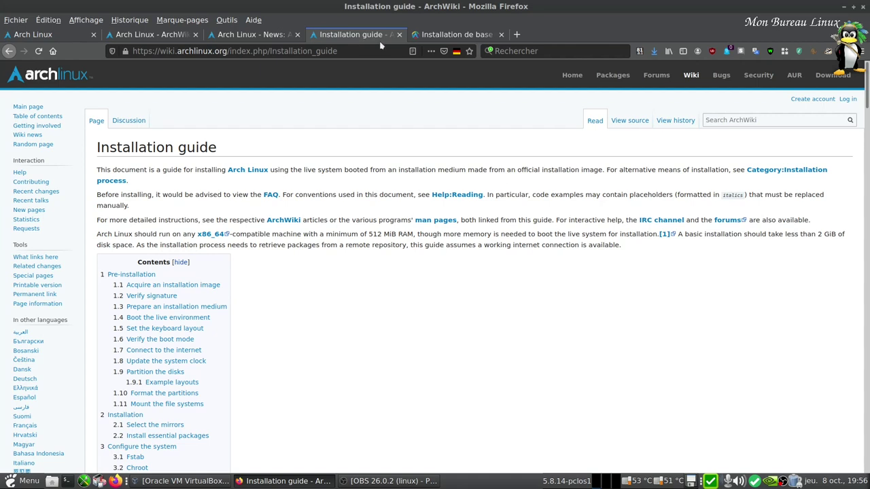
{"action": "left_click", "coordinate": [441, 36]}
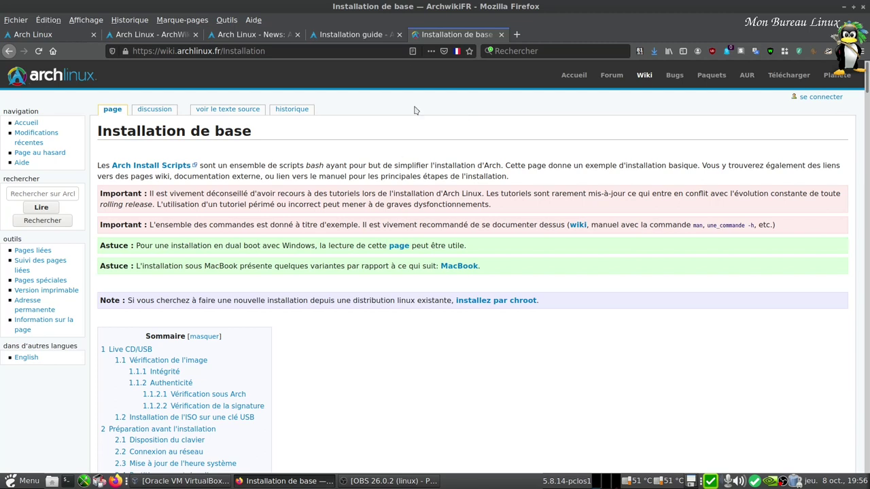
{"action": "left_click", "coordinate": [377, 37]}
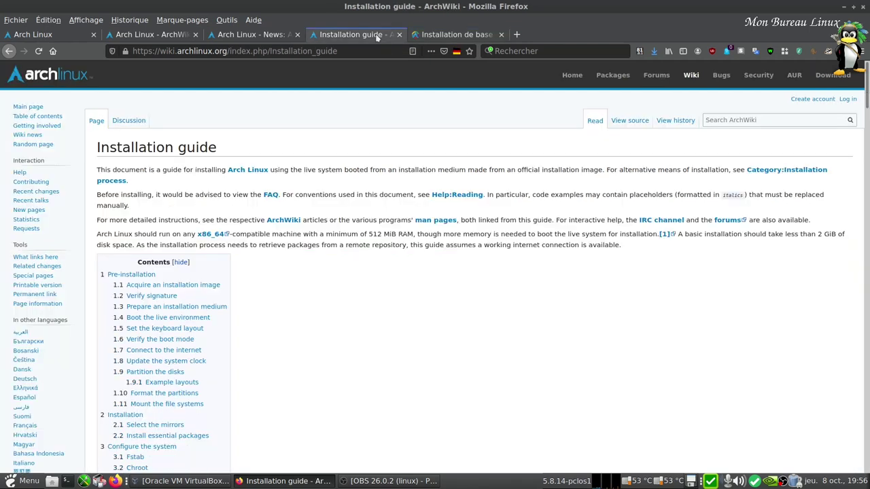
Scroll through the English Installation guide, then minimize Firefox to show the desktop
{"action": "scroll", "coordinate": [354, 306], "scroll_direction": "down", "scroll_amount": 6}
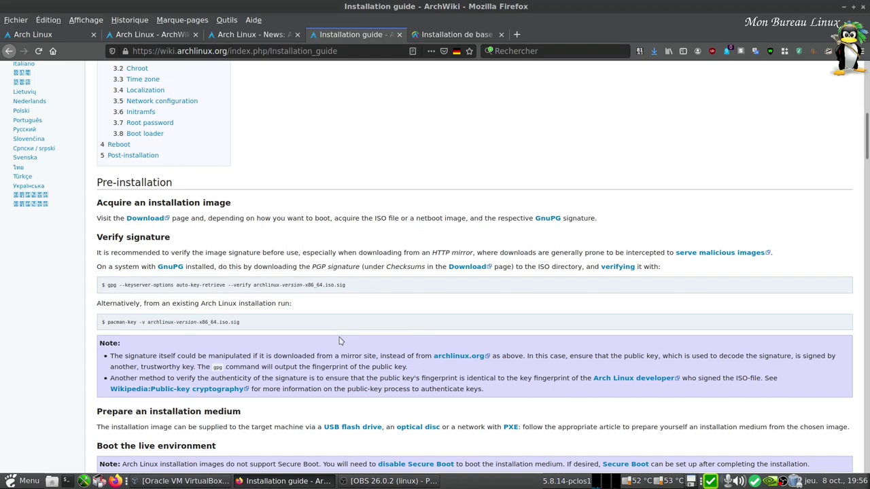
{"action": "scroll", "coordinate": [340, 341], "scroll_direction": "down", "scroll_amount": 4}
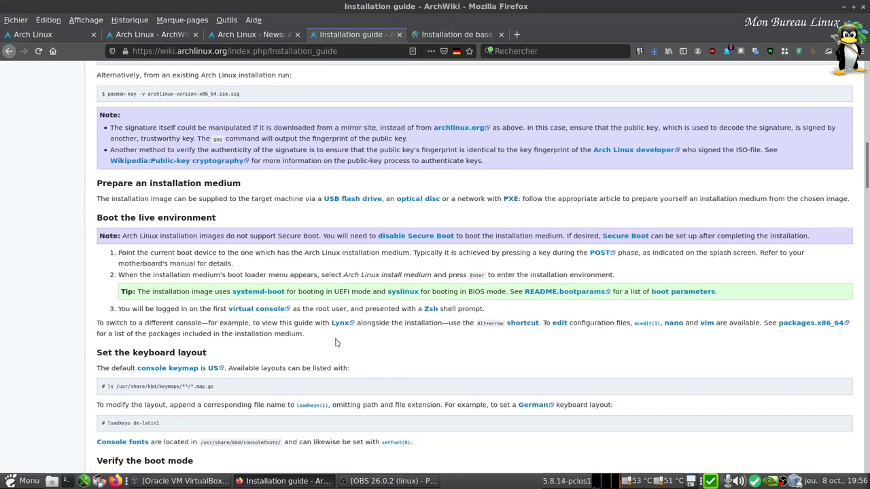
{"action": "scroll", "coordinate": [337, 338], "scroll_direction": "up", "scroll_amount": 2}
{"action": "scroll", "coordinate": [335, 339], "scroll_direction": "up", "scroll_amount": 2}
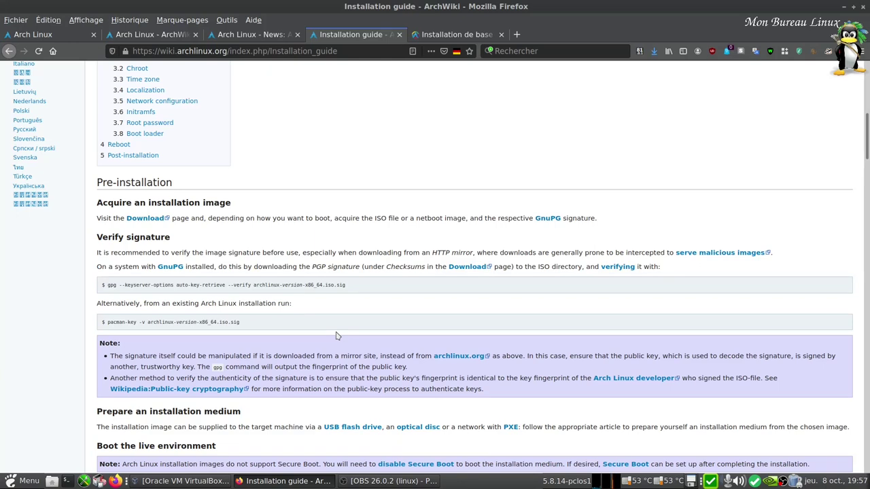
{"action": "scroll", "coordinate": [330, 324], "scroll_direction": "up", "scroll_amount": 4}
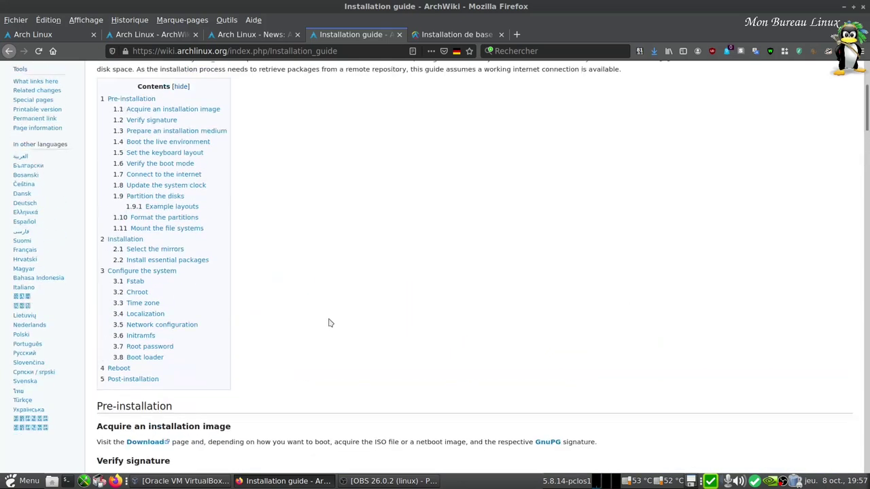
{"action": "scroll", "coordinate": [329, 323], "scroll_direction": "up", "scroll_amount": 2}
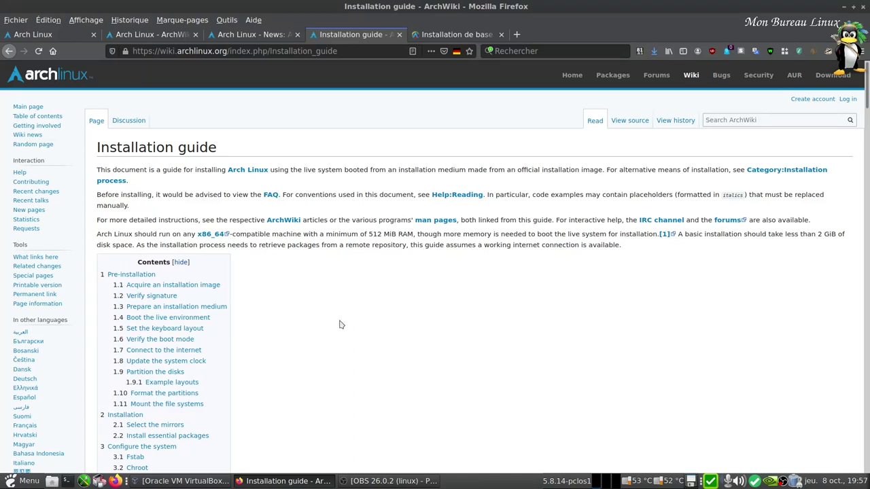
{"action": "scroll", "coordinate": [366, 367], "scroll_direction": "down", "scroll_amount": 1}
{"action": "scroll", "coordinate": [476, 238], "scroll_direction": "up", "scroll_amount": 1}
{"action": "left_click", "coordinate": [850, 8]}
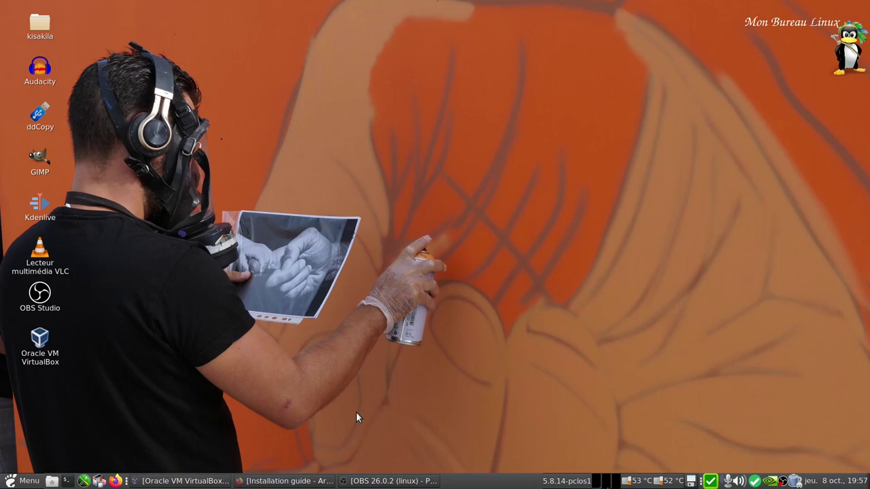
Restore the VirtualBox Manager showing the powered-off Arch Linux 2020.10.01 machine
{"action": "left_click", "coordinate": [178, 481]}
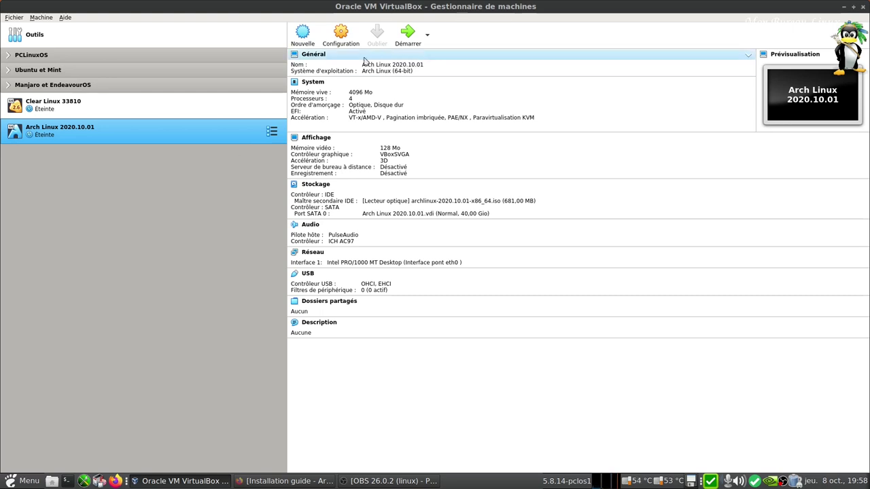
Start the Arch Linux 2020.10.01 VM, minimize the manager, and make the VM full-screen
{"action": "left_click", "coordinate": [407, 39]}
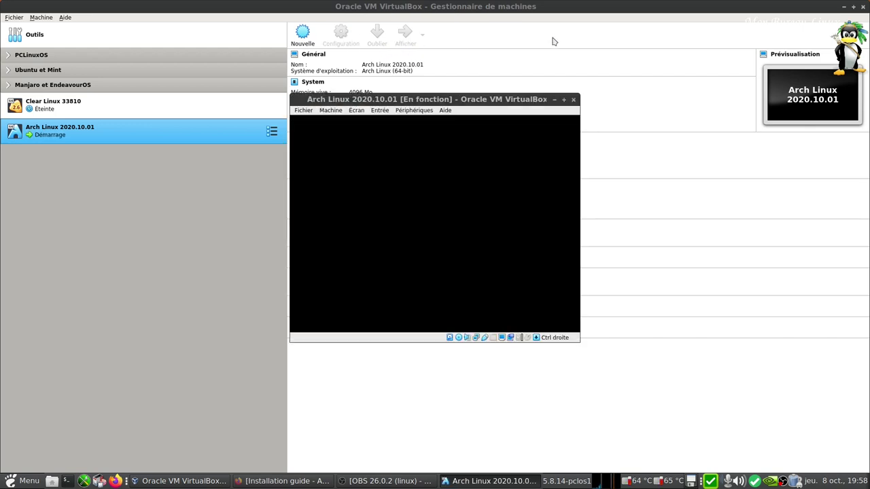
{"action": "left_click", "coordinate": [848, 8]}
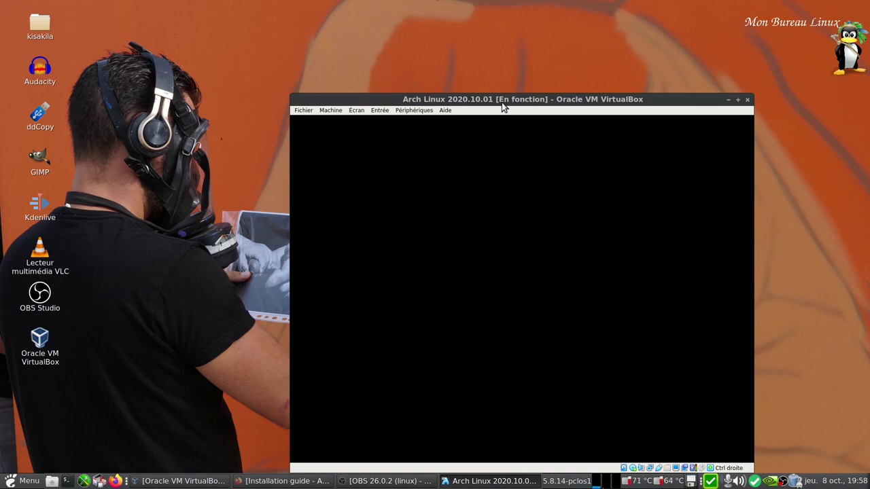
{"action": "key", "text": "Control_R+f"}
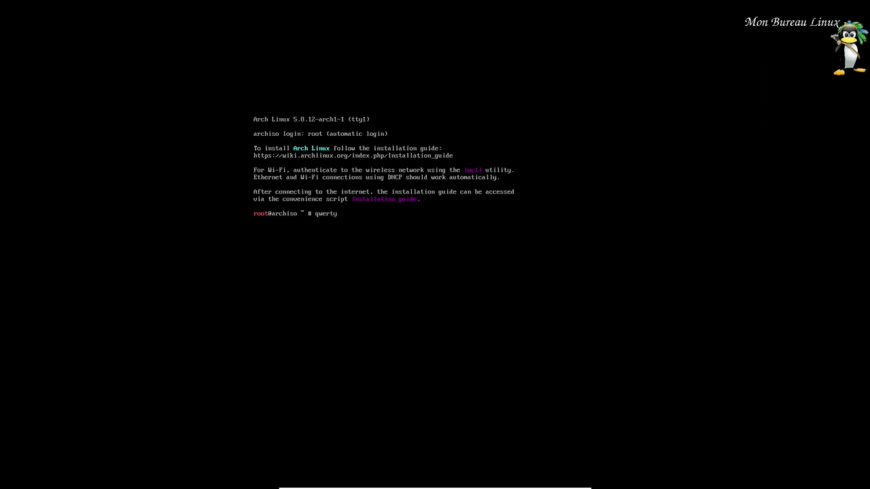
Load the French keymap with loadkeys fr-pc, correcting the mistyped command
{"action": "key", "text": "BackSpace"}
{"action": "key", "text": "BackSpace"}
{"action": "key", "text": "BackSpace"}
{"action": "key", "text": "BackSpace"}
{"action": "key", "text": "BackSpace"}
{"action": "key", "text": "BackSpace"}
{"action": "type", "text": "loakeys fr-pc"}
{"action": "key", "text": "Return"}
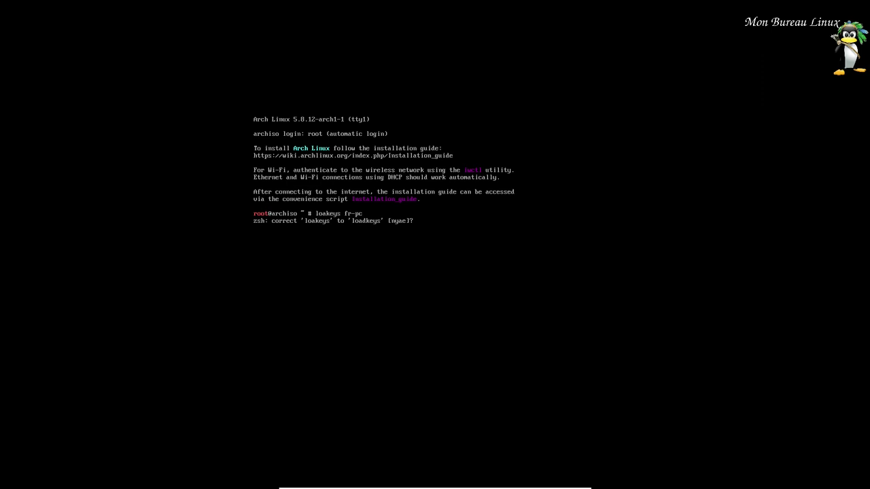
{"action": "type", "text": "n"}
{"action": "key", "text": "Up"}
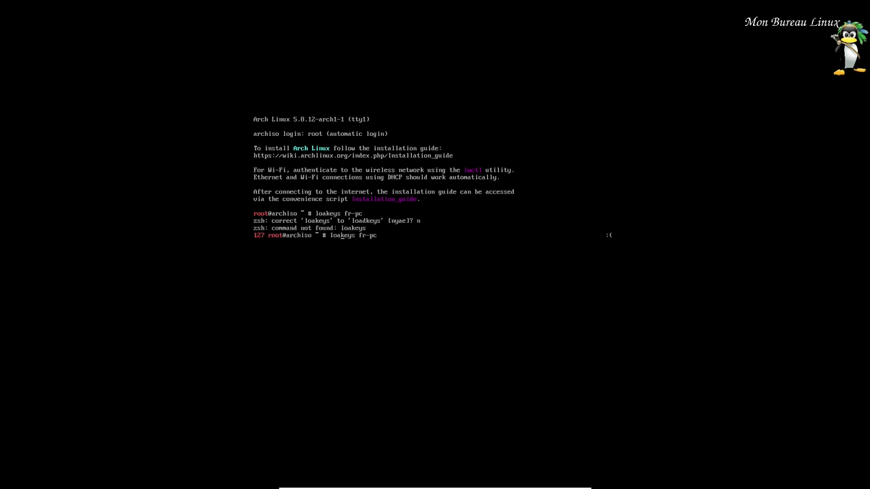
{"action": "type", "text": "d"}
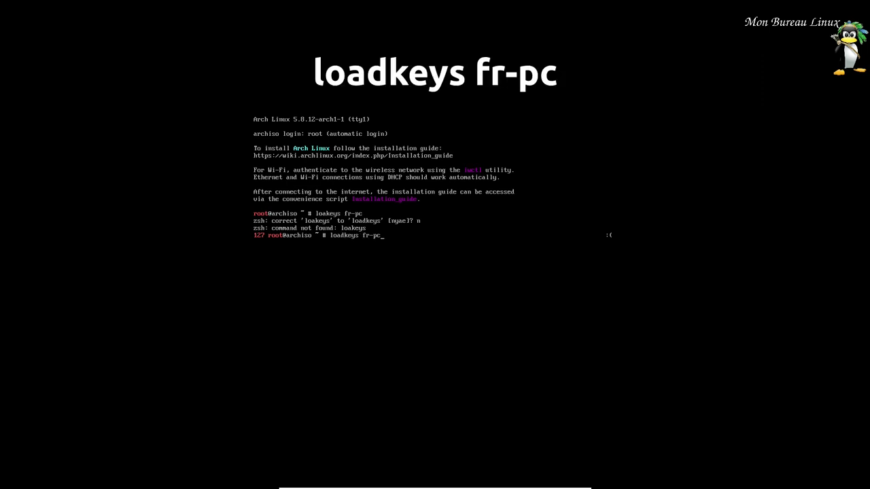
{"action": "key", "text": "Return"}
Test the layout by typing azerty12, erase it, and enter ping archlinux.org
{"action": "type", "text": "azerty12"}
{"action": "key", "text": "BackSpace"}
{"action": "key", "text": "BackSpace"}
{"action": "key", "text": "BackSpace"}
{"action": "key", "text": "BackSpace"}
{"action": "key", "text": "BackSpace"}
{"action": "key", "text": "BackSpace"}
{"action": "key", "text": "BackSpace"}
{"action": "key", "text": "BackSpace"}
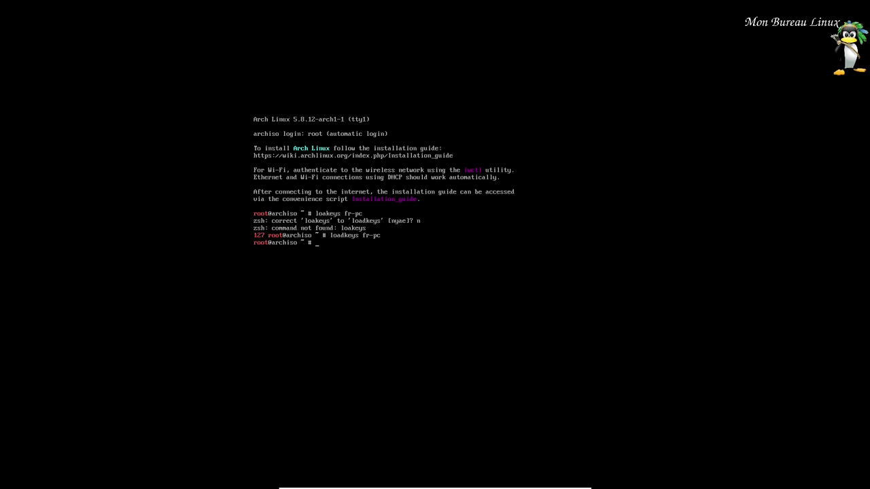
{"action": "type", "text": "ping archlinux.org"}
Confirm archlinux.org answers pings, then set the time zone to Europe/Paris with timedatectl
{"action": "key", "text": "Return"}
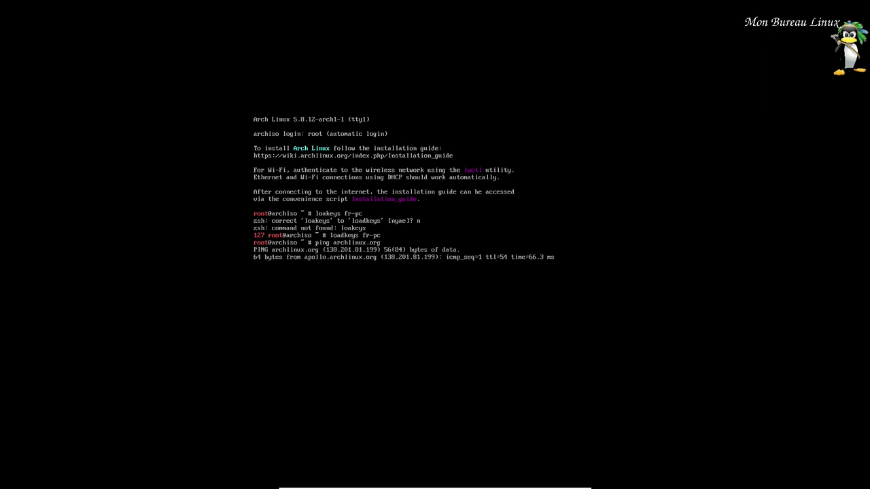
{"action": "key", "text": "ctrl+c"}
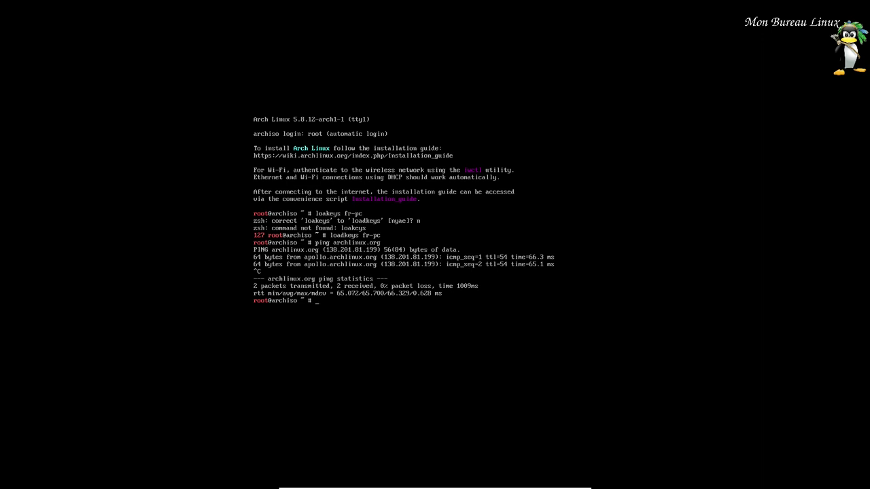
{"action": "type", "text": "timedatectl set"}
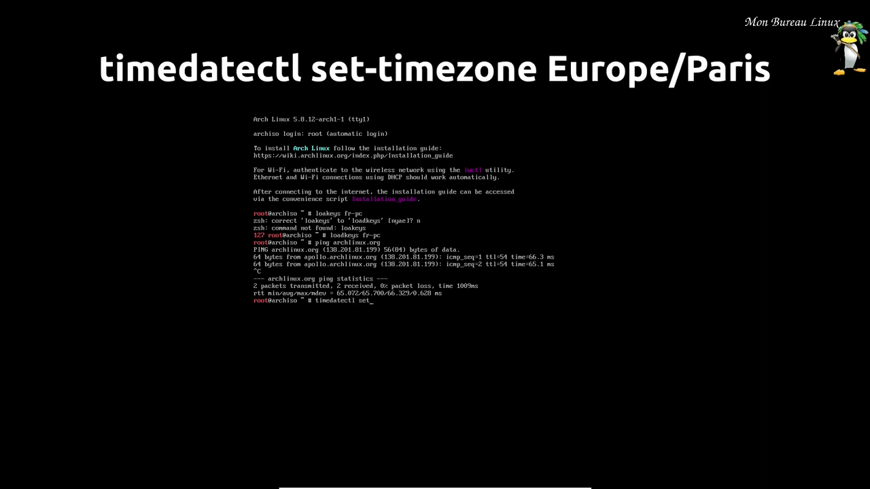
{"action": "type", "text": "-timezone E"}
{"action": "type", "text": "op"}
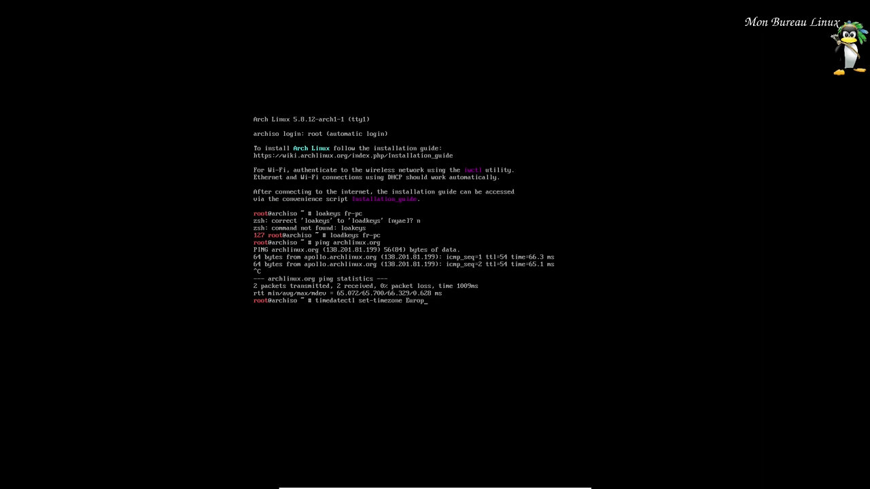
{"action": "type", "text": "e/Pari"}
{"action": "key", "text": "Return"}
Enable network time synchronization with timedatectl set-ntp true
{"action": "key", "text": "Up"}
{"action": "key", "text": "BackSpace"}
{"action": "key", "text": "BackSpace"}
{"action": "key", "text": "BackSpace"}
{"action": "key", "text": "BackSpace"}
{"action": "key", "text": "BackSpace"}
{"action": "key", "text": "BackSpace"}
{"action": "key", "text": "BackSpace"}
{"action": "key", "text": "BackSpace"}
{"action": "key", "text": "BackSpace"}
{"action": "key", "text": "BackSpace"}
{"action": "key", "text": "BackSpace"}
{"action": "key", "text": "BackSpace"}
{"action": "key", "text": "BackSpace"}
{"action": "key", "text": "BackSpace"}
{"action": "key", "text": "BackSpace"}
{"action": "key", "text": "BackSpace"}
{"action": "key", "text": "BackSpace"}
{"action": "key", "text": "BackSpace"}
{"action": "key", "text": "BackSpace"}
{"action": "key", "text": "BackSpace"}
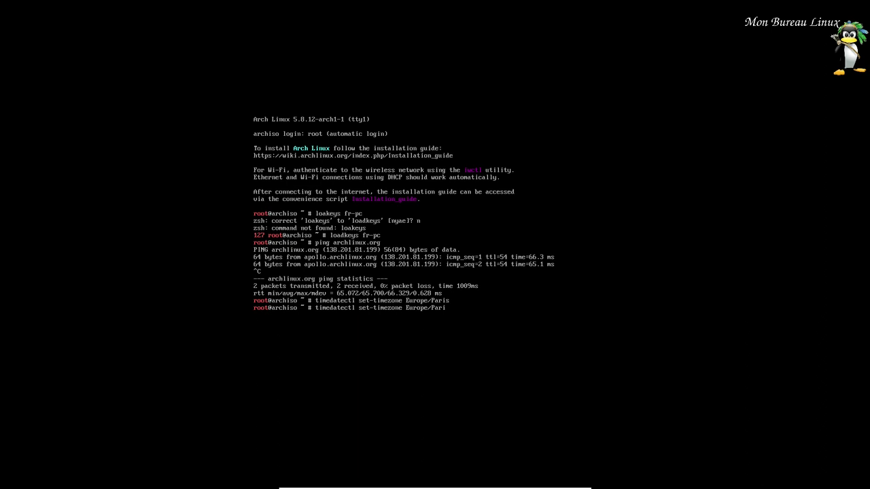
{"action": "key", "text": "BackSpace"}
{"action": "type", "text": "ntp true"}
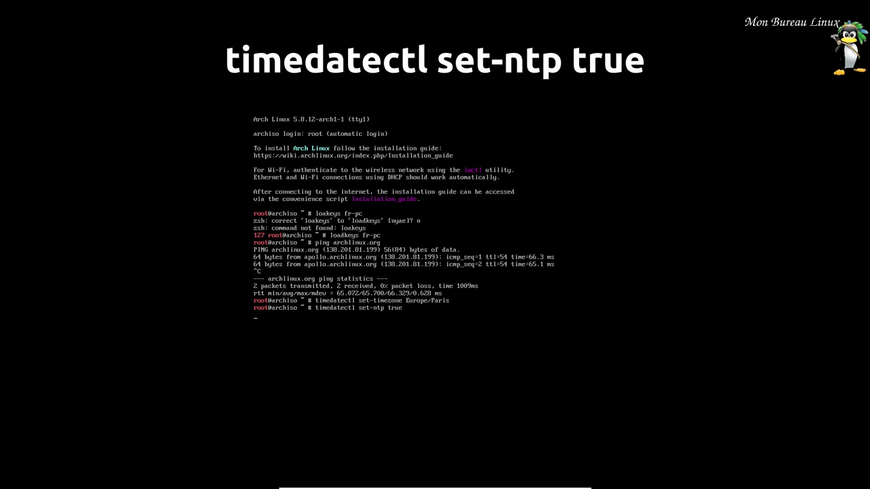
Check timedatectl status for active NTP in Europe/Paris, then launch cfdisk
{"action": "key", "text": "Up"}
{"action": "key", "text": "BackSpace"}
{"action": "key", "text": "BackSpace"}
{"action": "key", "text": "BackSpace"}
{"action": "key", "text": "BackSpace"}
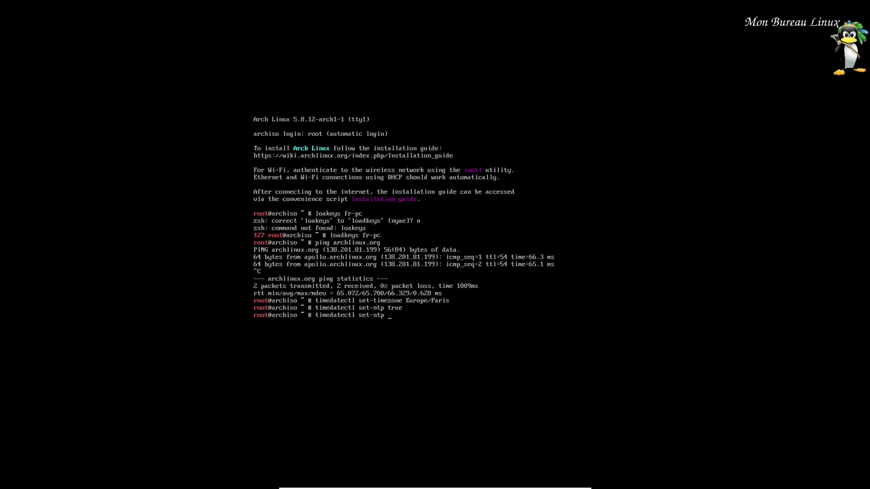
{"action": "type", "text": "tatus"}
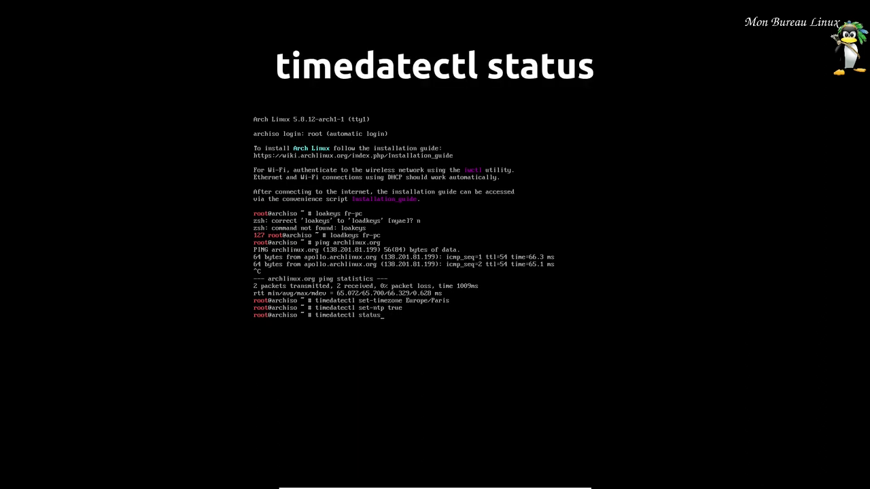
{"action": "key", "text": "Return"}
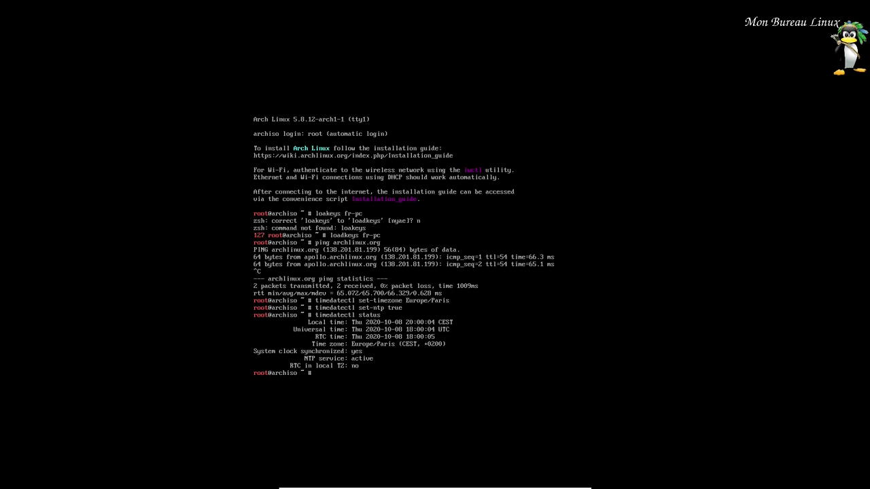
{"action": "type", "text": "fd"}
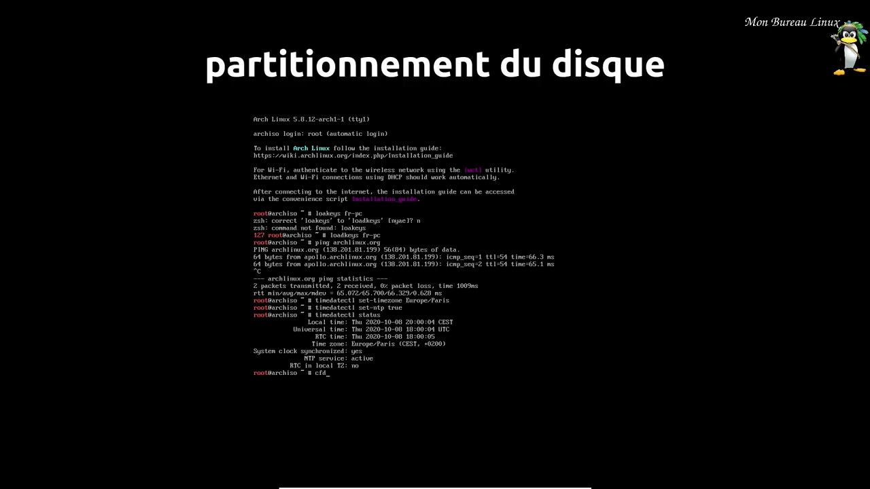
{"action": "type", "text": "isk"}
{"action": "key", "text": "Return"}
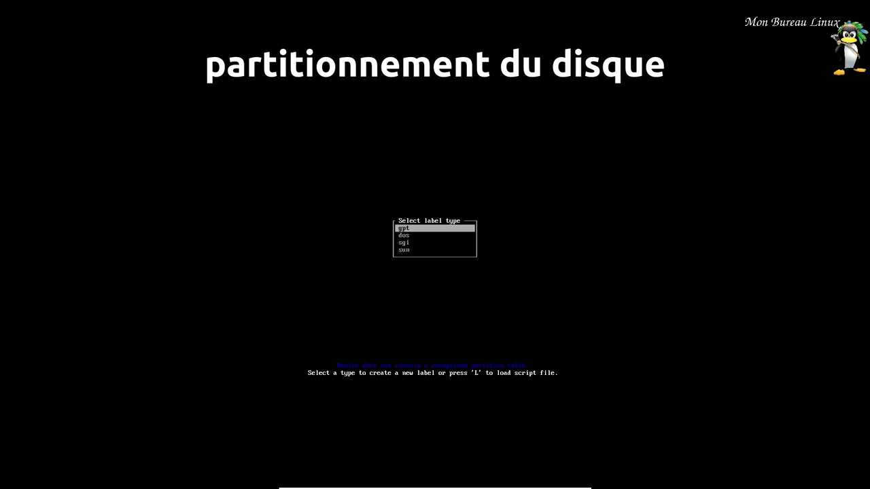
Choose a GPT label and create the 512M first partition
{"action": "key", "text": "Return"}
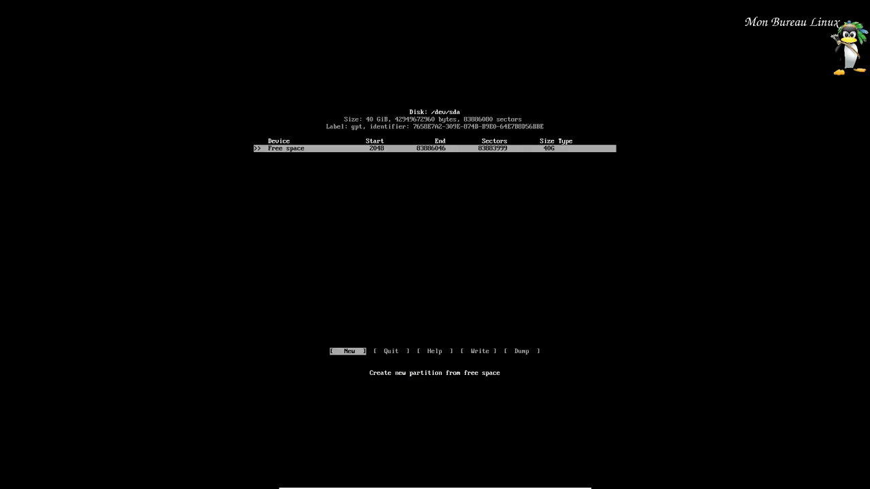
{"action": "key", "text": "Return"}
{"action": "key", "text": "BackSpace"}
{"action": "key", "text": "BackSpace"}
{"action": "key", "text": "BackSpace"}
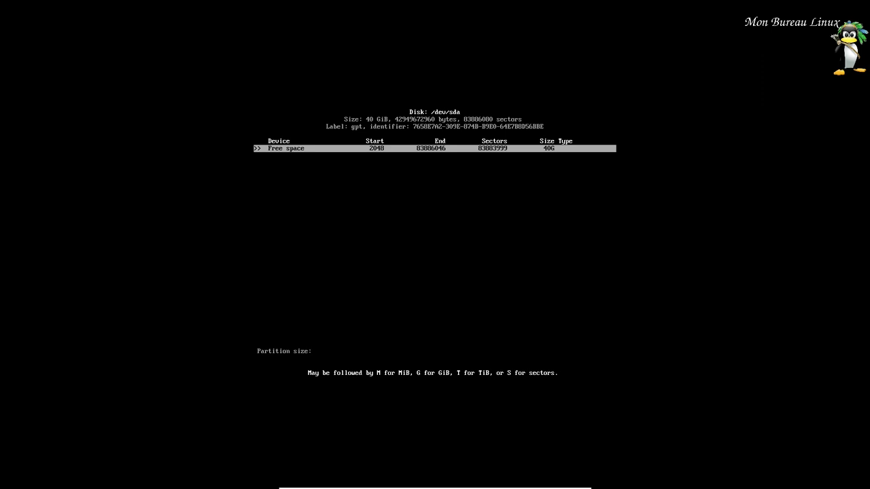
{"action": "type", "text": "512M"}
{"action": "key", "text": "Return"}
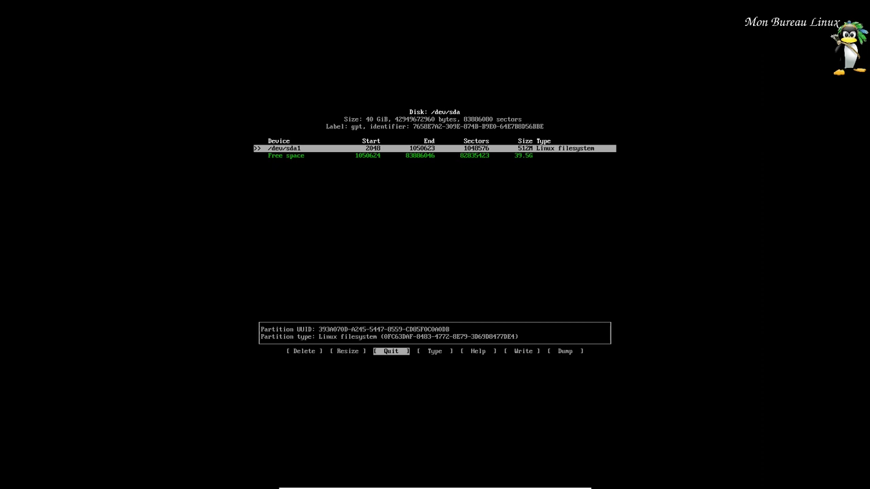
Add a 4096M second partition and set its type to Linux swap
{"action": "key", "text": "Down"}
{"action": "key", "text": "Return"}
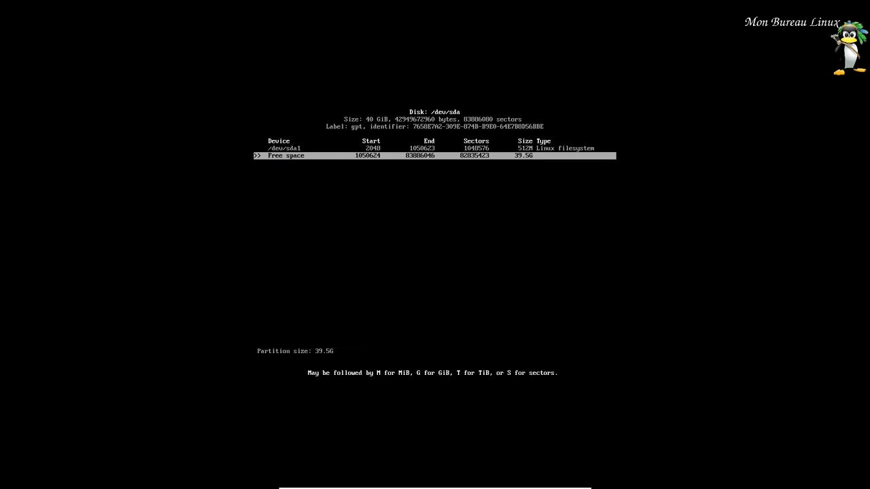
{"action": "key", "text": "BackSpace"}
{"action": "key", "text": "BackSpace"}
{"action": "key", "text": "BackSpace"}
{"action": "key", "text": "BackSpace"}
{"action": "type", "text": "4096M"}
{"action": "key", "text": "Return"}
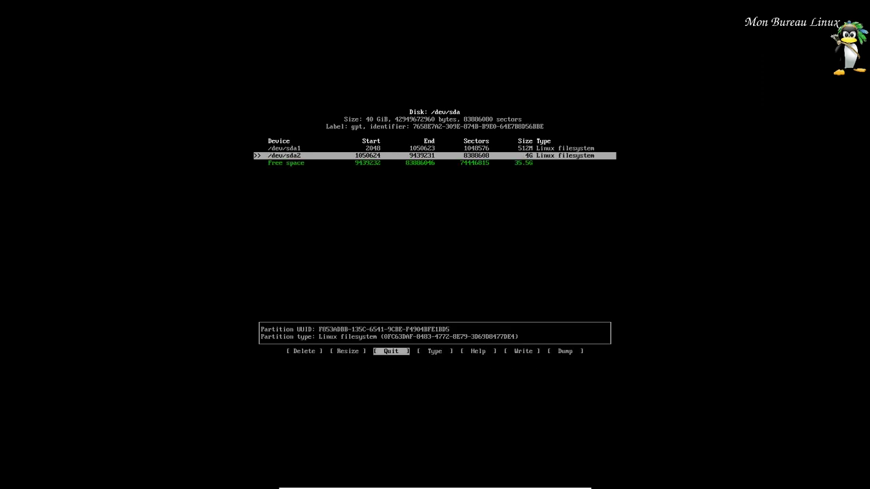
{"action": "key", "text": "Right"}
{"action": "key", "text": "Return"}
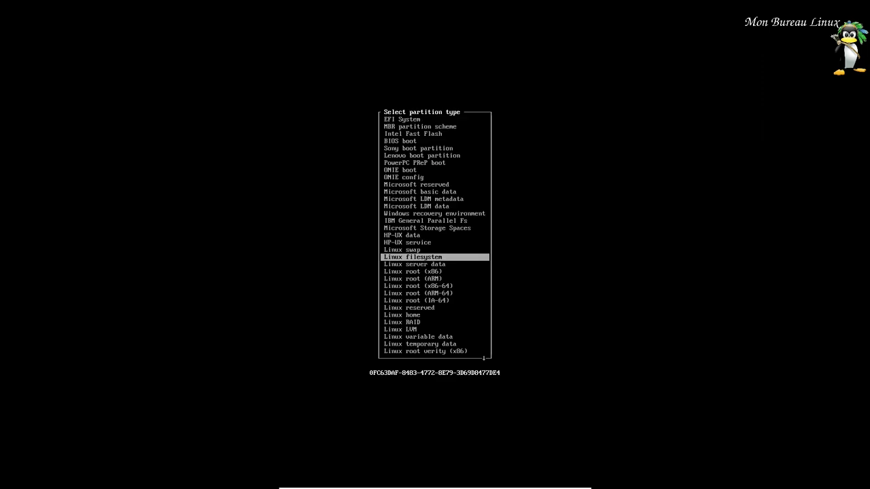
{"action": "key", "text": "Up"}
{"action": "key", "text": "Return"}
Create a 25G third partition and a 10.5G fourth from the remaining space, then choose Write
{"action": "key", "text": "Down"}
{"action": "key", "text": "Return"}
{"action": "key", "text": "BackSpace"}
{"action": "key", "text": "BackSpace"}
{"action": "key", "text": "BackSpace"}
{"action": "key", "text": "BackSpace"}
{"action": "key", "text": "BackSpace"}
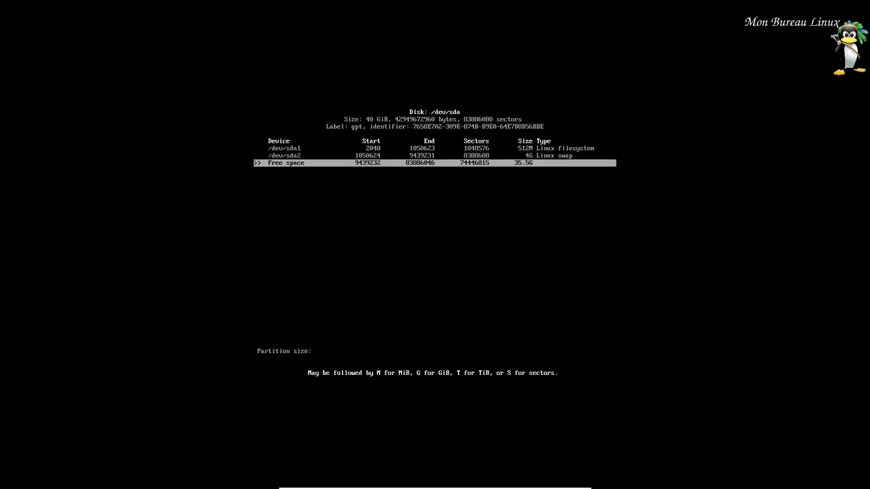
{"action": "type", "text": "25G"}
{"action": "key", "text": "Return"}
{"action": "key", "text": "Down"}
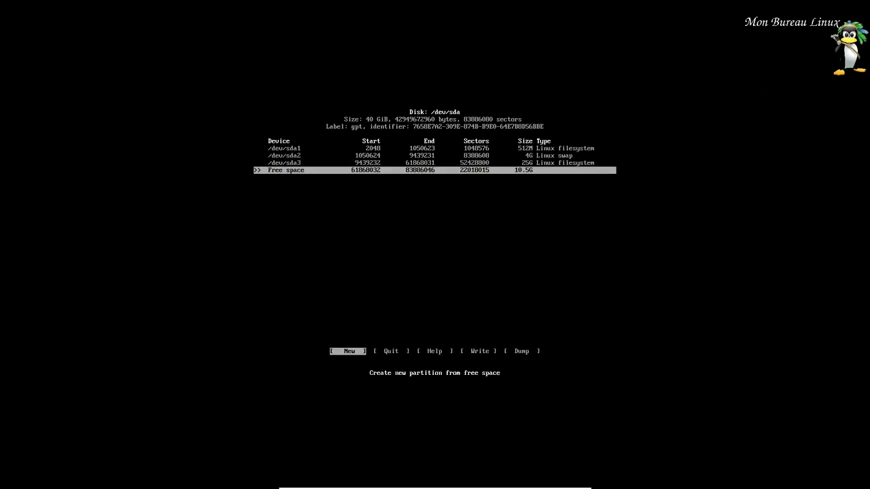
{"action": "key", "text": "Return"}
{"action": "key", "text": "Return"}
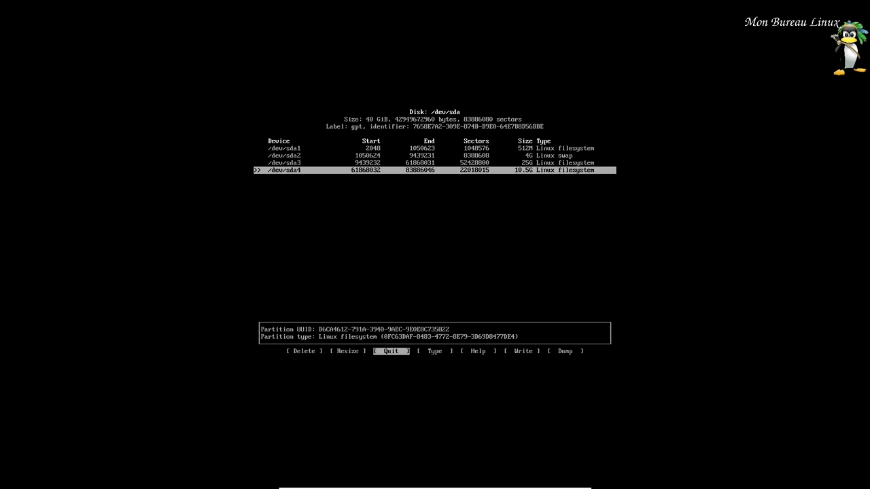
{"action": "key", "text": "Right"}
{"action": "key", "text": "Right"}
{"action": "key", "text": "Right"}
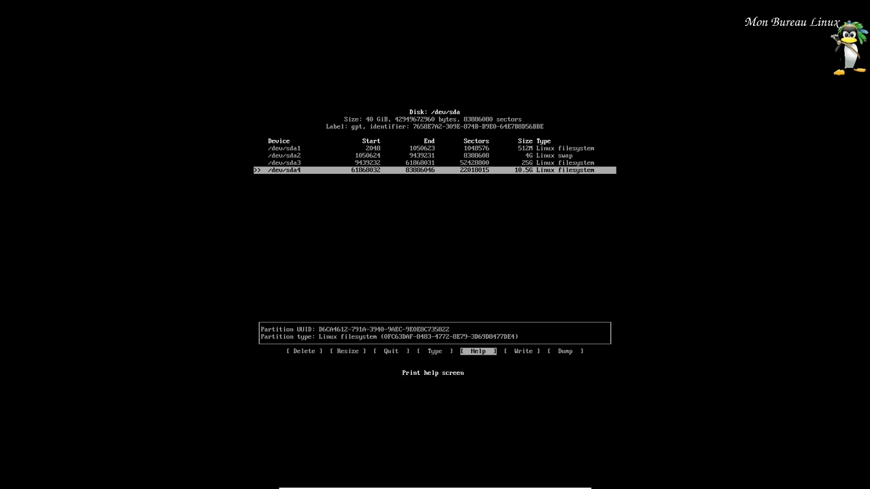
{"action": "key", "text": "Return"}
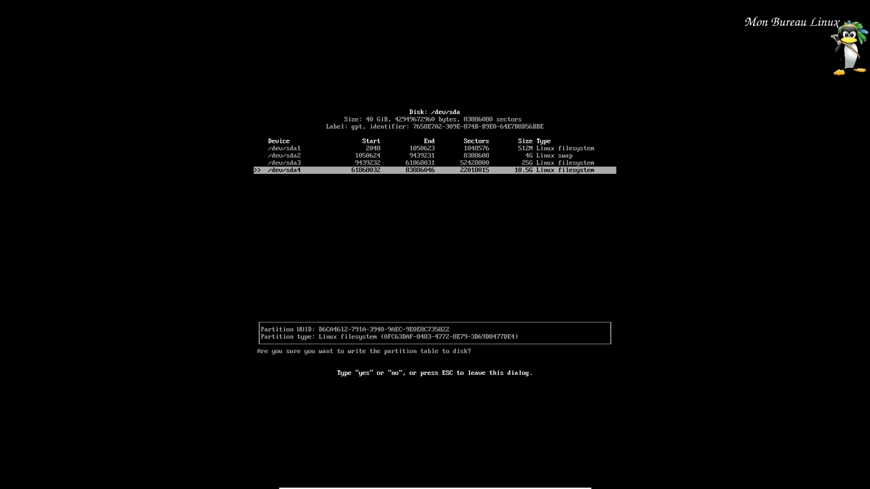
Confirm the write with yes and quit cfdisk
{"action": "type", "text": "yes"}
{"action": "key", "text": "Return"}
{"action": "key", "text": "Left"}
{"action": "key", "text": "Left"}
{"action": "key", "text": "Left"}
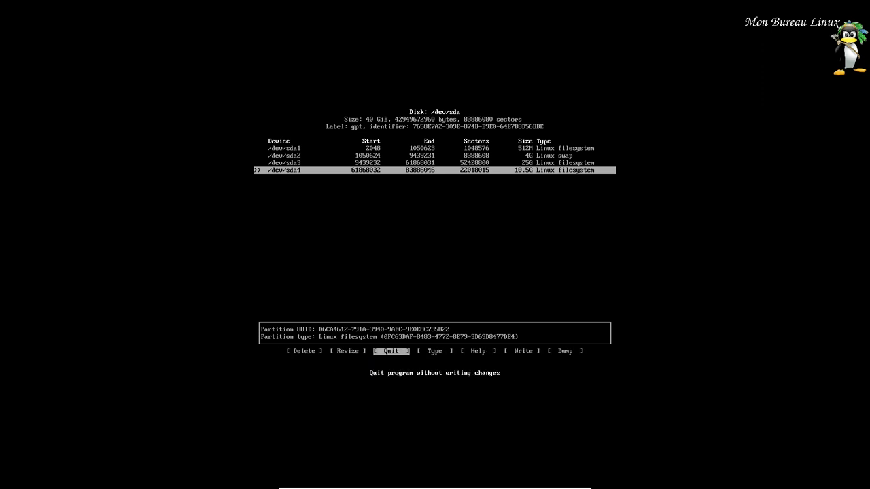
{"action": "key", "text": "Return"}
Run lsblk to list sda1–sda4 at 512M, 4G, 25G and 10.5G
{"action": "type", "text": "ld"}
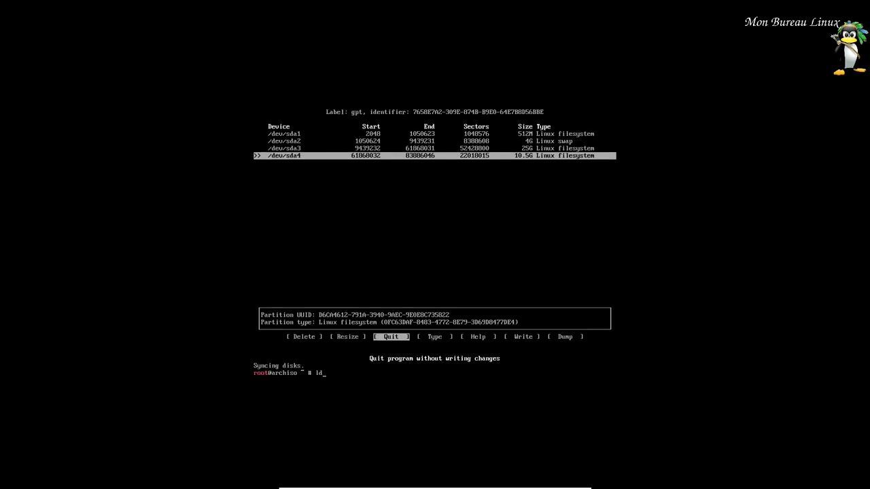
{"action": "type", "text": "sm"}
{"action": "key", "text": "BackSpace"}
{"action": "type", "text": "lk"}
{"action": "key", "text": "Return"}
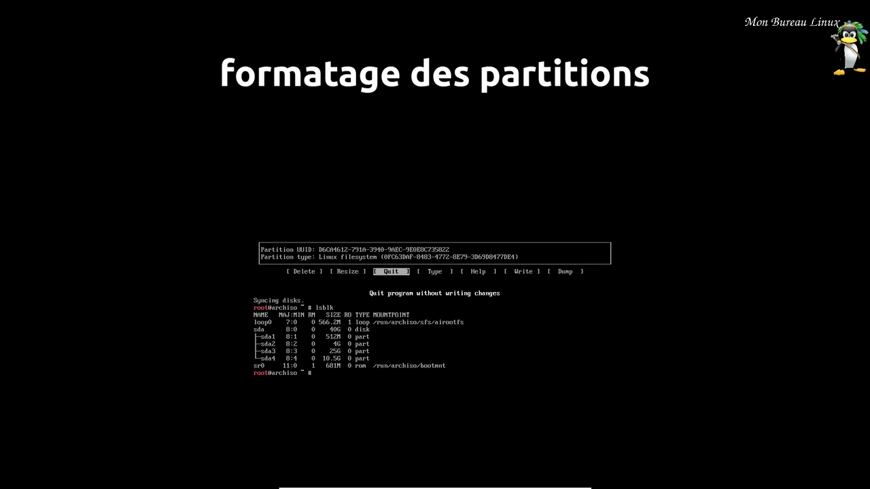
Run mkfs.vfat -F32 on sda1, mkfs.ext4 on sda3 and sda4, and mkswap on sda2
{"action": "type", "text": "mkfs.vfat"}
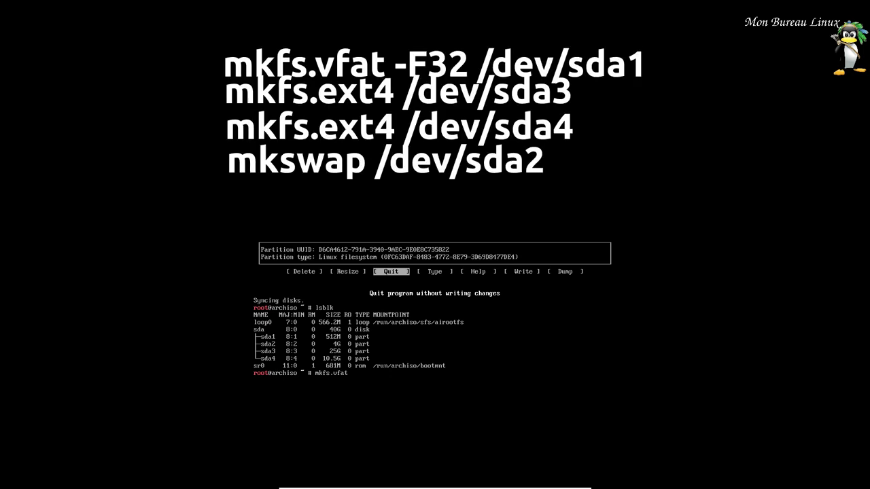
{"action": "type", "text": " -F32 /dev/sda1"}
{"action": "key", "text": "Return"}
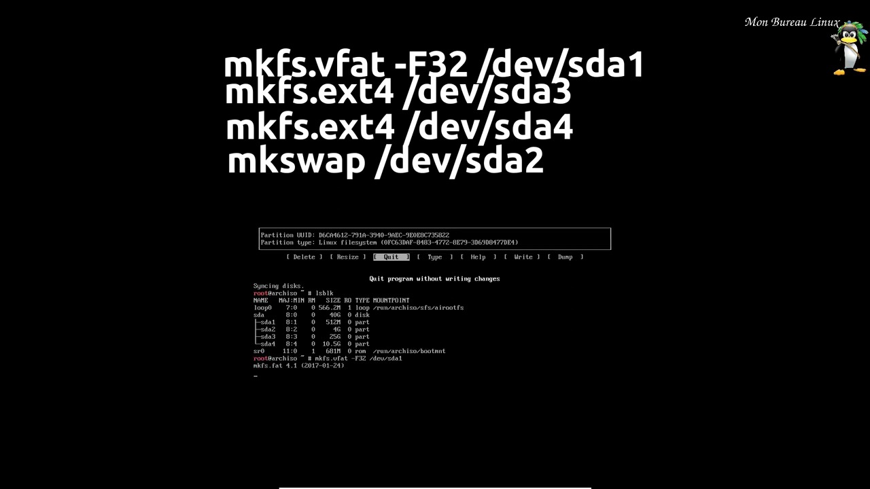
{"action": "key", "text": "Up"}
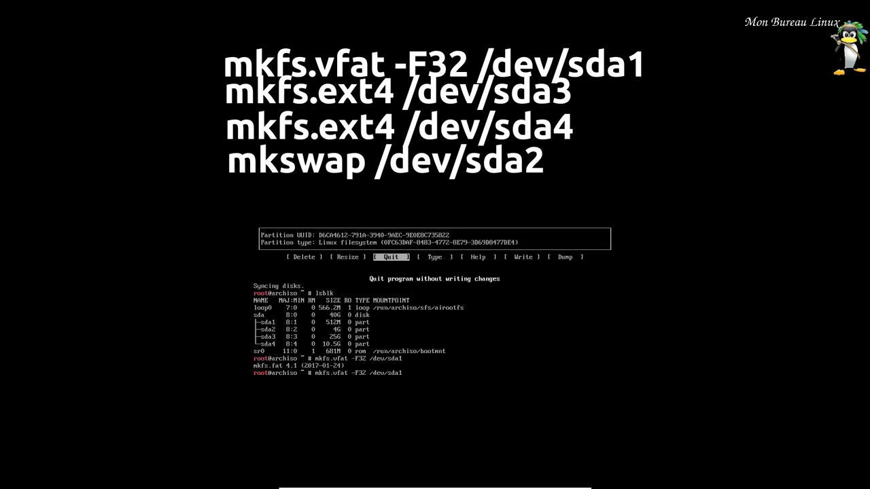
{"action": "key", "text": "BackSpace"}
{"action": "key", "text": "BackSpace"}
{"action": "key", "text": "BackSpace"}
{"action": "key", "text": "BackSpace"}
{"action": "key", "text": "BackSpace"}
{"action": "key", "text": "BackSpace"}
{"action": "key", "text": "BackSpace"}
{"action": "key", "text": "BackSpace"}
{"action": "key", "text": "BackSpace"}
{"action": "key", "text": "BackSpace"}
{"action": "key", "text": "BackSpace"}
{"action": "key", "text": "BackSpace"}
{"action": "key", "text": "BackSpace"}
{"action": "key", "text": "BackSpace"}
{"action": "key", "text": "BackSpace"}
{"action": "key", "text": "BackSpace"}
{"action": "key", "text": "BackSpace"}
{"action": "key", "text": "BackSpace"}
{"action": "type", "text": "ext4 /dev/sda3"}
{"action": "key", "text": "Return"}
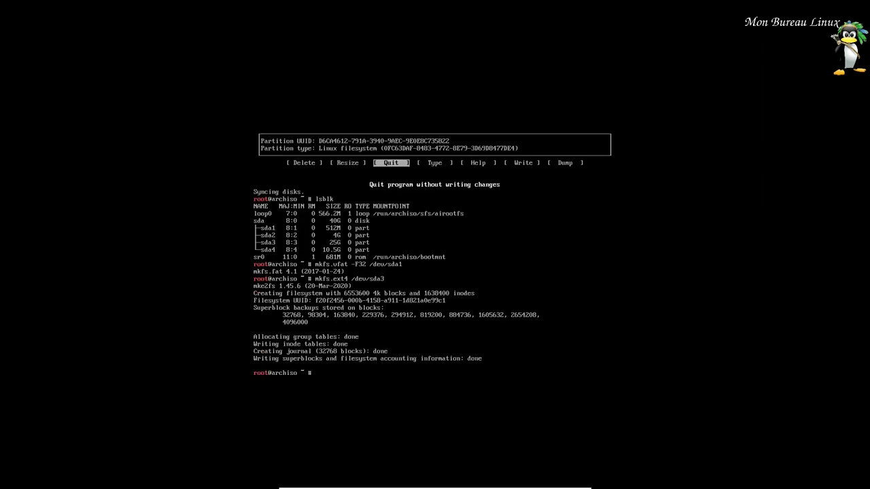
{"action": "key", "text": "Up"}
{"action": "type", "text": "4"}
{"action": "key", "text": "Return"}
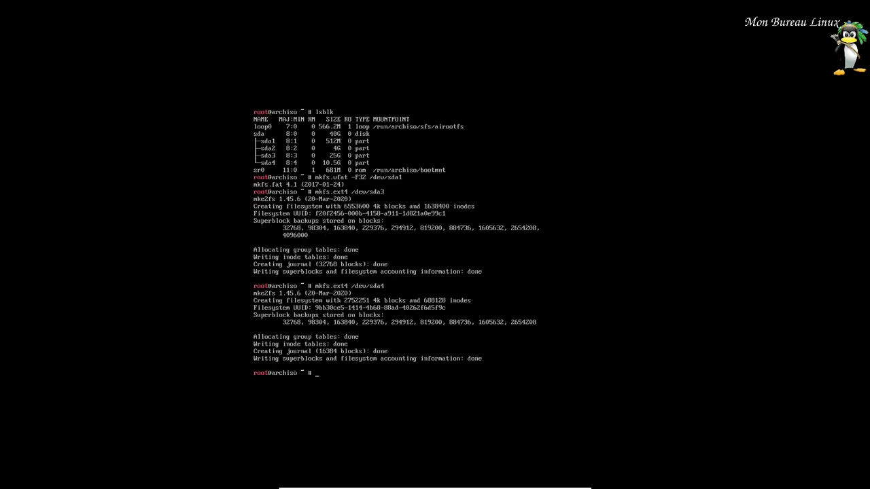
{"action": "type", "text": "mkswap /dev/sda2"}
{"action": "key", "text": "Return"}
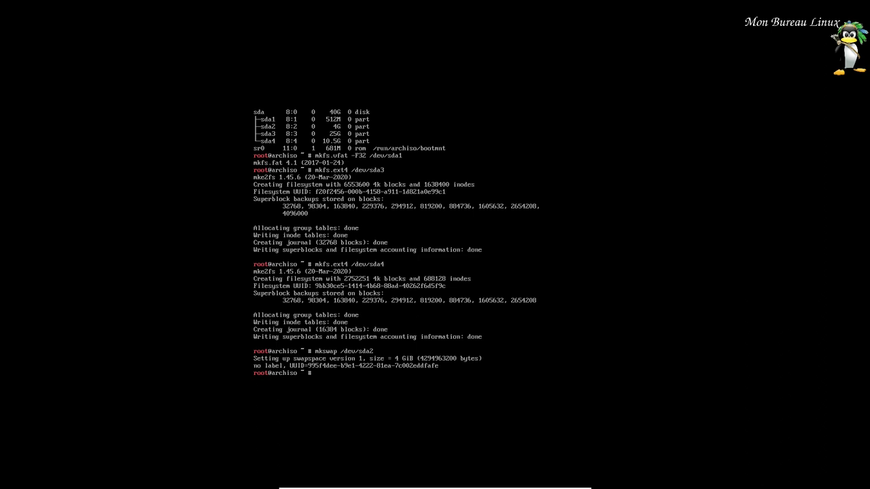
Run mount /dev/sda3 /mnt, then mkdir /mnt/home && mount /dev/sda4 /mnt/home
{"action": "type", "text": "mount"}
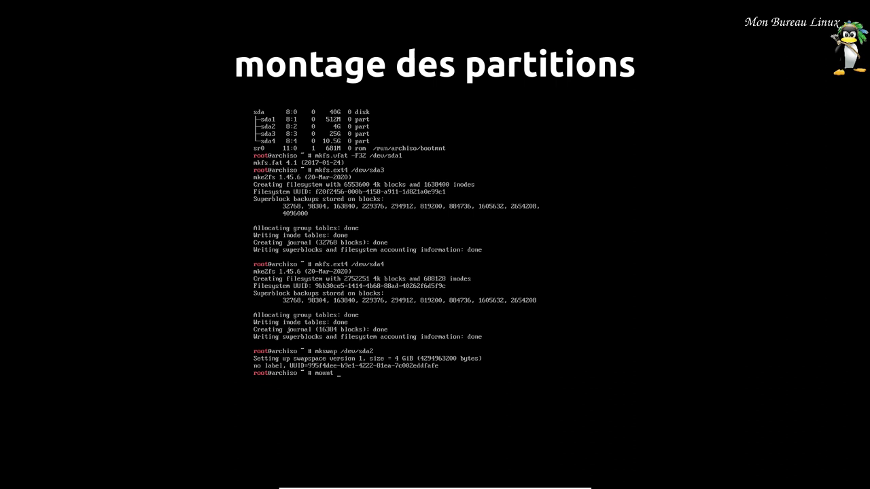
{"action": "type", "text": " /dev/sda3 /mnt"}
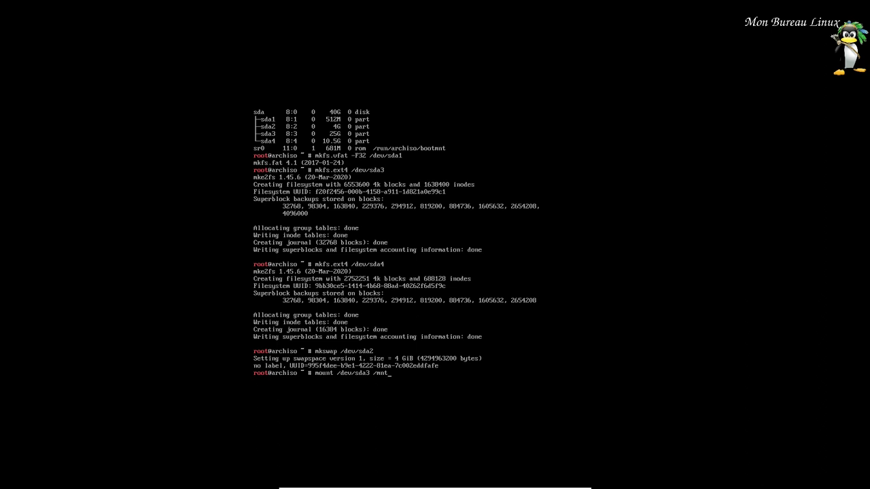
{"action": "key", "text": "Return"}
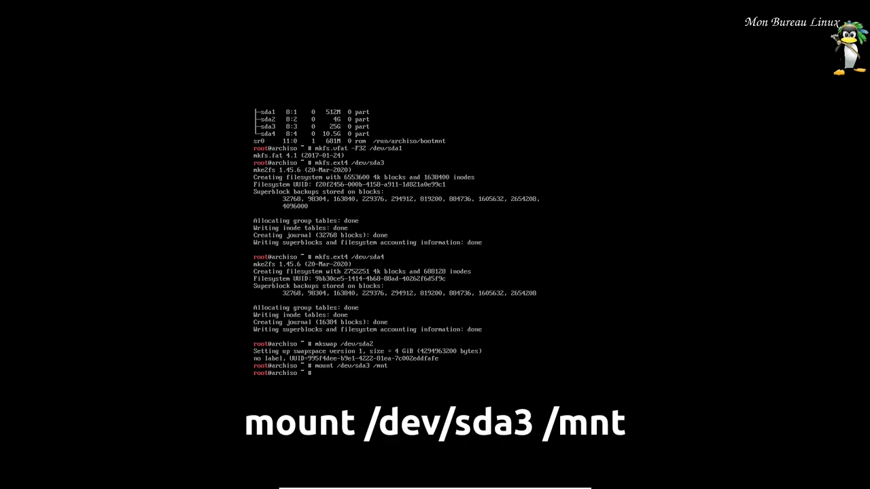
{"action": "type", "text": "mkdir /"}
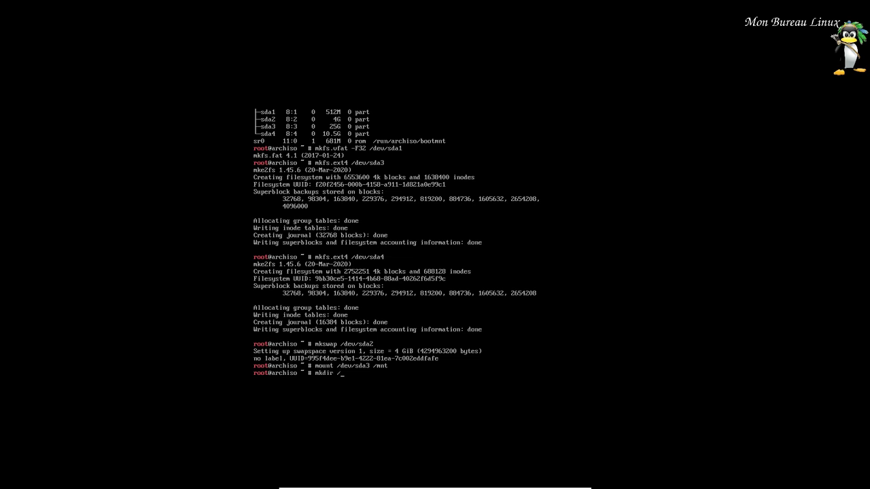
{"action": "type", "text": "mnt/home && moun"}
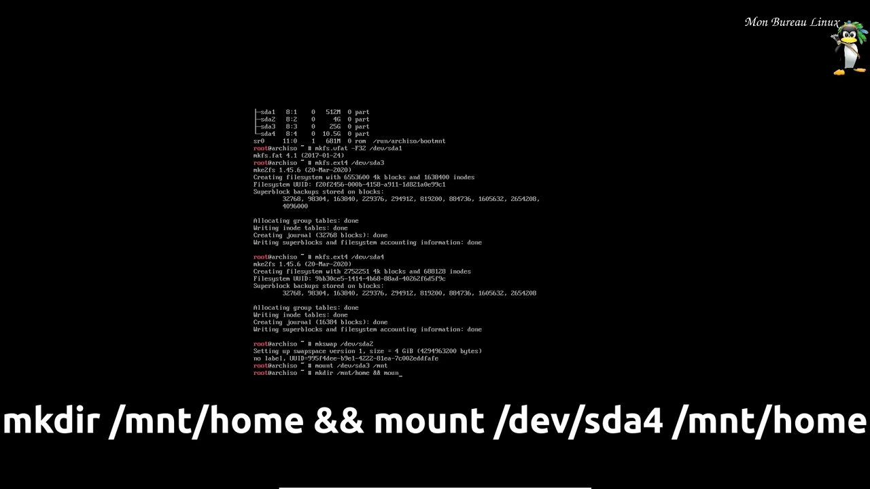
{"action": "type", "text": "t /dev/"}
{"action": "type", "text": "sda4"}
{"action": "type", "text": " /mnt"}
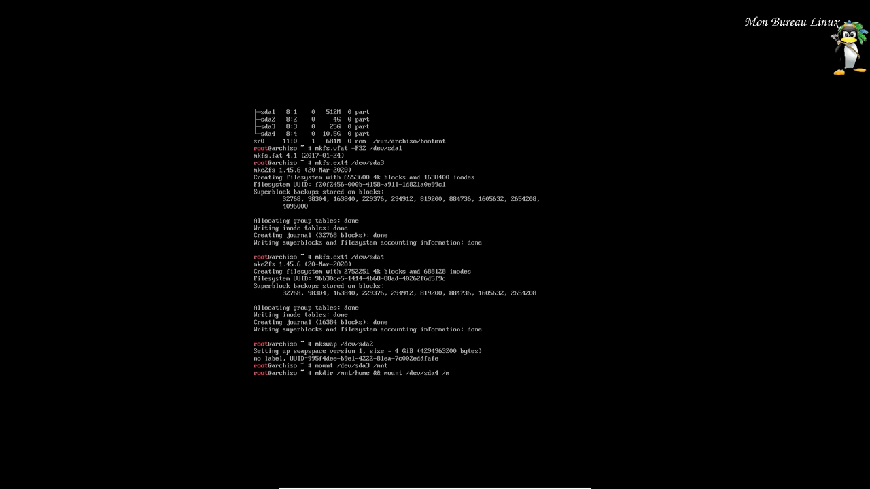
{"action": "type", "text": "/home"}
{"action": "key", "text": "Return"}
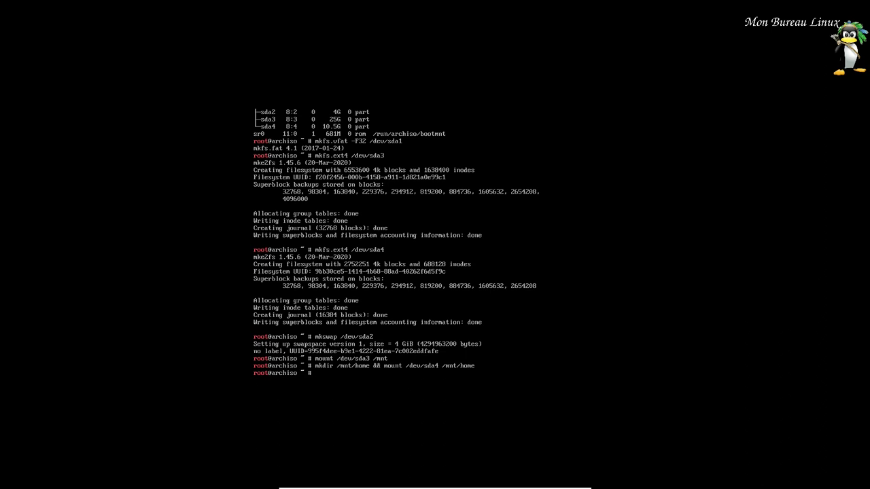
Run 'mkdir -p /mnt/boot/efi && mount -t vfat /dev/sda1 /mnt/boot/efi' to mount the EFI partition
{"action": "type", "text": "mkdir -p"}
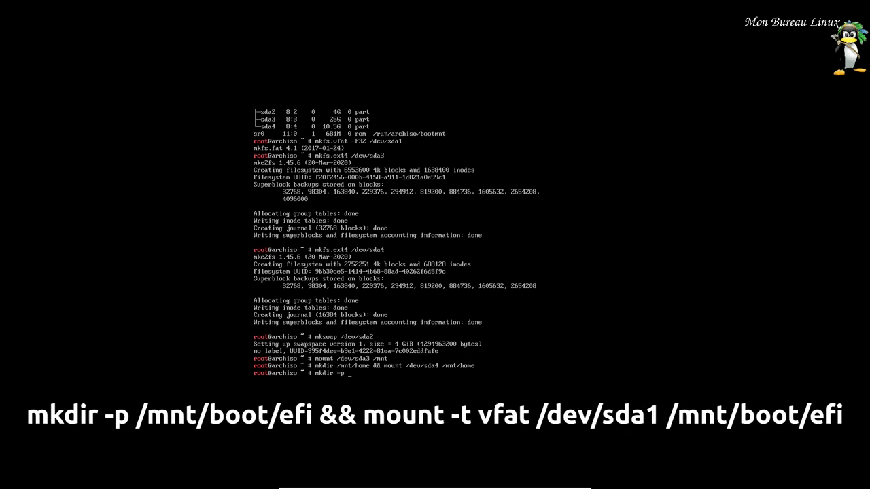
{"action": "type", "text": "mnt/boot/efi &&"}
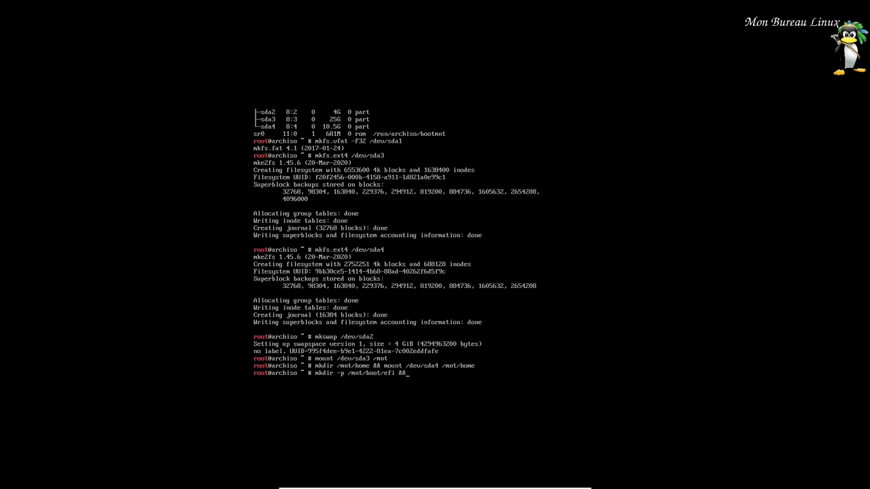
{"action": "type", "text": " mount -t vfat /dev/sda1 /mnt/boot/efi"}
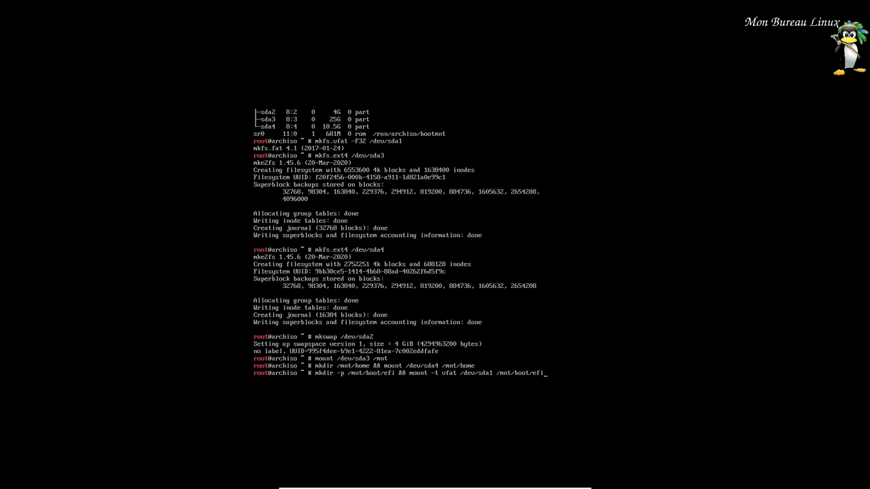
{"action": "key", "text": "Return"}
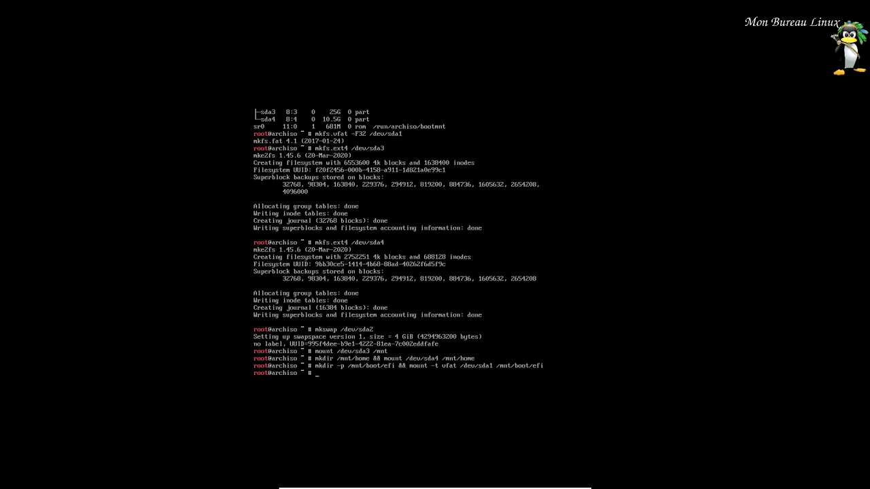
Activate swap on /dev/sda2 and force-refresh the package databases with pacman -Syy
{"action": "type", "text": "swapon /de/"}
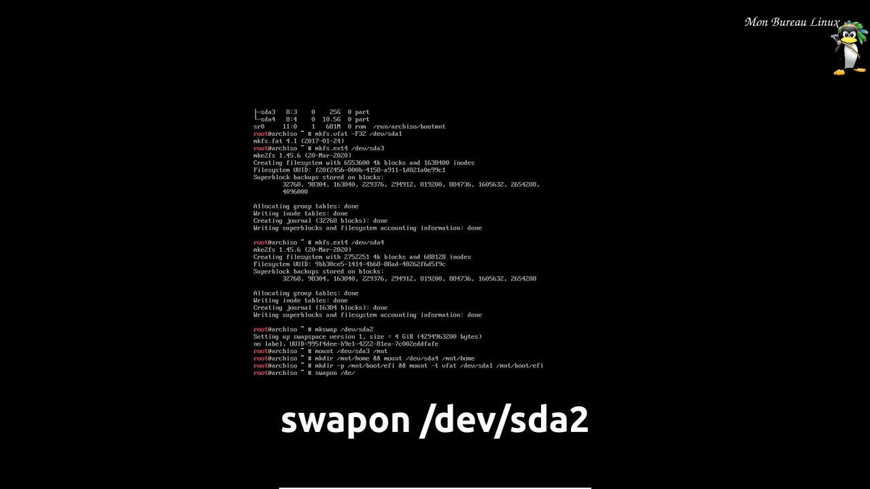
{"action": "type", "text": "vv/"}
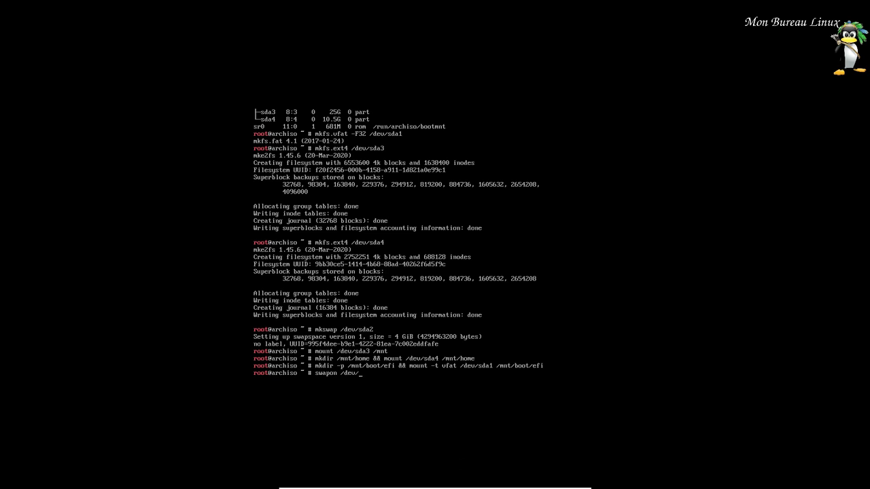
{"action": "type", "text": "sda2"}
{"action": "key", "text": "Return"}
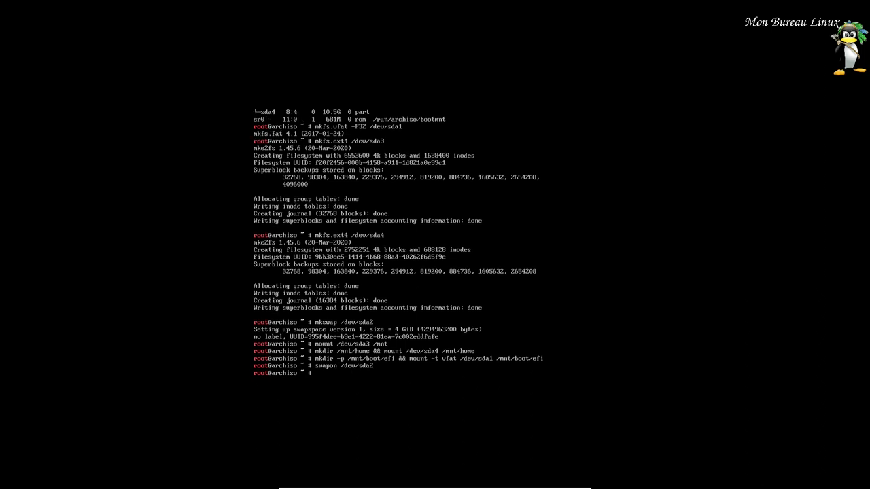
{"action": "type", "text": "pacman -Syy"}
{"action": "key", "text": "Return"}
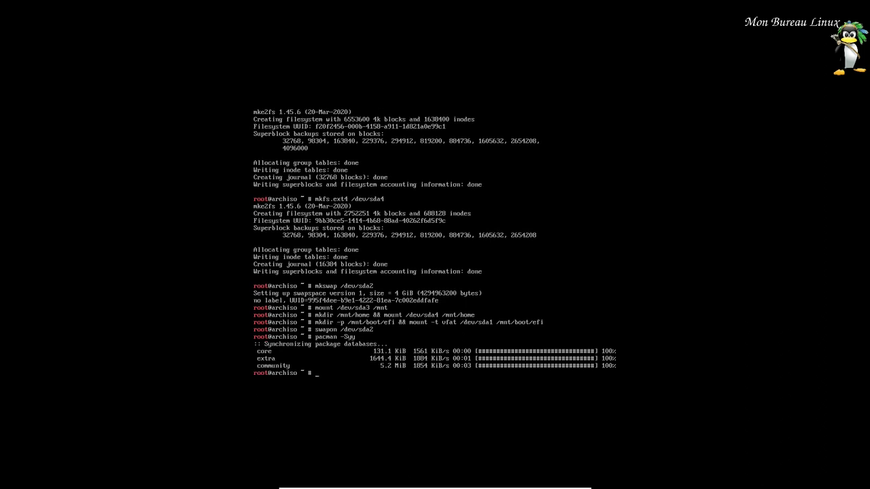
Reinstall the reflector package with pacman -S reflector, accepting the install prompt
{"action": "key", "text": "Up"}
{"action": "key", "text": "BackSpace"}
{"action": "key", "text": "BackSpace"}
{"action": "type", "text": "reflector"}
{"action": "key", "text": "Return"}
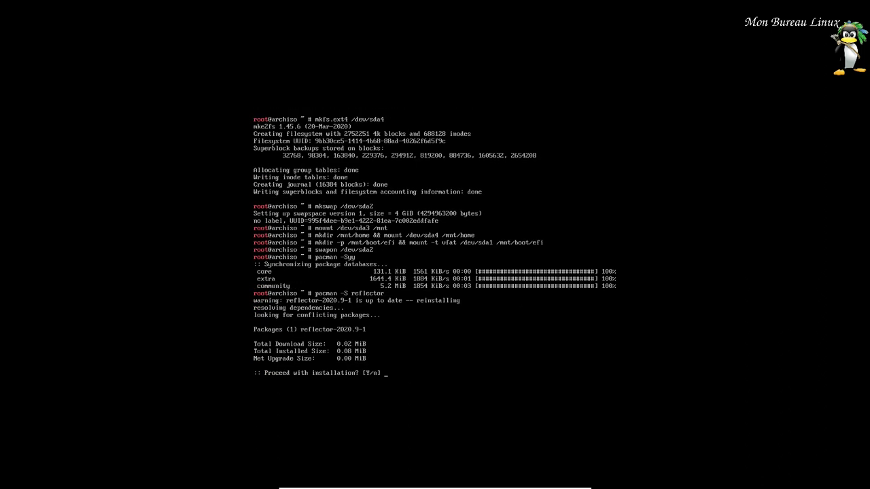
{"action": "key", "text": "Return"}
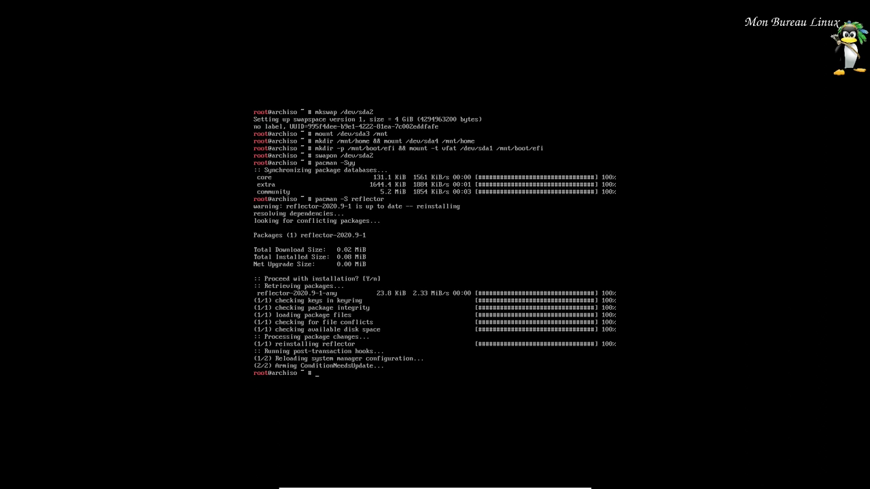
Run 'reflector --verbose --country France -l 5 -p https --sort rate --save /etc/pacman.d/mirrorlist'
{"action": "type", "text": "reflector --verbose"}
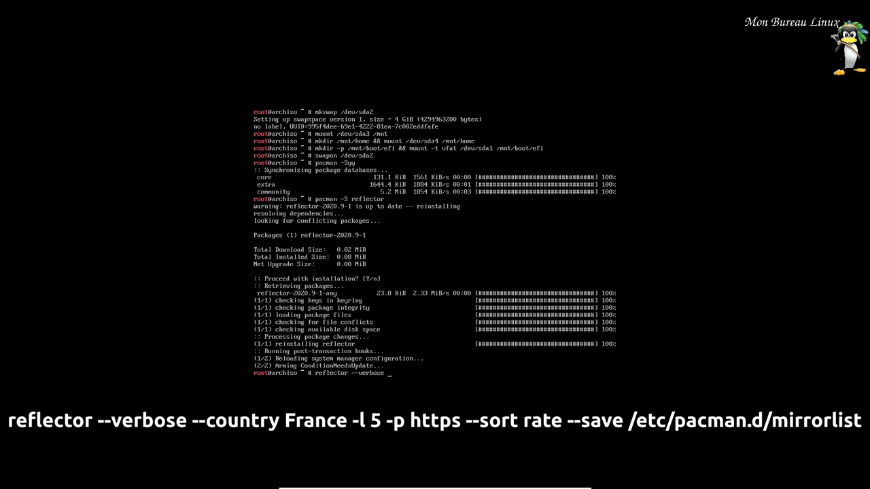
{"action": "type", "text": " --country France -l 5 -p https --sort"}
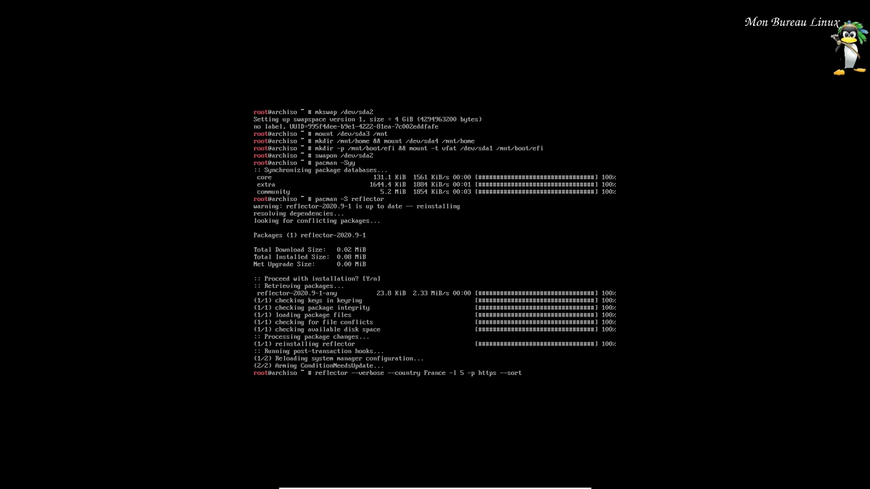
{"action": "type", "text": " rate"}
{"action": "type", "text": "--save /e"}
{"action": "key", "text": "BackSpace"}
{"action": "key", "text": "BackSpace"}
{"action": "key", "text": "BackSpace"}
{"action": "type", "text": "/etc/pacman.d"}
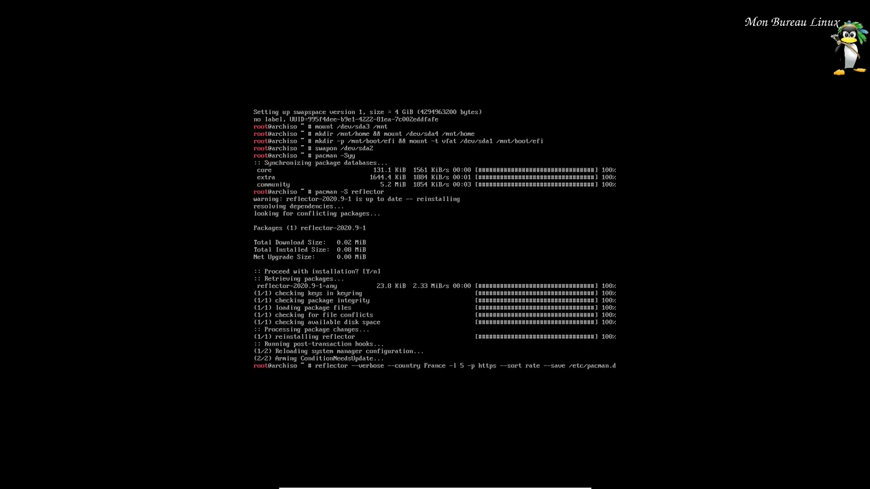
{"action": "key", "text": "BackSpace"}
{"action": "type", "text": "/mirrorlist"}
{"action": "key", "text": "Return"}
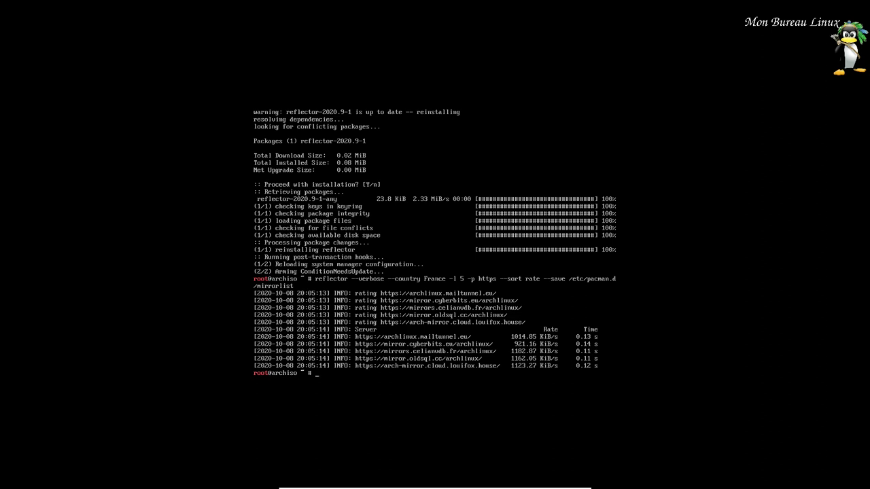
Enter 'pacstrap /mnt base linux linux-firmware nano networkmanager network-manager-applet' at the prompt
{"action": "type", "text": "pacstrap"}
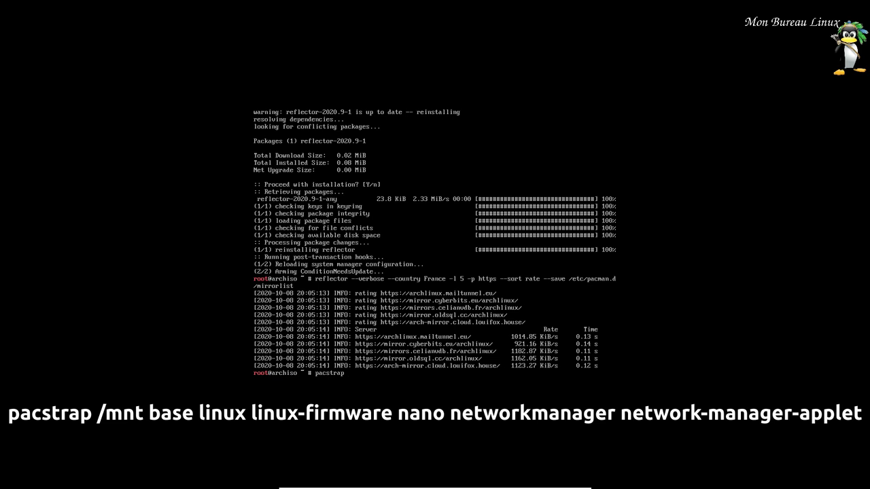
{"action": "type", "text": " /mnt base linux"}
{"action": "type", "text": "linux-"}
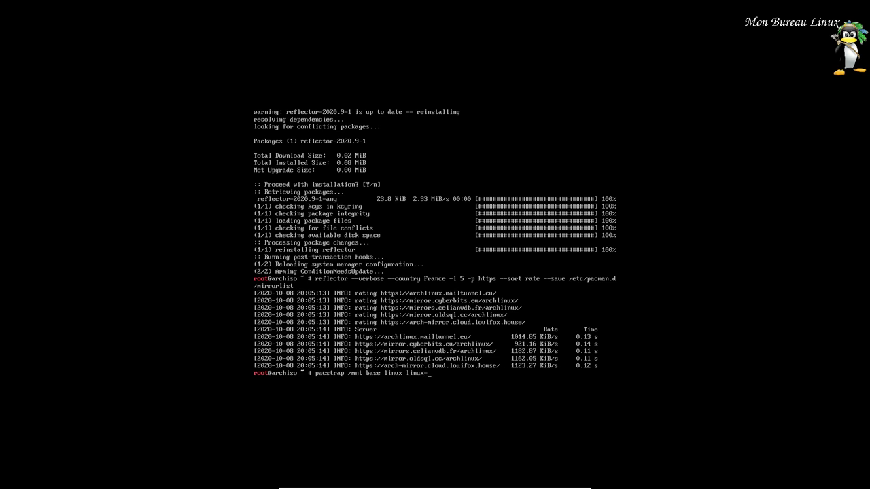
{"action": "type", "text": "firmware nao networkma"}
{"action": "key", "text": "BackSpace"}
{"action": "type", "text": "anager network"}
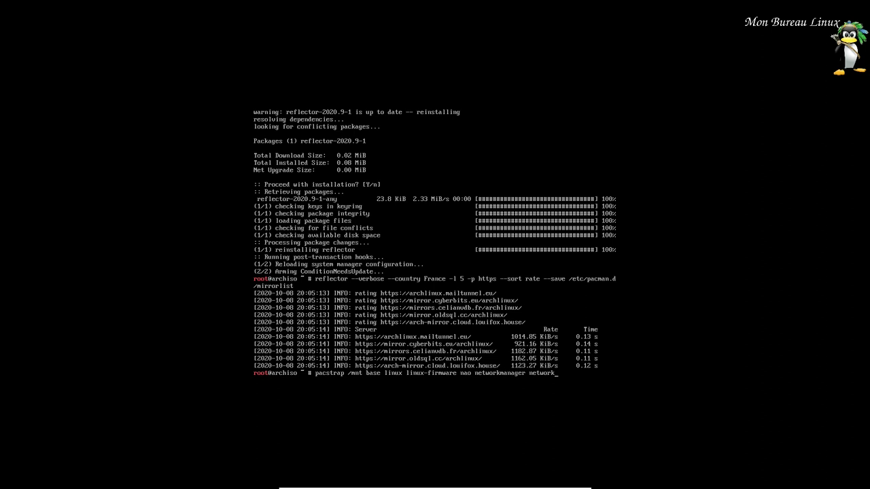
{"action": "type", "text": "-manager-n"}
{"action": "key", "text": "BackSpace"}
{"action": "key", "text": "BackSpace"}
{"action": "type", "text": "applet"}
{"action": "type", "text": "n"}
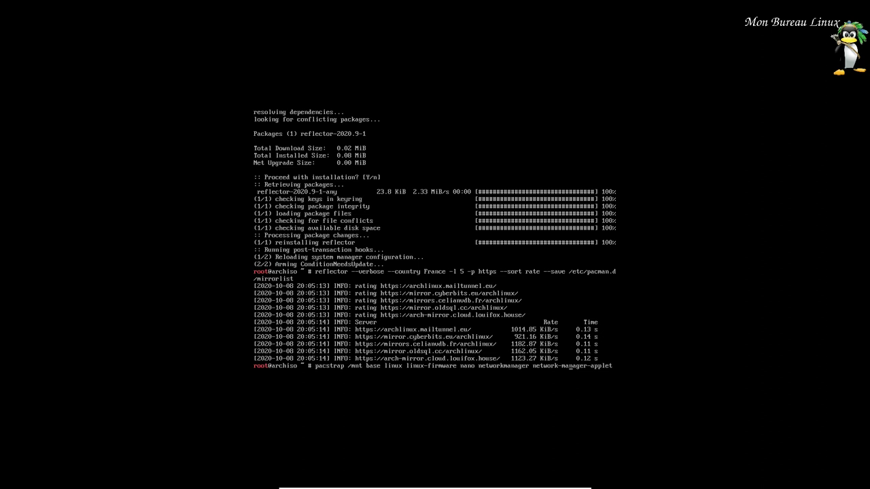
Launch the pacstrap install onto /mnt and wait until packages and initramfs images are done
{"action": "key", "text": "Return"}
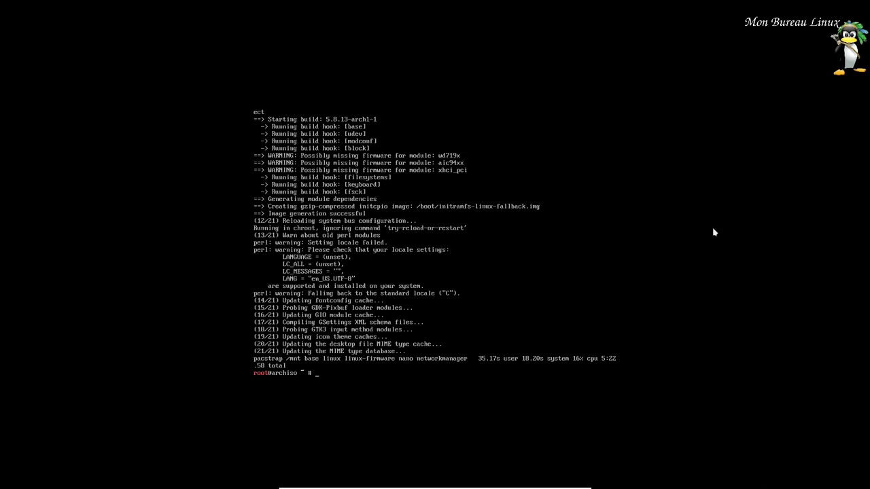
{"action": "type", "text": "genfstab -U"}
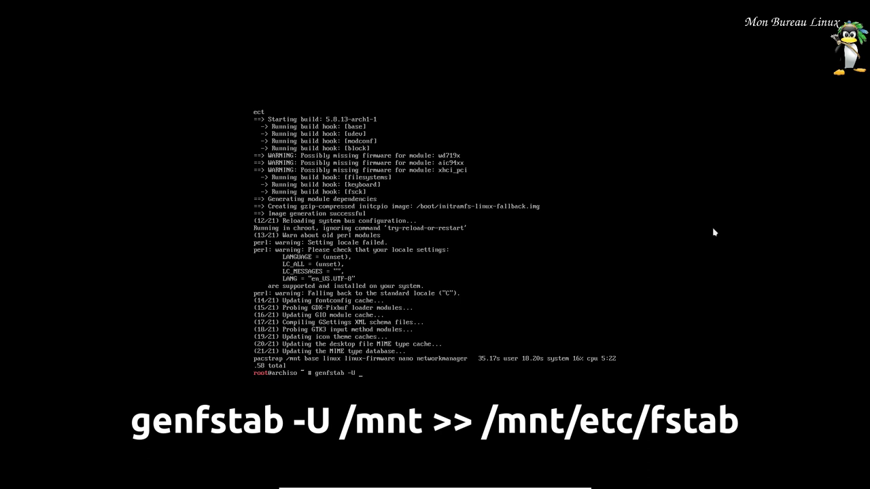
Run 'genfstab -U /mnt >> /mnt/etc/fstab', then recall it keeping only the fstab path
{"action": "type", "text": "/pmnt"}
{"action": "key", "text": "BackSpace"}
{"action": "key", "text": "BackSpace"}
{"action": "key", "text": "BackSpace"}
{"action": "key", "text": "BackSpace"}
{"action": "type", "text": "mnt"}
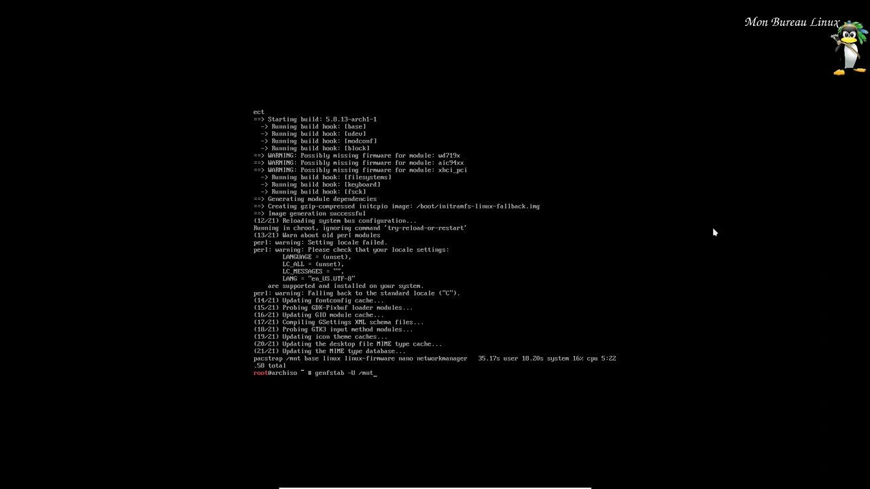
{"action": "type", "text": " >> /mnt/etc/fstab"}
{"action": "key", "text": "Return"}
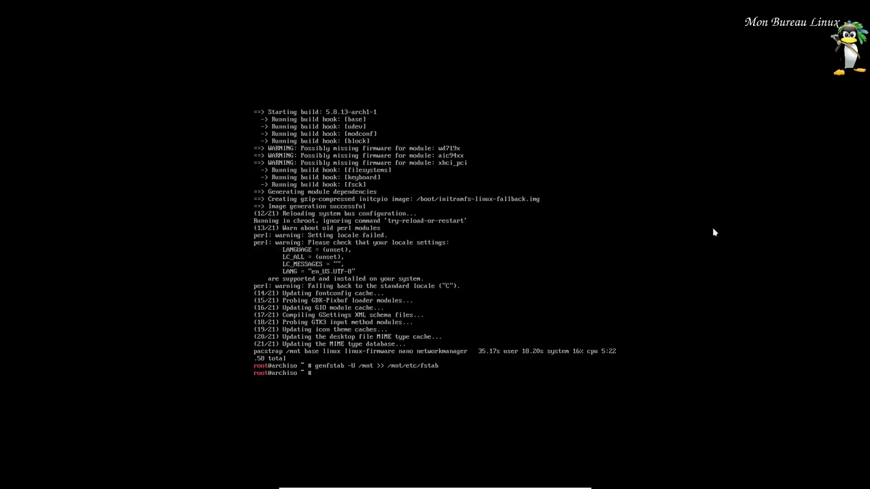
{"action": "key", "text": "Up"}
{"action": "key", "text": "Delete"}
{"action": "key", "text": "Delete"}
{"action": "key", "text": "Delete"}
{"action": "key", "text": "Delete"}
{"action": "key", "text": "Delete"}
{"action": "key", "text": "Delete"}
{"action": "key", "text": "Delete"}
{"action": "key", "text": "Delete"}
{"action": "key", "text": "Delete"}
{"action": "key", "text": "Delete"}
{"action": "key", "text": "Delete"}
{"action": "key", "text": "Delete"}
{"action": "key", "text": "Delete"}
{"action": "key", "text": "Delete"}
{"action": "key", "text": "Delete"}
{"action": "key", "text": "Delete"}
{"action": "key", "text": "Delete"}
{"action": "key", "text": "Delete"}
{"action": "key", "text": "Delete"}
Open /mnt/etc/fstab in nano, review the /, /home, /boot/efi and swap entries, then exit
{"action": "type", "text": "nan"}
{"action": "key", "text": "BackSpace"}
{"action": "type", "text": "no"}
{"action": "key", "text": "Return"}
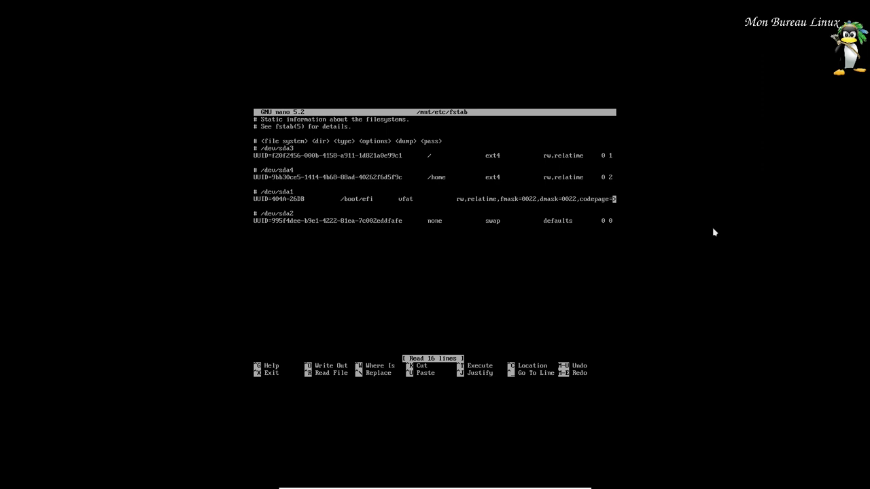
{"action": "key", "text": "ctrl+x"}
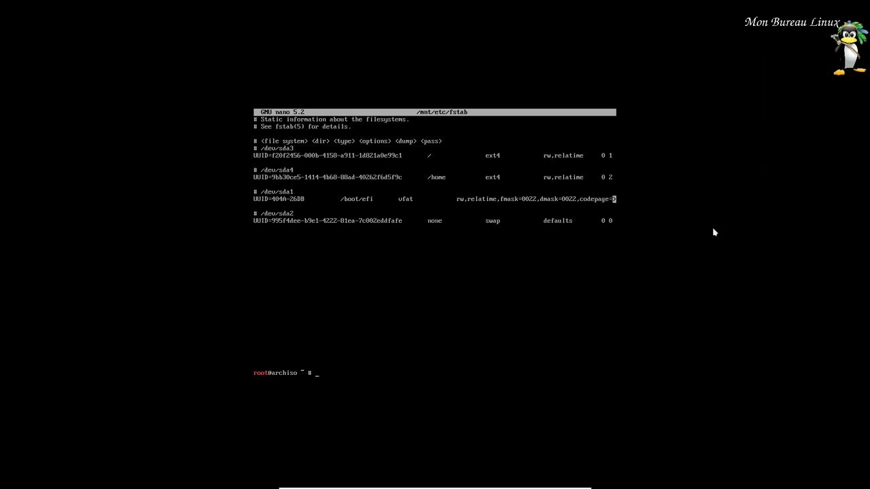
Chroot into the new system with 'arch-chroot /mnt' after the bare command fails, then clear the screen
{"action": "type", "text": "arch"}
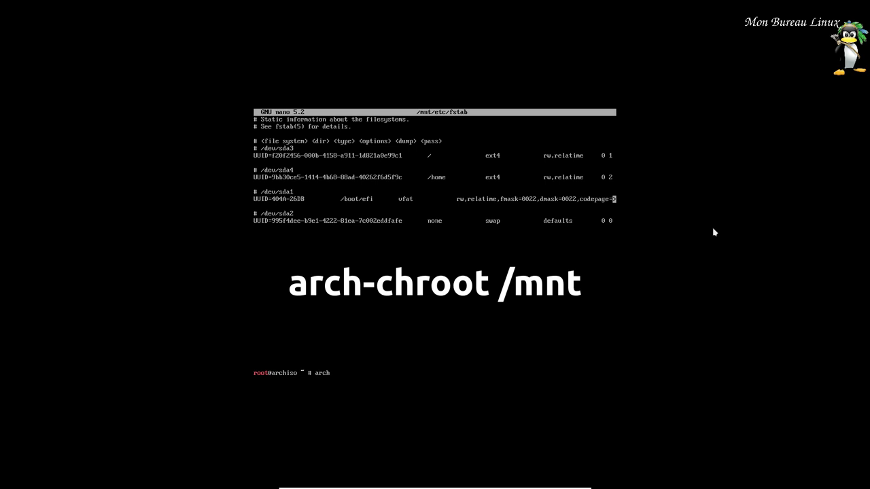
{"action": "type", "text": "-chroot"}
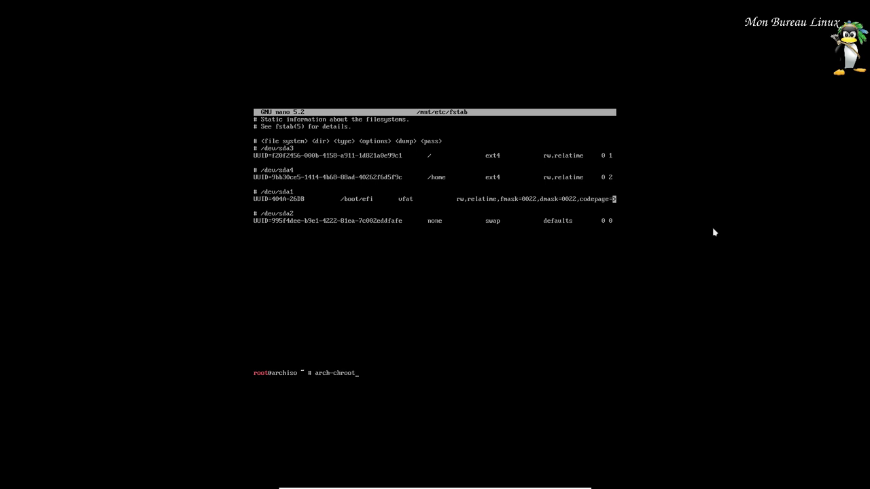
{"action": "key", "text": "Return"}
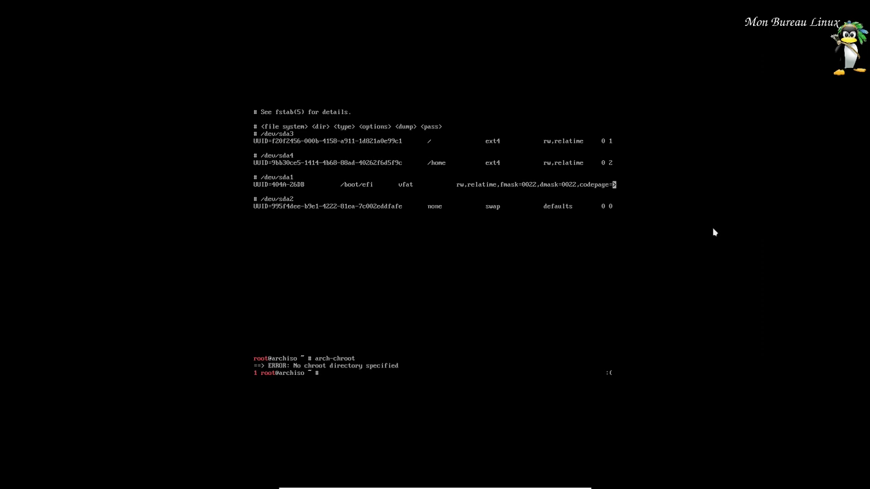
{"action": "key", "text": "Up"}
{"action": "type", "text": "mnt"}
{"action": "key", "text": "Return"}
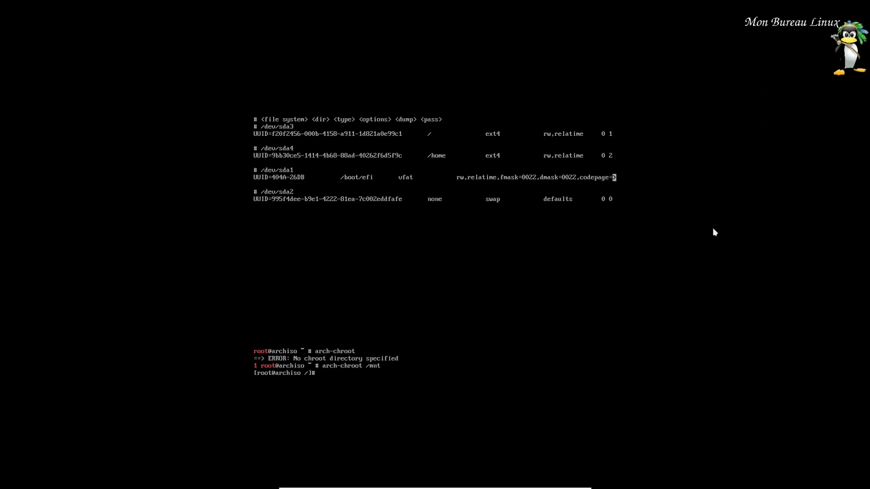
{"action": "key", "text": "ctrl+l"}
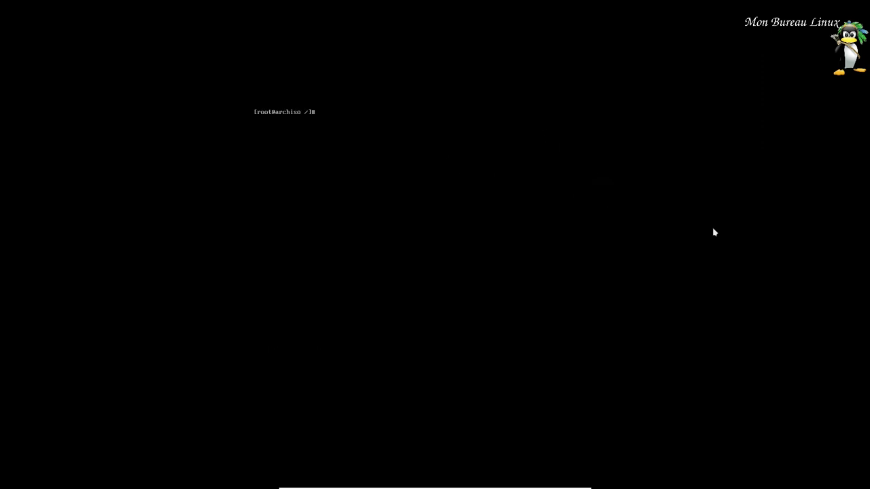
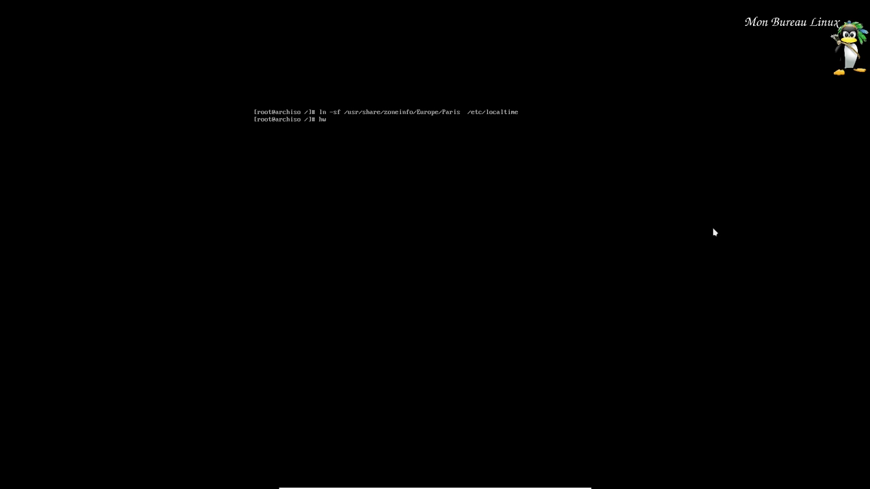
Enter the hwclock --systohc command to sync the hardware clock from system time
{"action": "type", "text": "clock"}
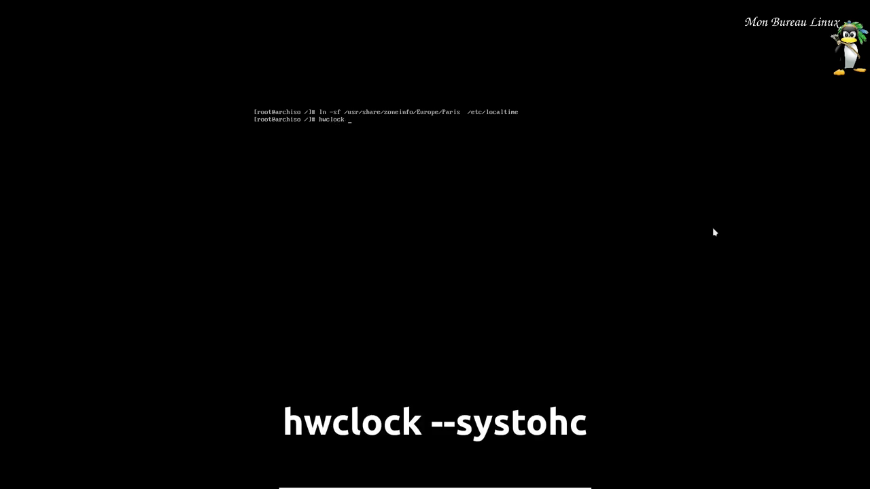
{"action": "type", "text": " --systohc"}
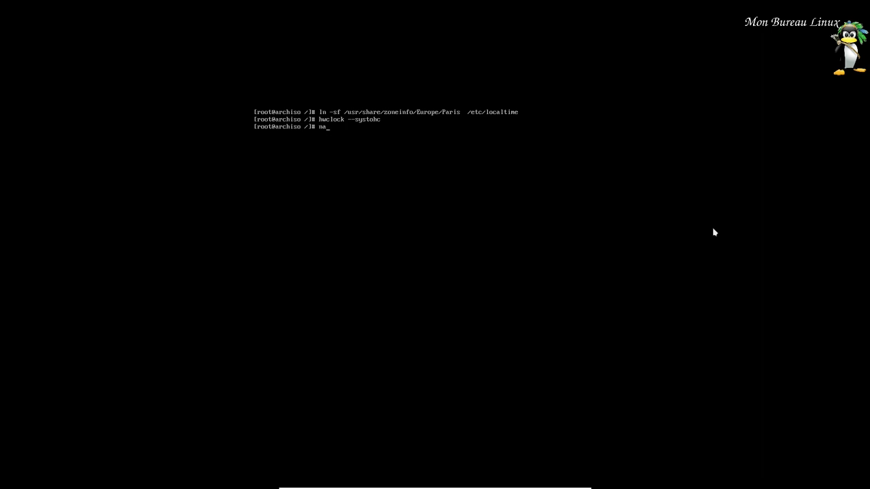
Open /etc/locale.gen in nano and uncomment the fr_FR.UTF-8 UTF-8 line
{"action": "type", "text": "no /etc/"}
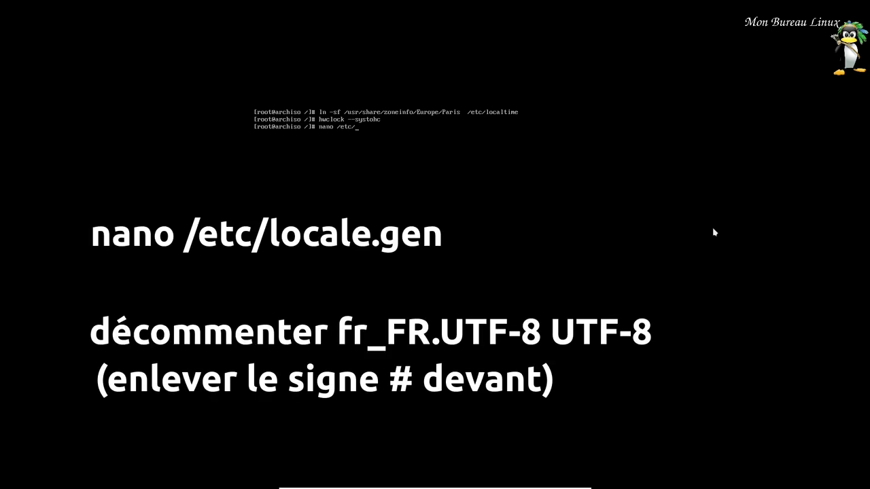
{"action": "type", "text": "locale.gen"}
{"action": "key", "text": "Return"}
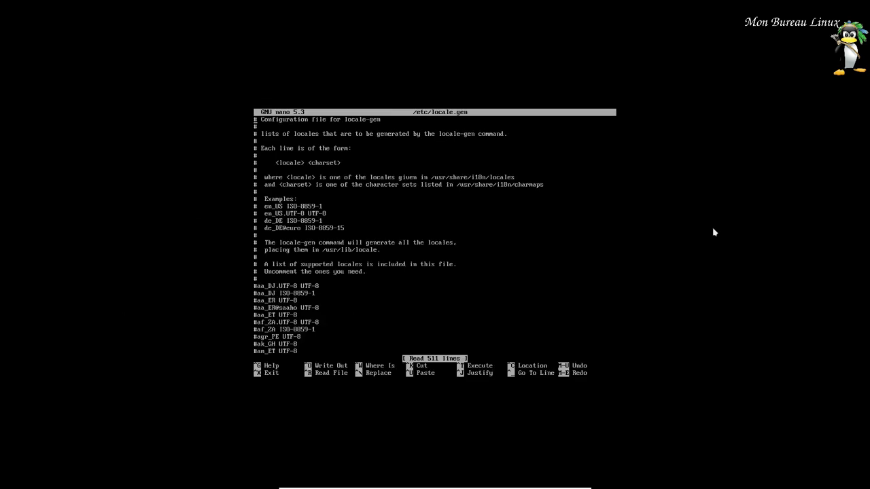
{"action": "key", "text": "Down"}
{"action": "key", "text": "Down"}
{"action": "key", "text": "Down"}
{"action": "key", "text": "Down"}
{"action": "key", "text": "Down"}
{"action": "key", "text": "Down"}
{"action": "key", "text": "Down"}
{"action": "key", "text": "Down"}
{"action": "key", "text": "Down"}
{"action": "key", "text": "Down"}
{"action": "key", "text": "Down"}
{"action": "key", "text": "Down"}
{"action": "key", "text": "Down"}
{"action": "key", "text": "Down"}
{"action": "key", "text": "Down"}
{"action": "key", "text": "Down"}
{"action": "key", "text": "Down"}
{"action": "key", "text": "Down"}
{"action": "key", "text": "Down"}
{"action": "key", "text": "Down"}
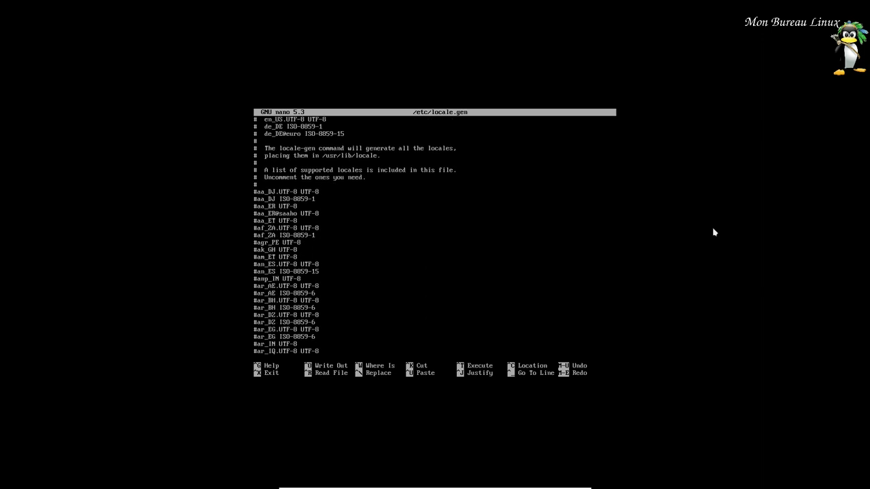
{"action": "key", "text": "Down"}
{"action": "key", "text": "Down"}
{"action": "key", "text": "Down"}
{"action": "key", "text": "Down"}
{"action": "key", "text": "Down"}
{"action": "key", "text": "Down"}
{"action": "key", "text": "Down"}
{"action": "key", "text": "Down"}
{"action": "key", "text": "Down"}
{"action": "key", "text": "Down"}
{"action": "key", "text": "Down"}
{"action": "key", "text": "Down"}
{"action": "key", "text": "Down"}
{"action": "key", "text": "Down"}
{"action": "key", "text": "Down"}
{"action": "key", "text": "Down"}
{"action": "key", "text": "Down"}
{"action": "key", "text": "Down"}
{"action": "key", "text": "Down"}
{"action": "key", "text": "Down"}
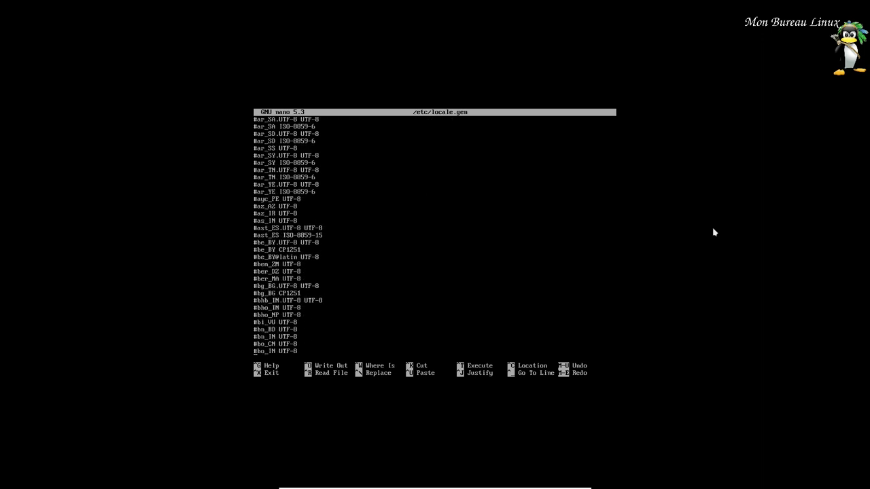
{"action": "key", "text": "Down"}
{"action": "key", "text": "Down"}
{"action": "key", "text": "Down"}
{"action": "key", "text": "Down"}
{"action": "key", "text": "Down"}
{"action": "key", "text": "Down"}
{"action": "key", "text": "Down"}
{"action": "key", "text": "Down"}
{"action": "key", "text": "Down"}
{"action": "key", "text": "Down"}
{"action": "key", "text": "Down"}
{"action": "key", "text": "Down"}
{"action": "key", "text": "Down"}
{"action": "key", "text": "Down"}
{"action": "key", "text": "Down"}
{"action": "key", "text": "Down"}
{"action": "key", "text": "Down"}
{"action": "key", "text": "Down"}
{"action": "key", "text": "Down"}
{"action": "key", "text": "Down"}
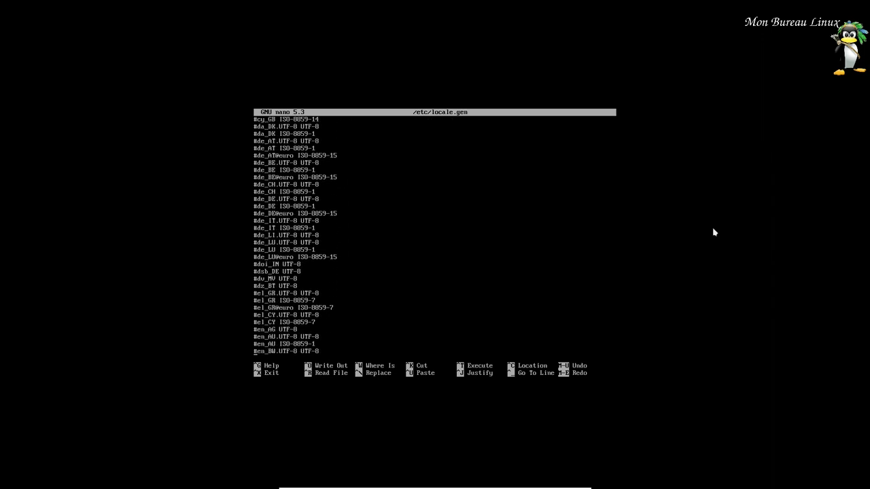
{"action": "key", "text": "Down"}
{"action": "key", "text": "Down"}
{"action": "key", "text": "Down"}
{"action": "key", "text": "Down"}
{"action": "key", "text": "Down"}
{"action": "key", "text": "Down"}
{"action": "key", "text": "Down"}
{"action": "key", "text": "Down"}
{"action": "key", "text": "Down"}
{"action": "key", "text": "Down"}
{"action": "key", "text": "Down"}
{"action": "key", "text": "Down"}
{"action": "key", "text": "Down"}
{"action": "key", "text": "Down"}
{"action": "key", "text": "Down"}
{"action": "key", "text": "Down"}
{"action": "key", "text": "Down"}
{"action": "key", "text": "Down"}
{"action": "key", "text": "Down"}
{"action": "key", "text": "Down"}
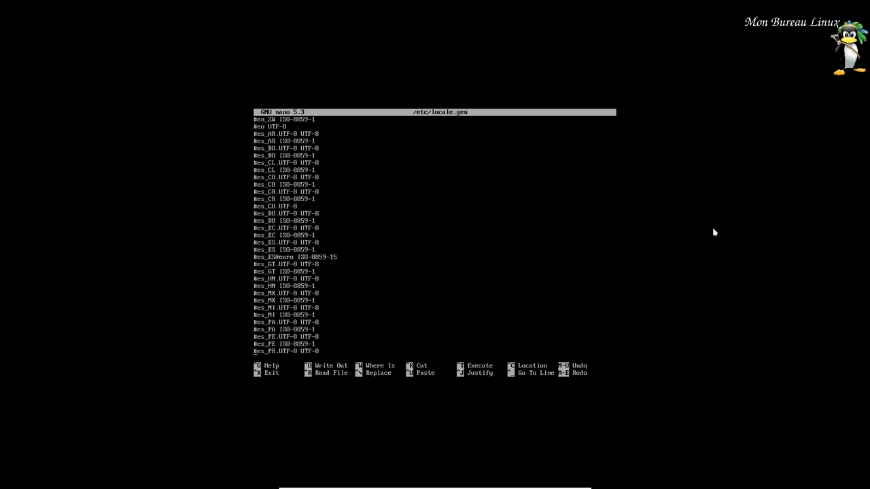
{"action": "key", "text": "Down"}
{"action": "key", "text": "Down"}
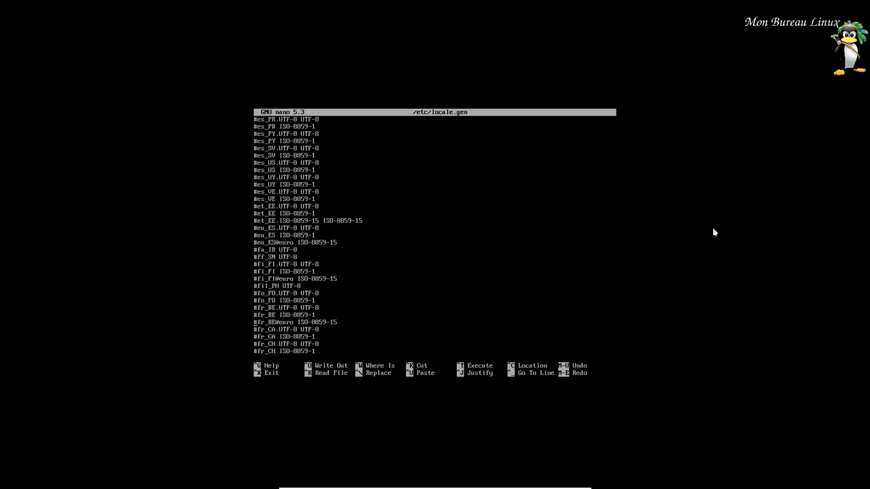
{"action": "key", "text": "Down"}
{"action": "key", "text": "Down"}
{"action": "key", "text": "Down"}
{"action": "key", "text": "Down"}
{"action": "key", "text": "Down"}
{"action": "key", "text": "Down"}
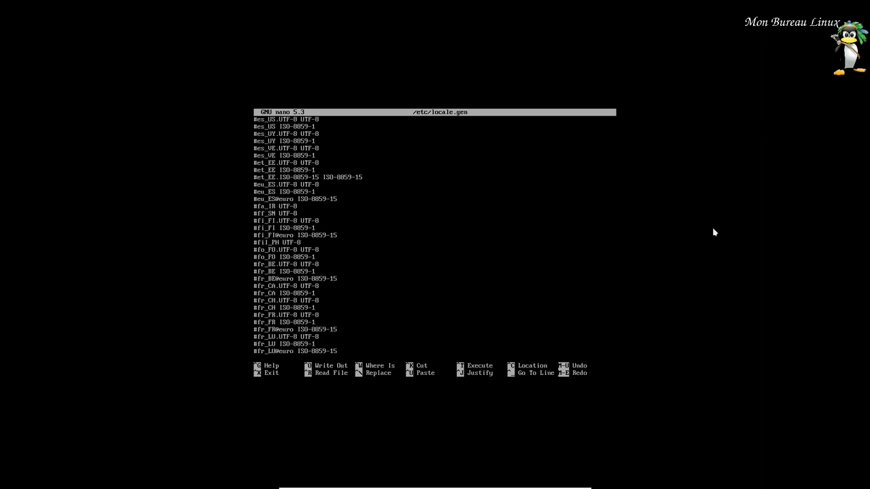
{"action": "key", "text": "Delete"}
Save /etc/locale.gen and exit nano
{"action": "key", "text": "ctrl+o"}
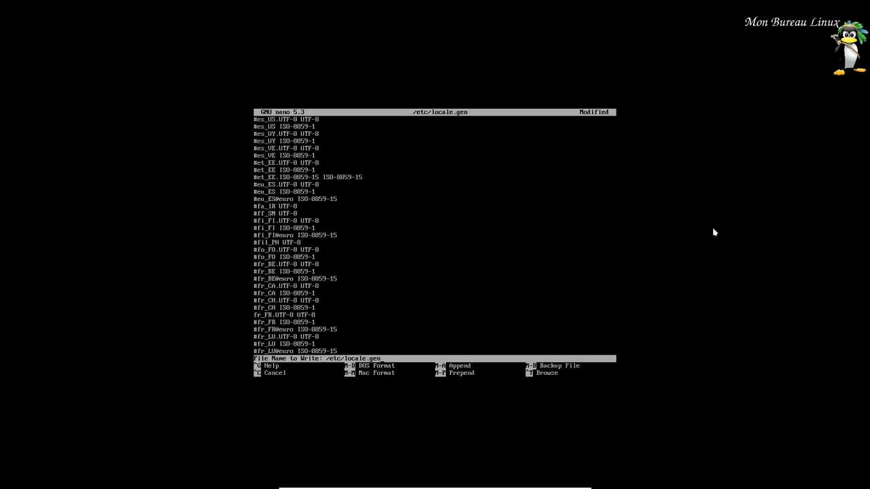
{"action": "key", "text": "Return"}
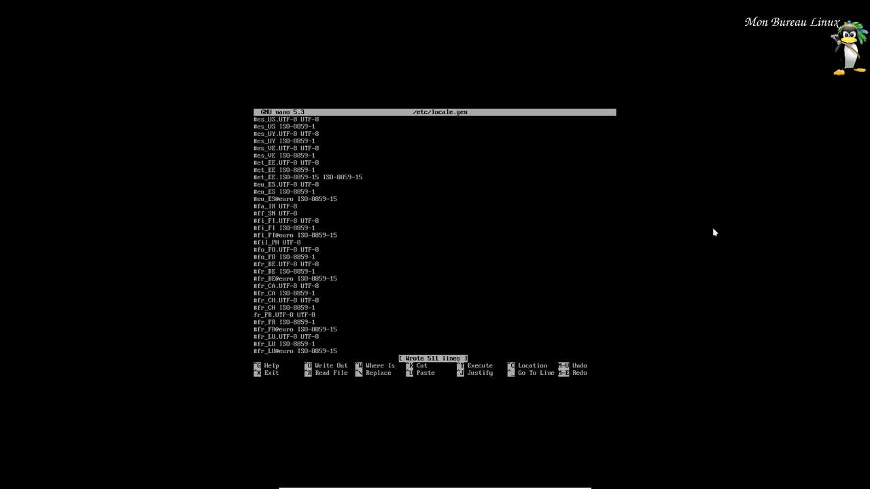
{"action": "key", "text": "ctrl+x"}
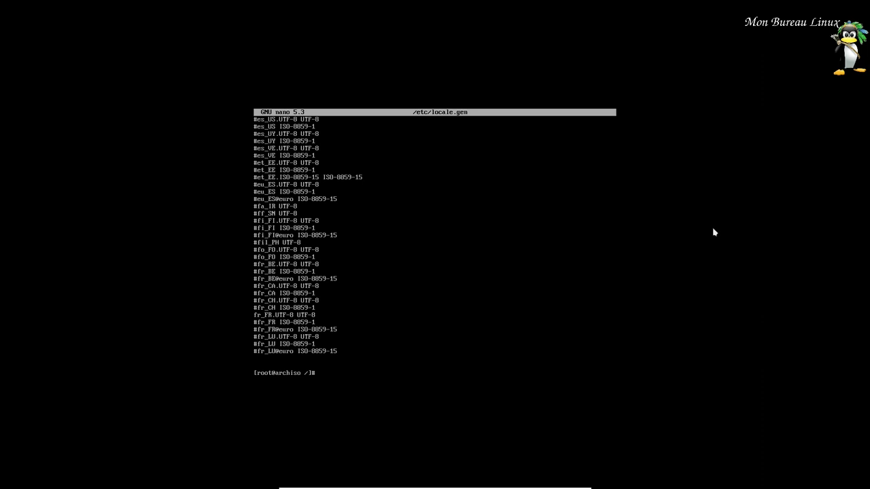
Generate the fr_FR.UTF-8 locale with locale-gen, then enter nano /etc/locale.conf
{"action": "type", "text": "locale-gen"}
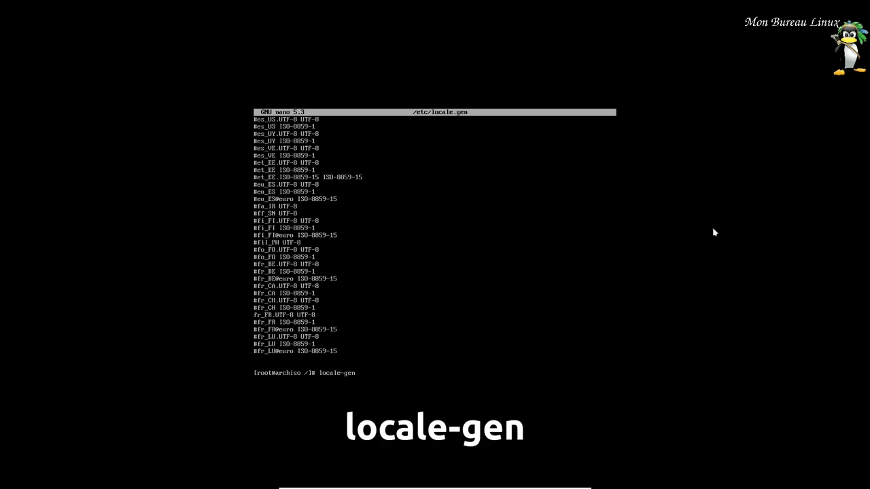
{"action": "key", "text": "Return"}
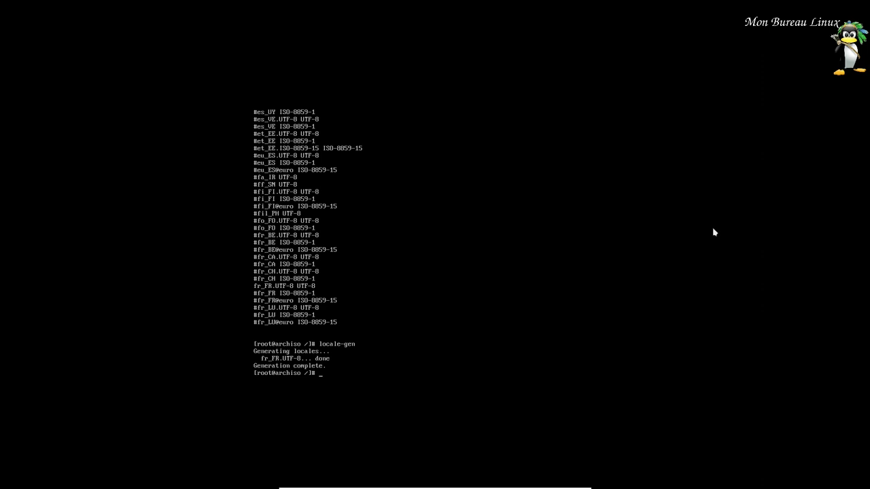
{"action": "type", "text": "nano /etc/locale.conf"}
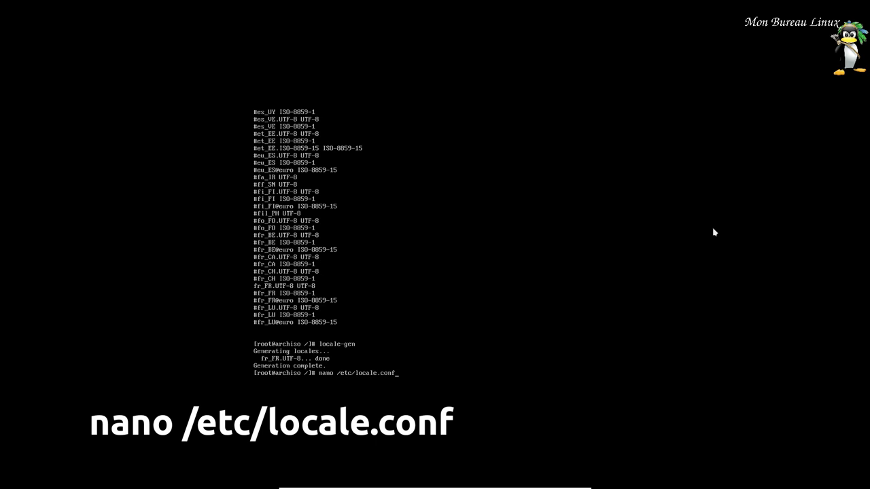
Write LANG=fr_FR.UTF-8 into a new /etc/locale.conf and save it
{"action": "key", "text": "Return"}
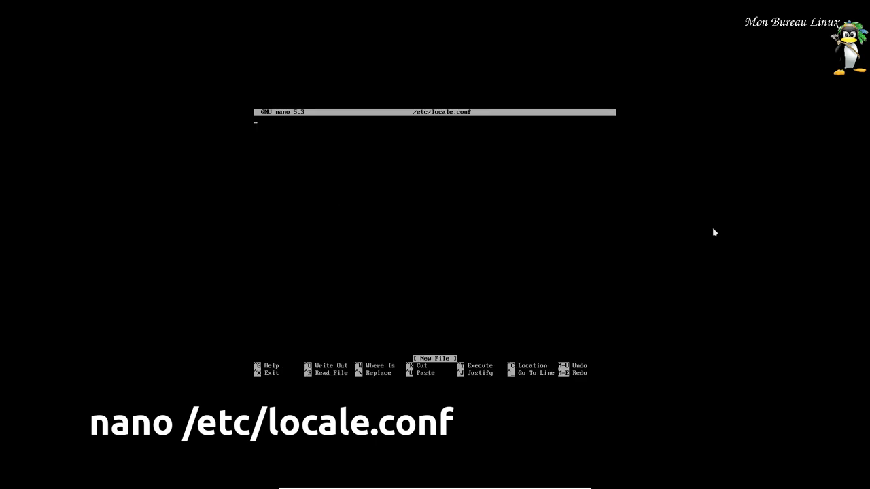
{"action": "type", "text": "LANG="}
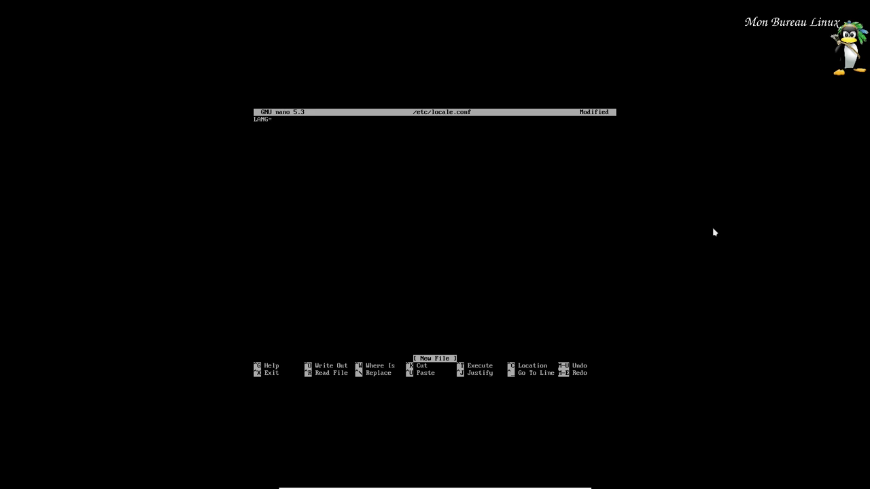
{"action": "type", "text": "fr_"}
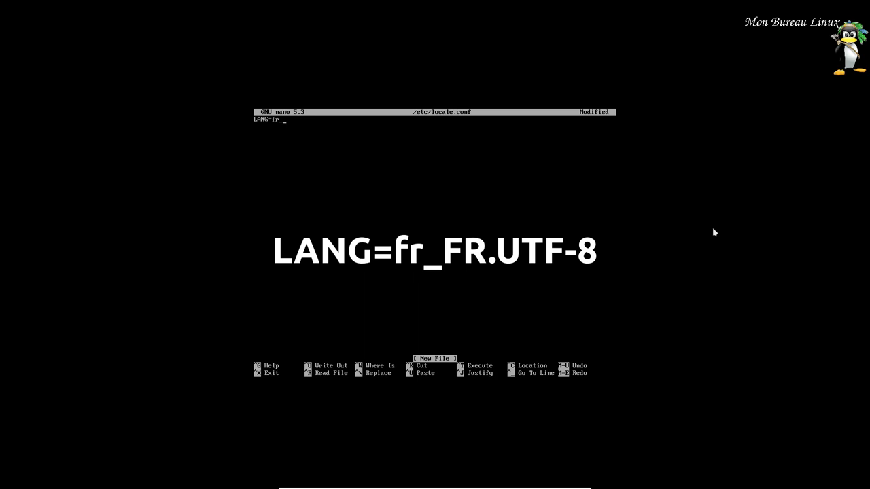
{"action": "type", "text": "FR.UTF-8"}
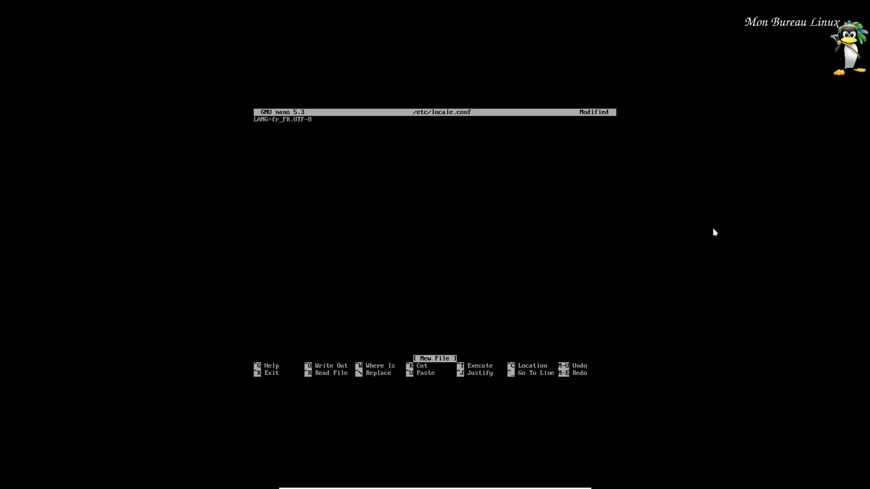
{"action": "key", "text": "ctrl+o"}
{"action": "key", "text": "Return"}
{"action": "key", "text": "ctrl+x"}
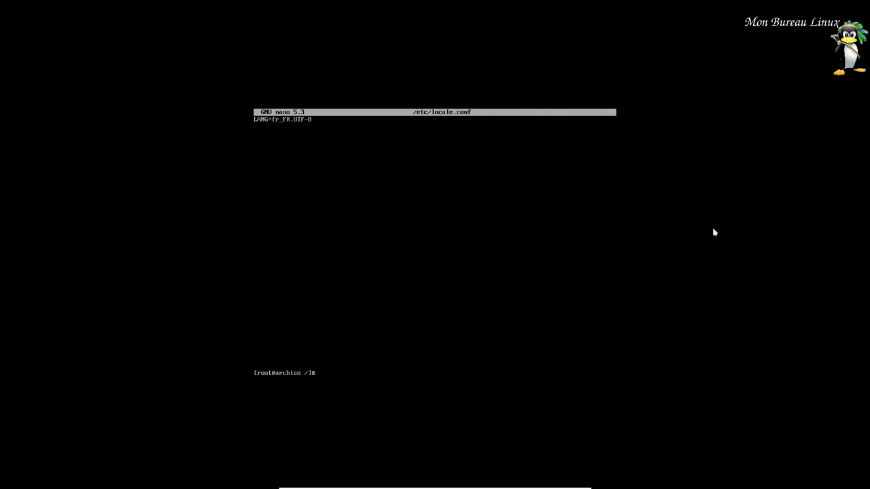
Create /etc/vconsole.conf containing KEYMAP=fr-latin9 and save it
{"action": "type", "text": "nano /etc/vconsole"}
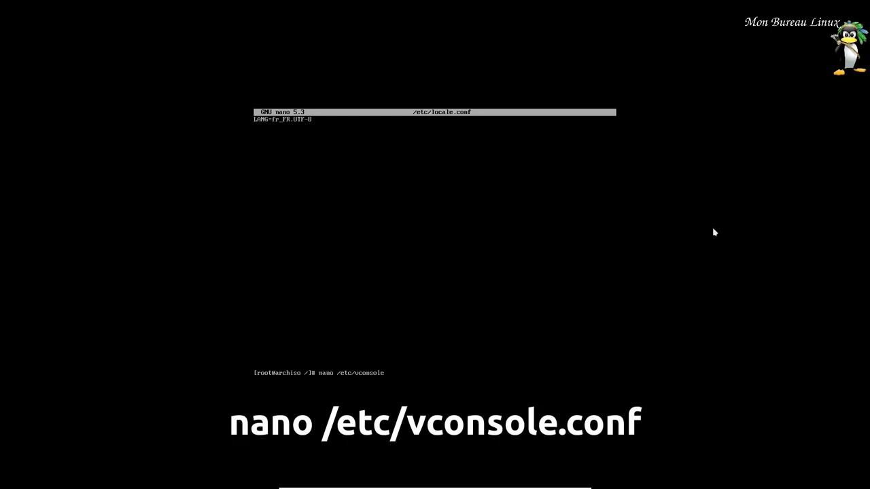
{"action": "type", "text": ".conf"}
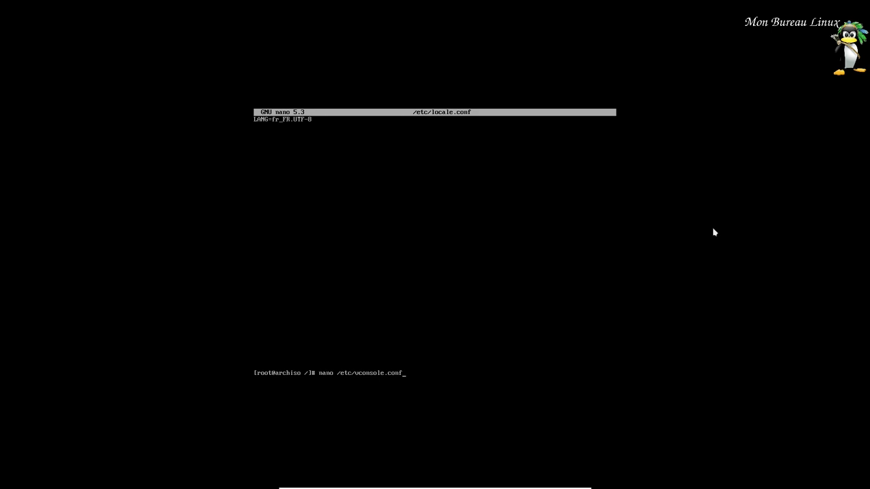
{"action": "key", "text": "Return"}
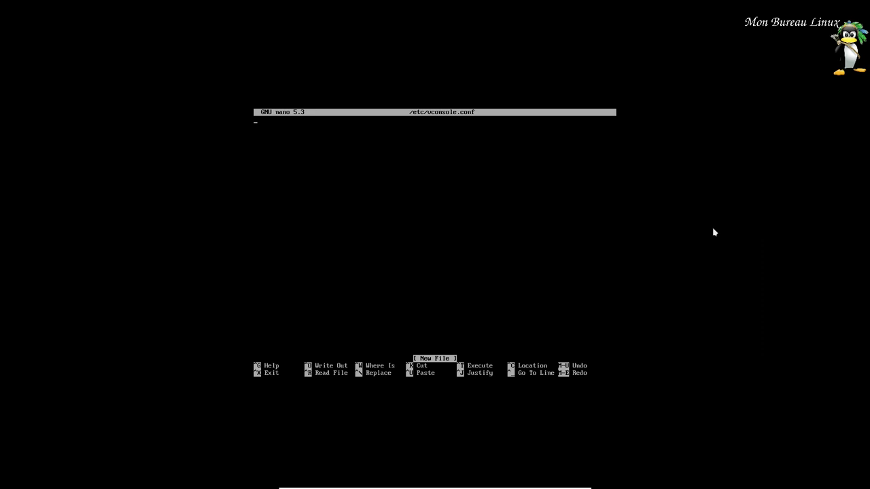
{"action": "type", "text": "KEYMAP"}
{"action": "type", "text": "=fr"}
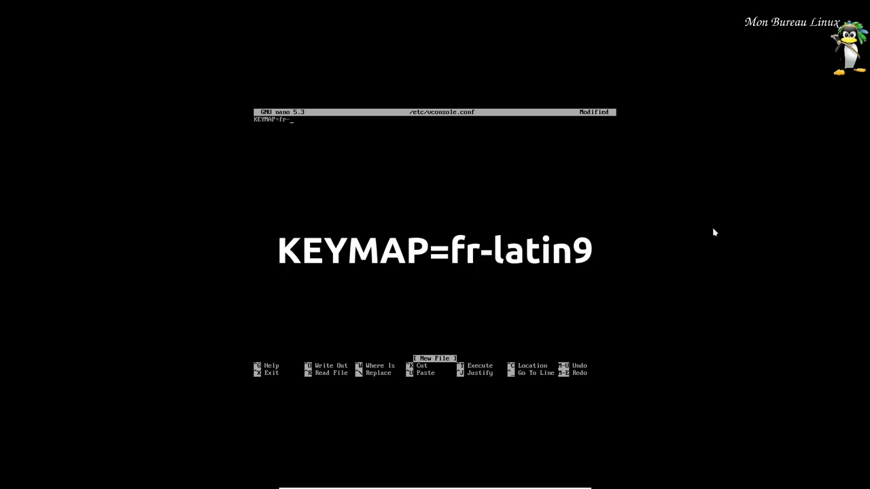
{"action": "type", "text": "-latin98"}
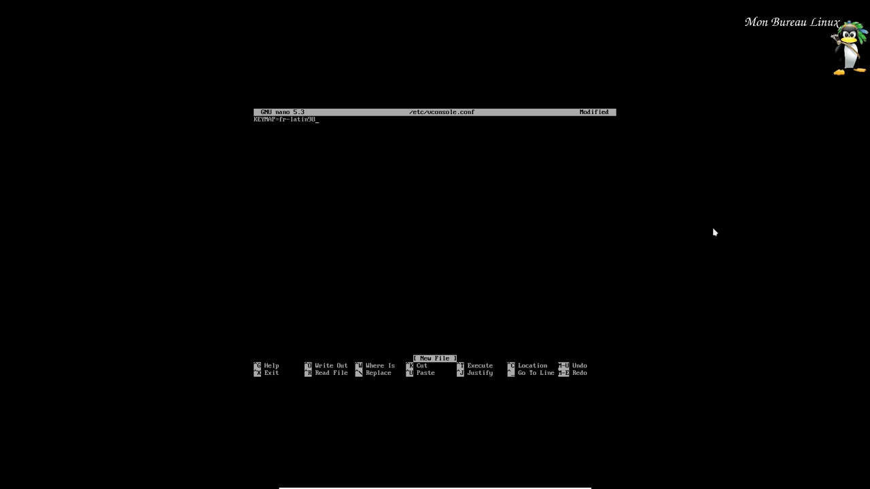
{"action": "key", "text": "BackSpace"}
{"action": "key", "text": "ctrl+o"}
{"action": "key", "text": "Return"}
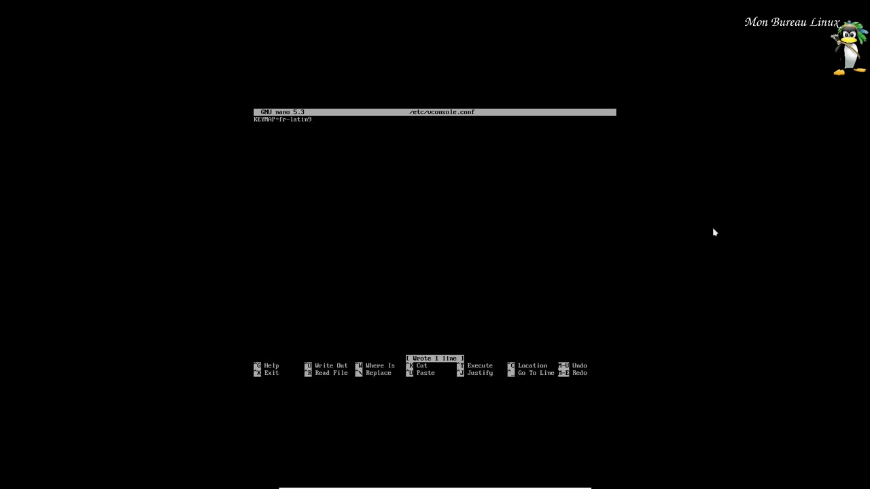
{"action": "key", "text": "ctrl+x"}
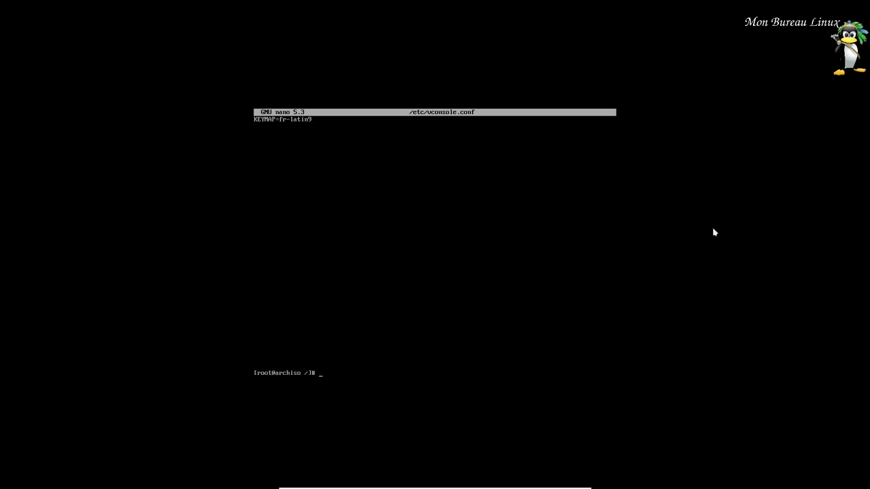
Create /etc/hostname containing archvbox and save it
{"action": "type", "text": "nano /etc/hostname"}
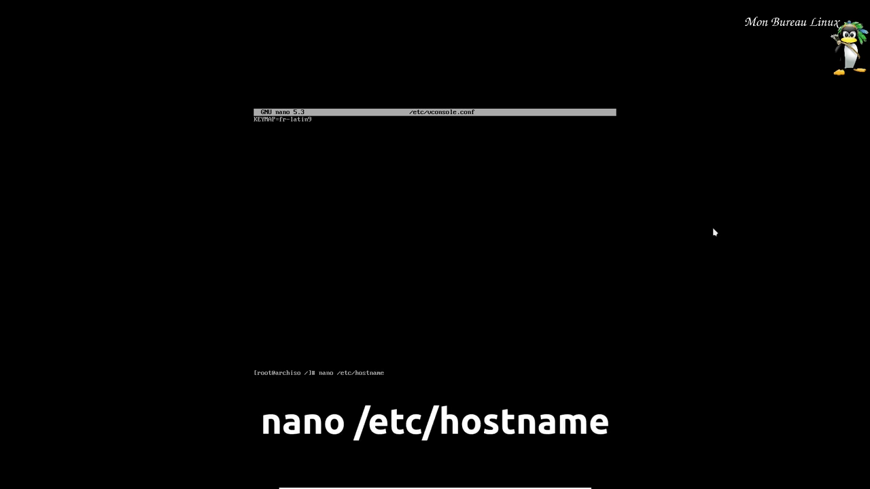
{"action": "key", "text": "Return"}
{"action": "type", "text": "archvbox"}
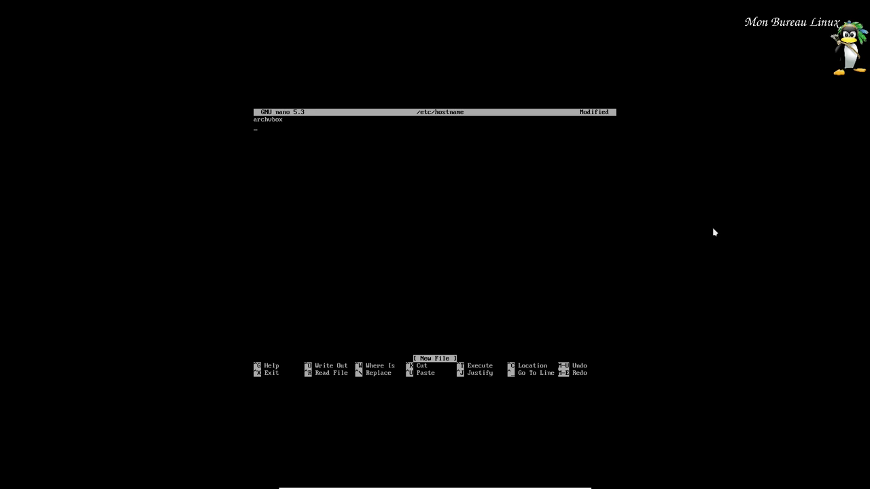
{"action": "key", "text": "ctrl+o"}
{"action": "key", "text": "Return"}
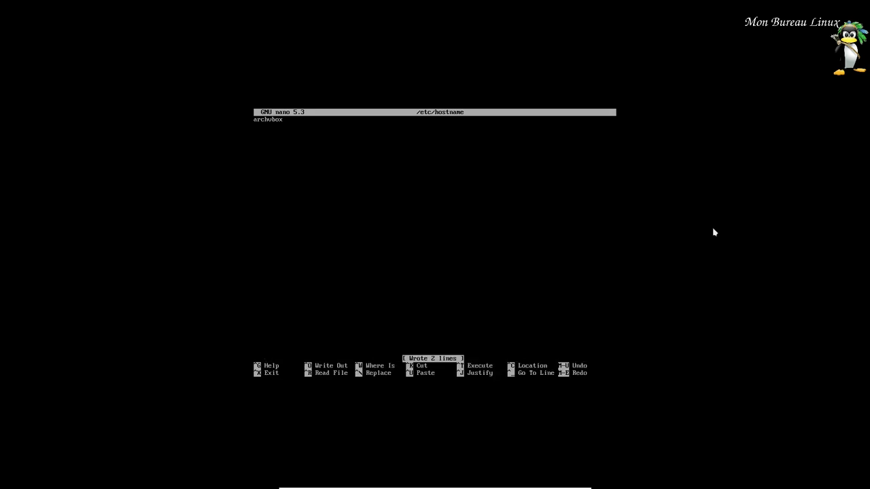
{"action": "key", "text": "ctrl+x"}
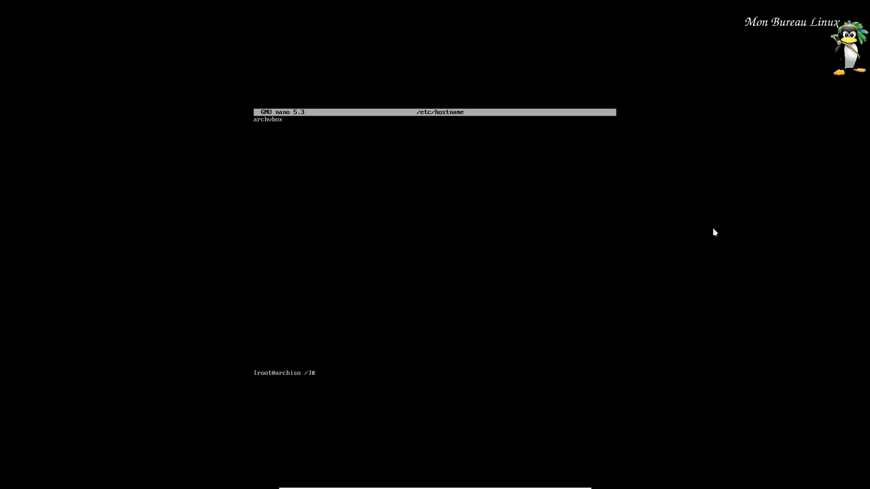
In /etc/hosts, add the 127.0.0.1 localhost and ::1 localhost entries
{"action": "type", "text": "nano /etc/hosts"}
{"action": "key", "text": "Return"}
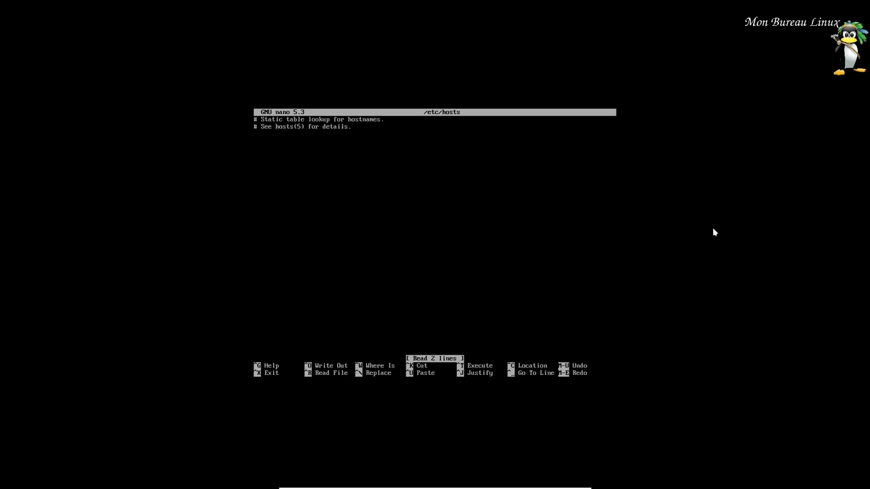
{"action": "type", "text": "127.0.0.1"}
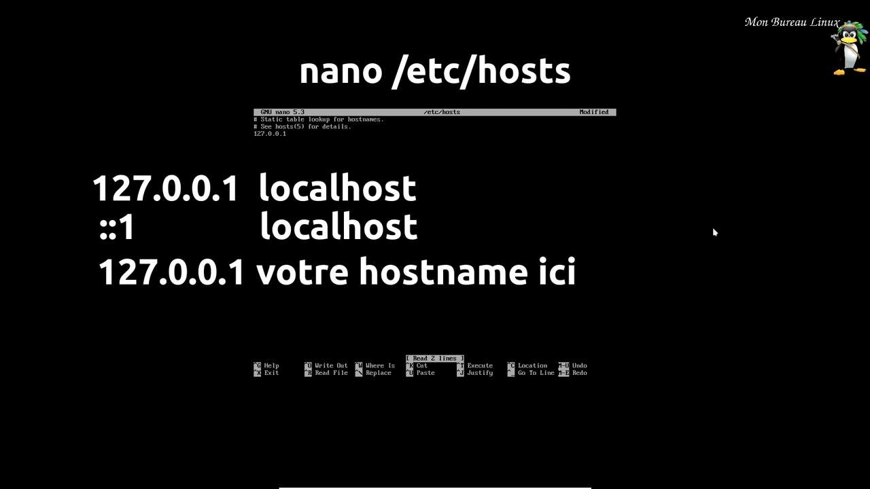
{"action": "key", "text": "Tab"}
{"action": "type", "text": "localhiost"}
{"action": "key", "text": "BackSpace"}
{"action": "key", "text": "BackSpace"}
{"action": "key", "text": "BackSpace"}
{"action": "key", "text": "BackSpace"}
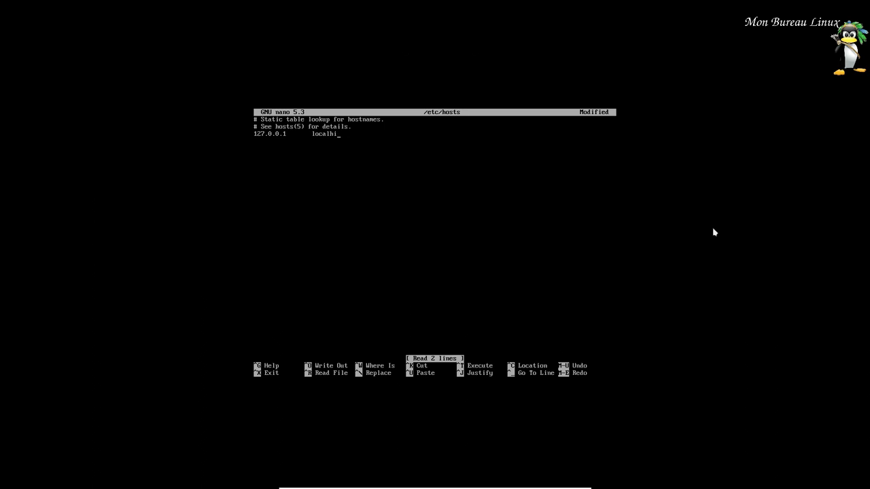
{"action": "type", "text": "ost"}
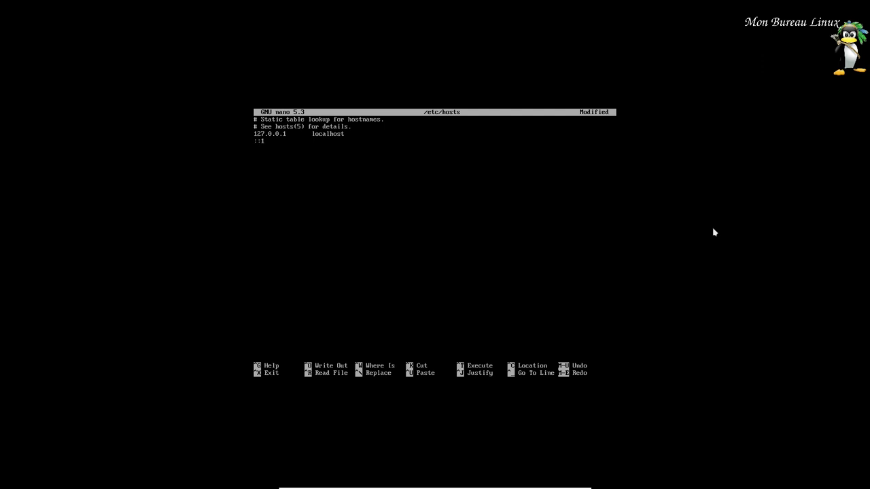
{"action": "type", "text": "calhio"}
{"action": "key", "text": "BackSpace"}
{"action": "key", "text": "BackSpace"}
{"action": "type", "text": "ost"}
Add the 127.0.0.1 archvbox entry and save /etc/hosts
{"action": "type", "text": ".0"}
{"action": "type", "text": "h"}
{"action": "type", "text": "vbo"}
{"action": "key", "text": "ctrl+o"}
{"action": "key", "text": "Return"}
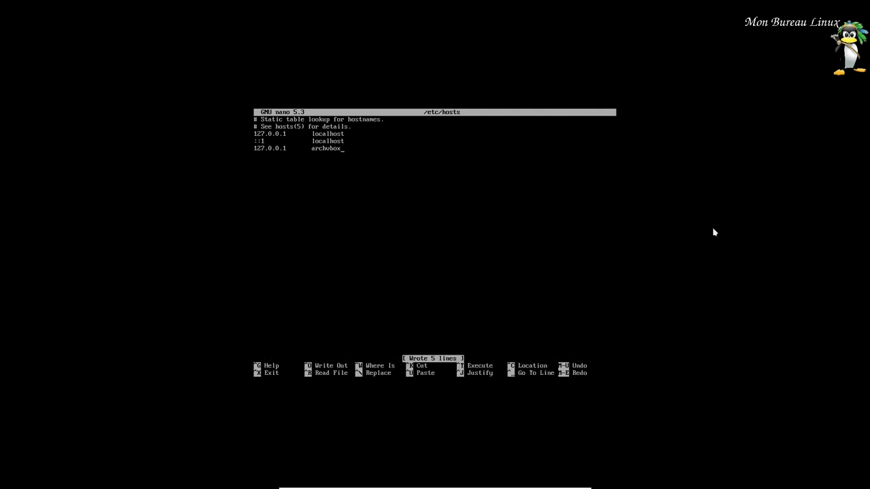
{"action": "key", "text": "ctrl+x"}
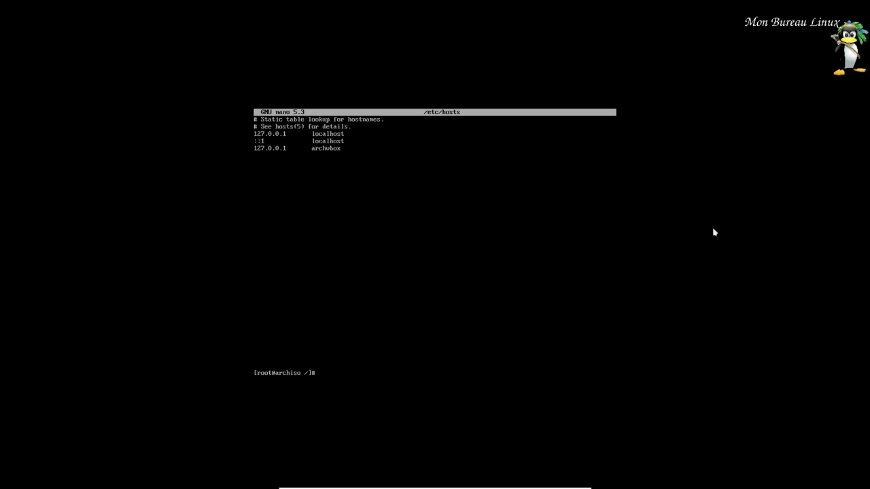
Set a new root password with passwd, entering it twice to confirm
{"action": "type", "text": "pass"}
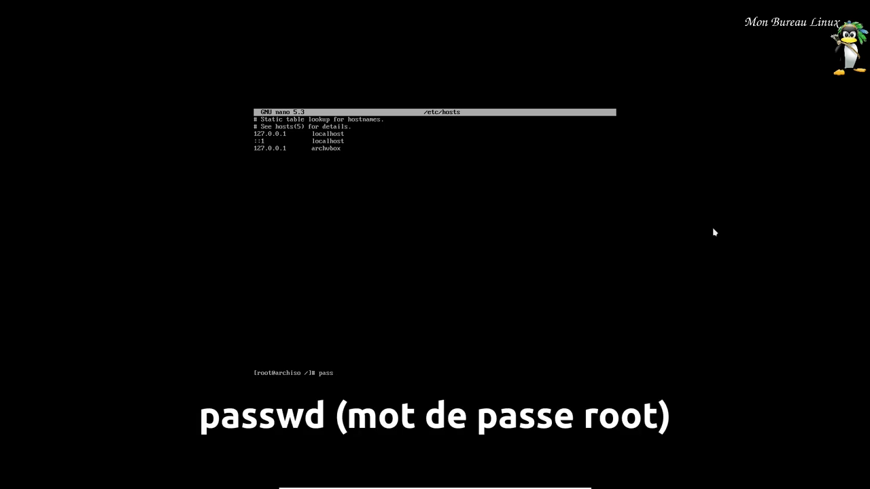
{"action": "type", "text": "wd"}
{"action": "key", "text": "Return"}
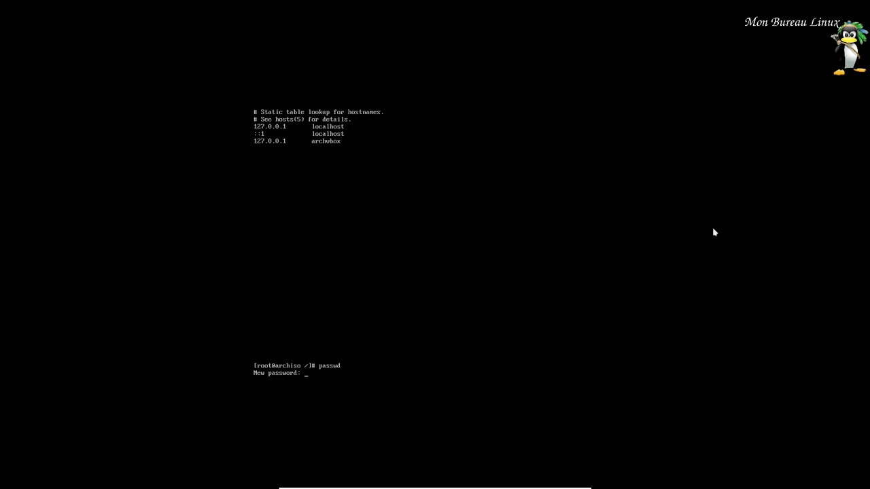
{"action": "key", "text": "Return"}
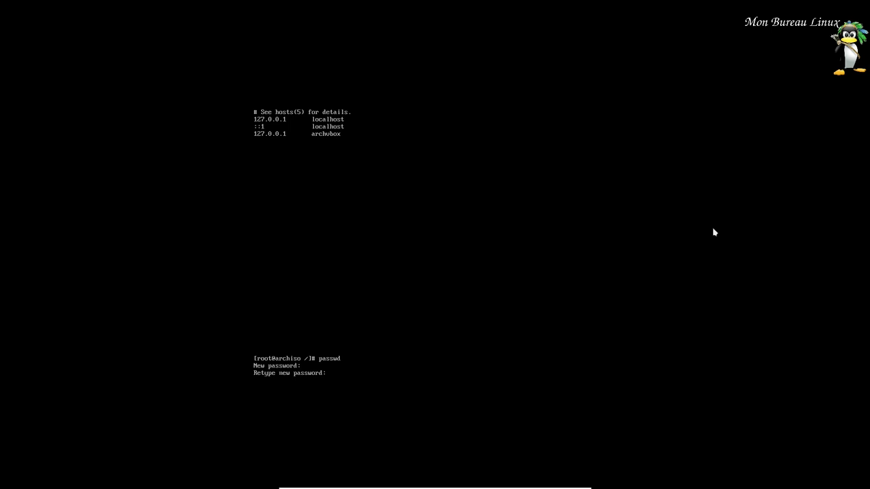
{"action": "key", "text": "Return"}
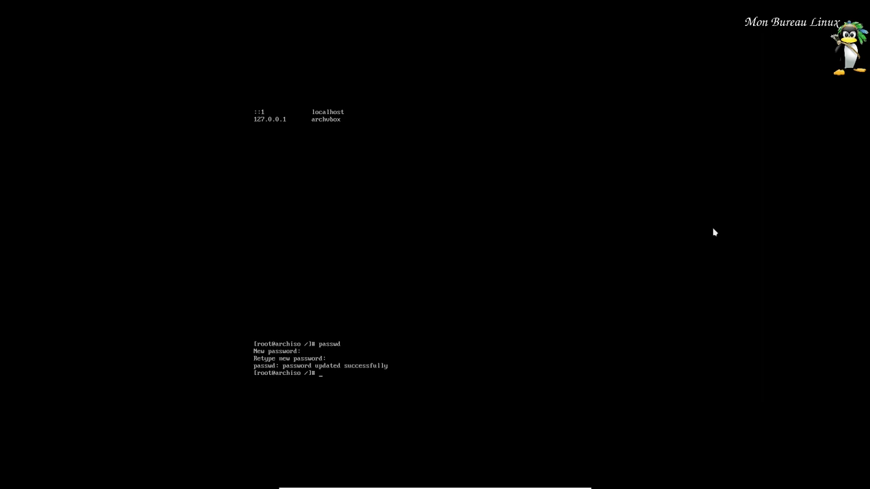
Install grub and efibootmgr with pacman -S grub efibootmgr
{"action": "type", "text": "pacman -S grub efibootmgr"}
{"action": "key", "text": "Return"}
{"action": "key", "text": "Return"}
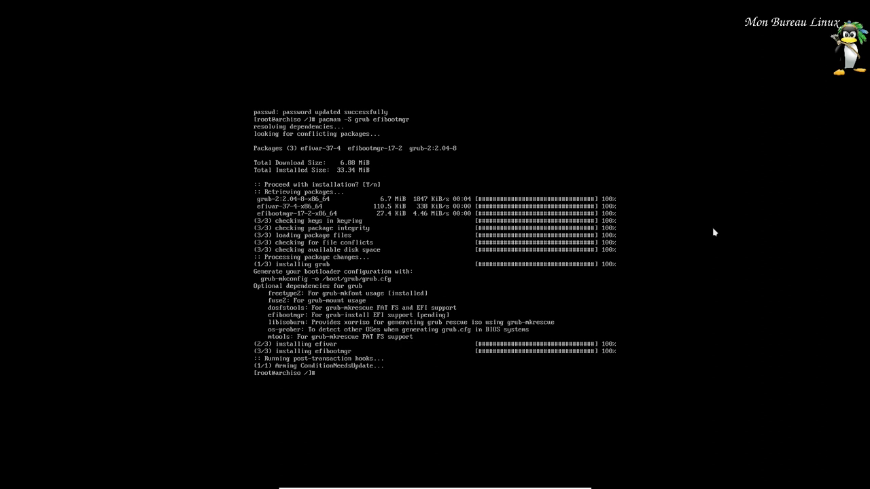
Run grub-install for x86_64-efi into /boot/efi with bootloader id arch_grub and --recheck
{"action": "type", "text": "grub-install"}
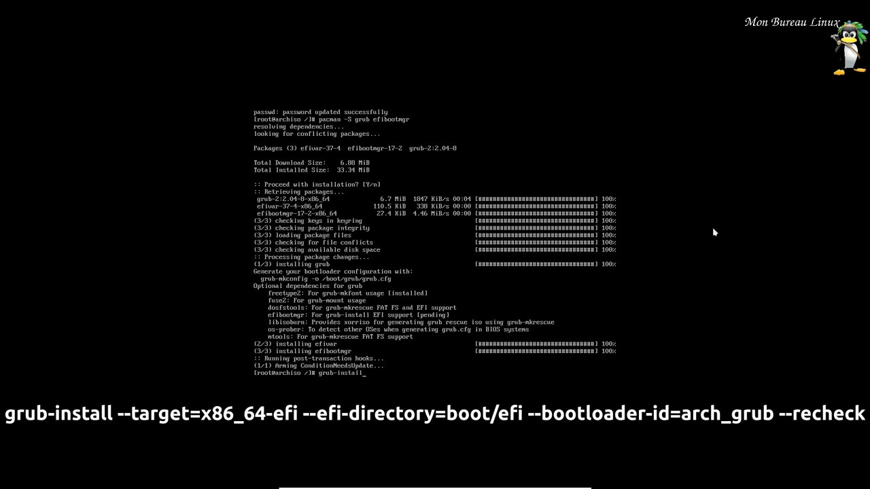
{"action": "type", "text": " --target"}
{"action": "type", "text": "=x86_64-efi --efi-directory=/boot/efi"}
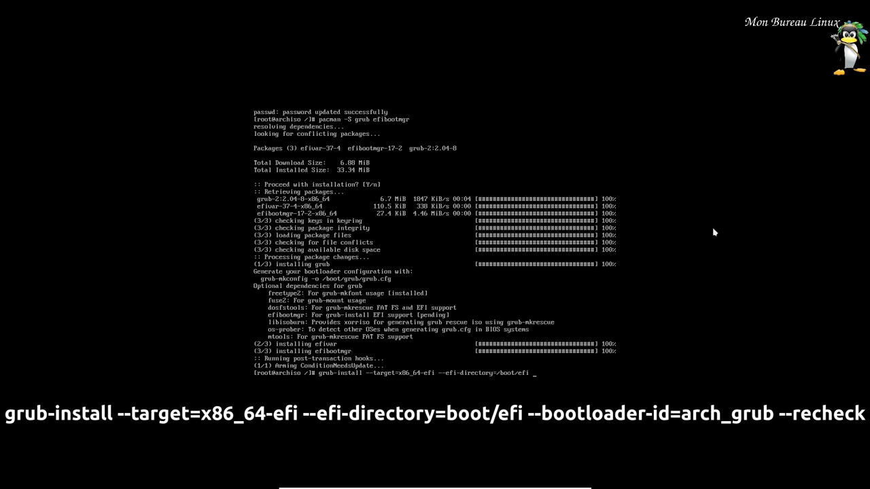
{"action": "type", "text": "bootloader-id=arch_grub"}
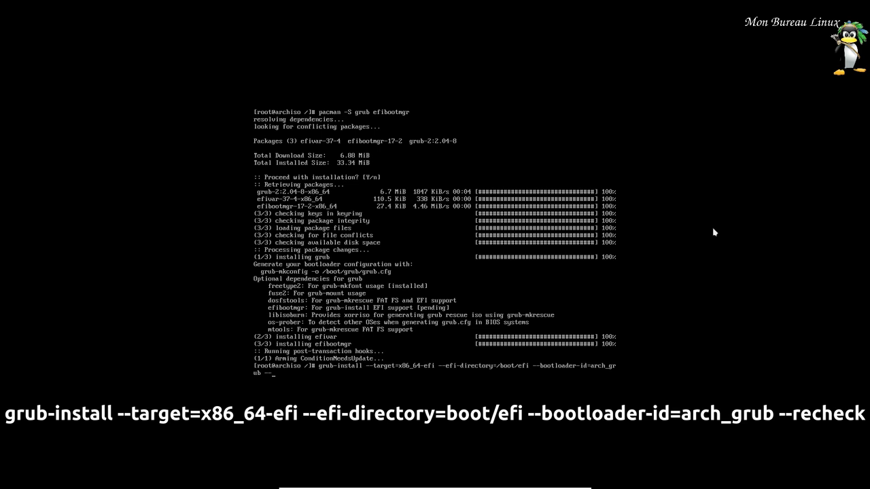
{"action": "type", "text": "--rechec"}
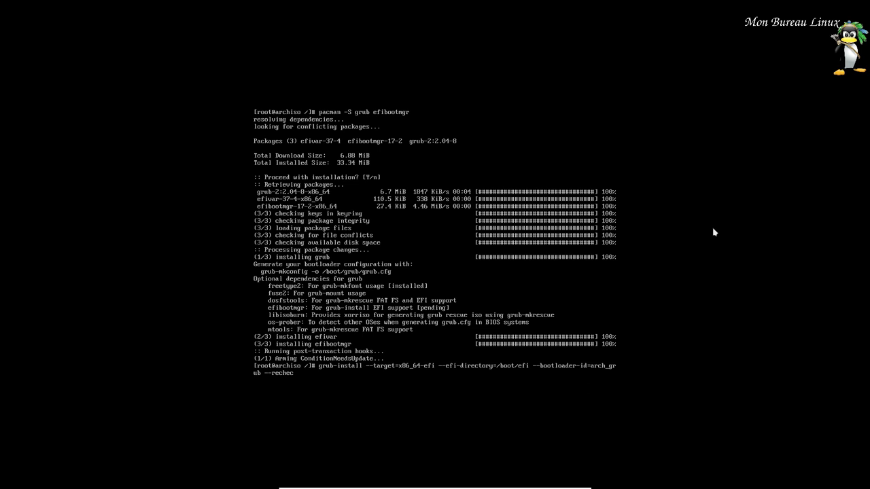
{"action": "type", "text": "k"}
{"action": "key", "text": "Return"}
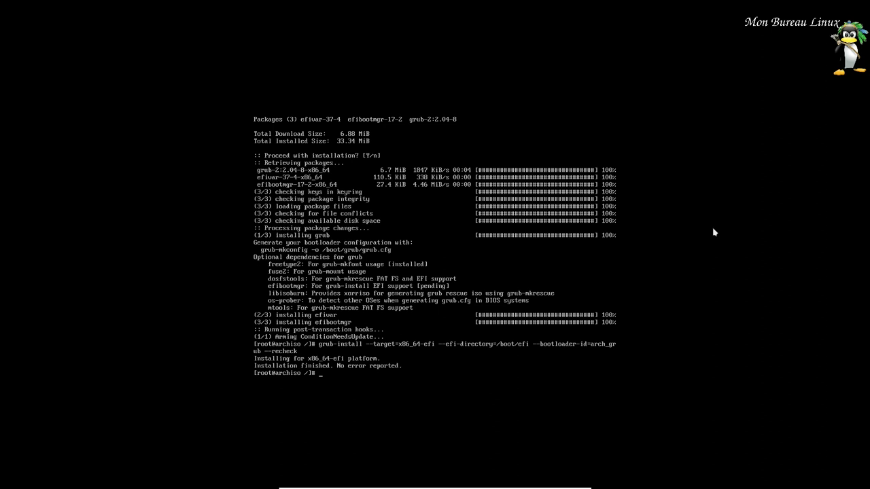
Run grub-mkconfig -o /boot/grub/grub.cfg to write the GRUB boot configuration
{"action": "type", "text": "b"}
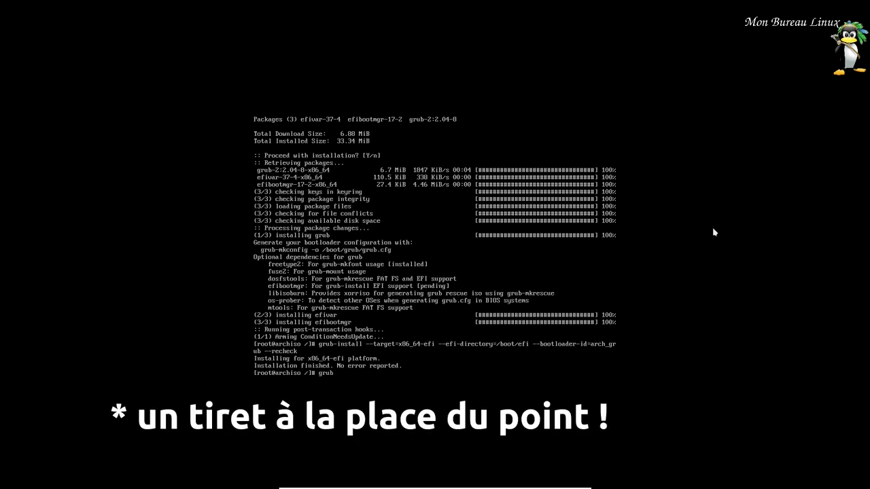
{"action": "type", "text": "-mkconfig"}
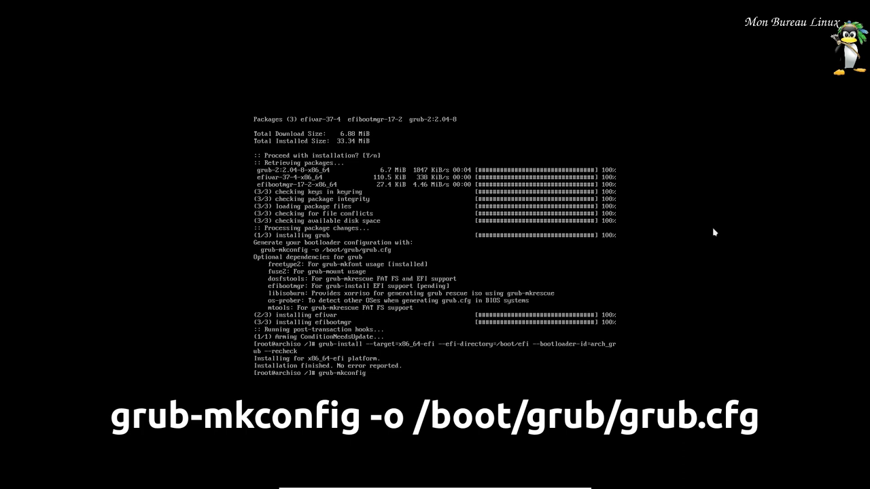
{"action": "type", "text": "/boot"}
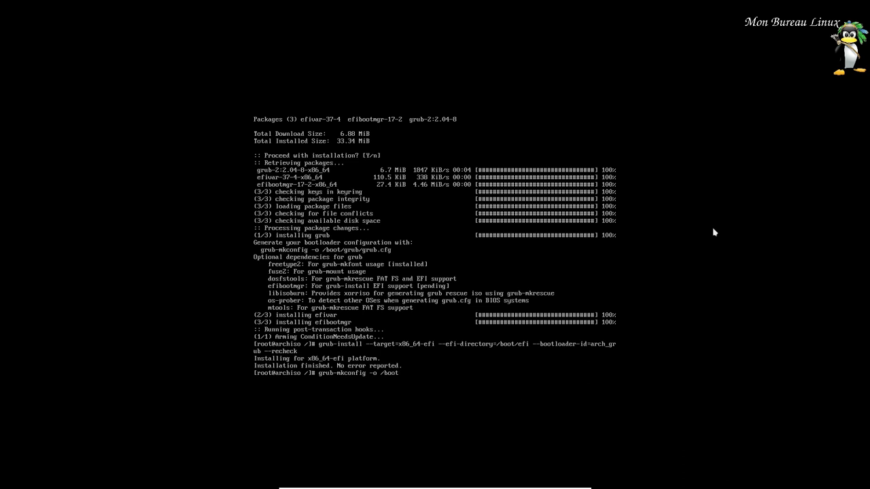
{"action": "type", "text": "/grub/"}
{"action": "type", "text": "gru"}
{"action": "type", "text": "b.cfg"}
{"action": "key", "text": "Return"}
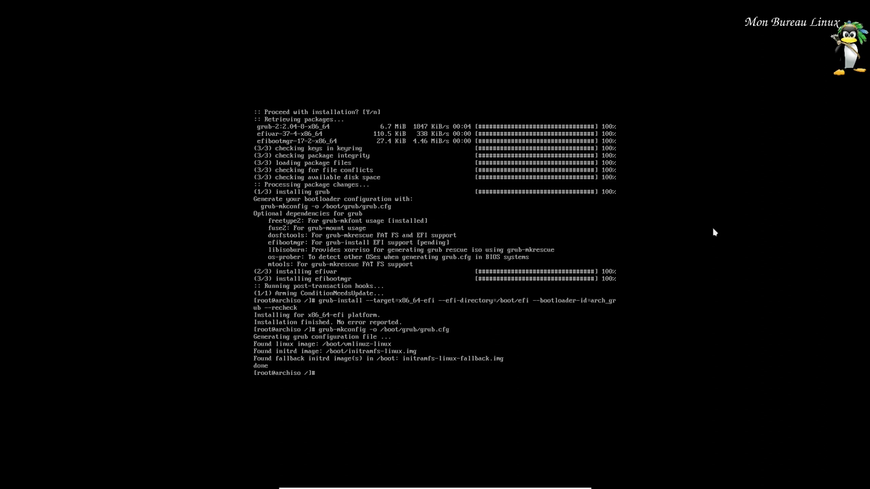
Exit the chroot, run umount -R /mnt, then poweroff the virtual machine
{"action": "type", "text": "exit"}
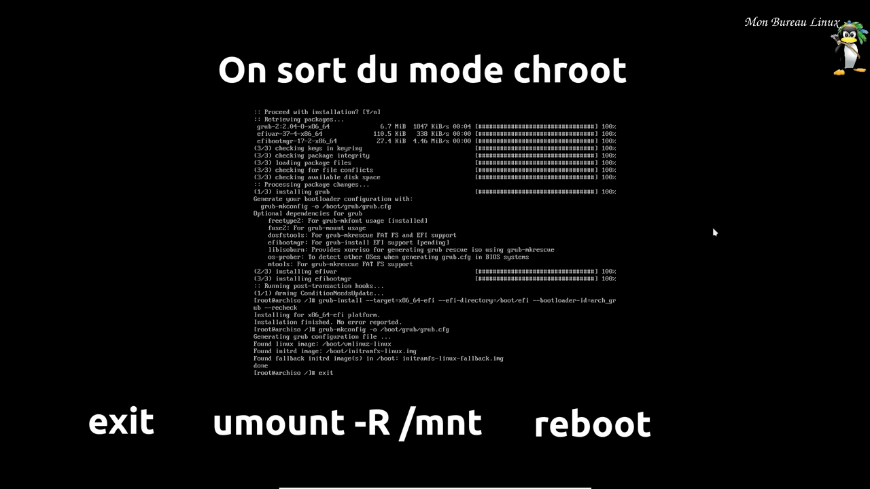
{"action": "key", "text": "Return"}
{"action": "type", "text": "umount"}
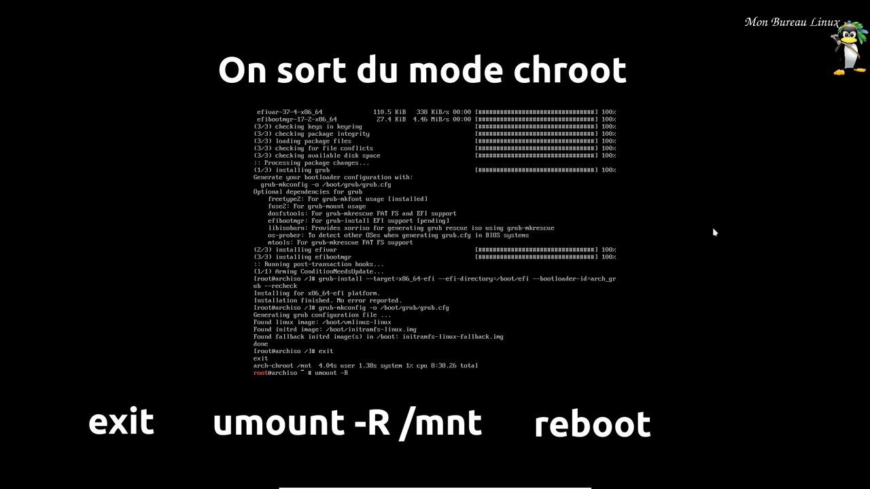
{"action": "type", "text": "-R /mnt"}
{"action": "key", "text": "Return"}
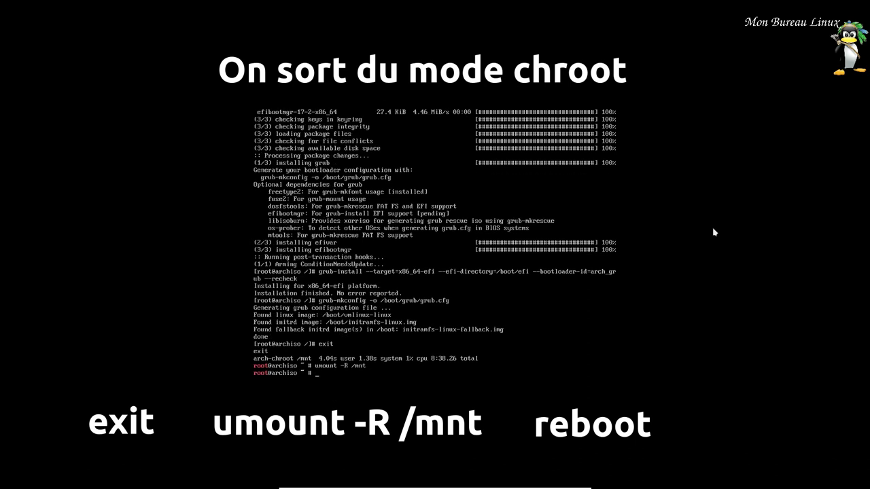
{"action": "type", "text": "poweroff"}
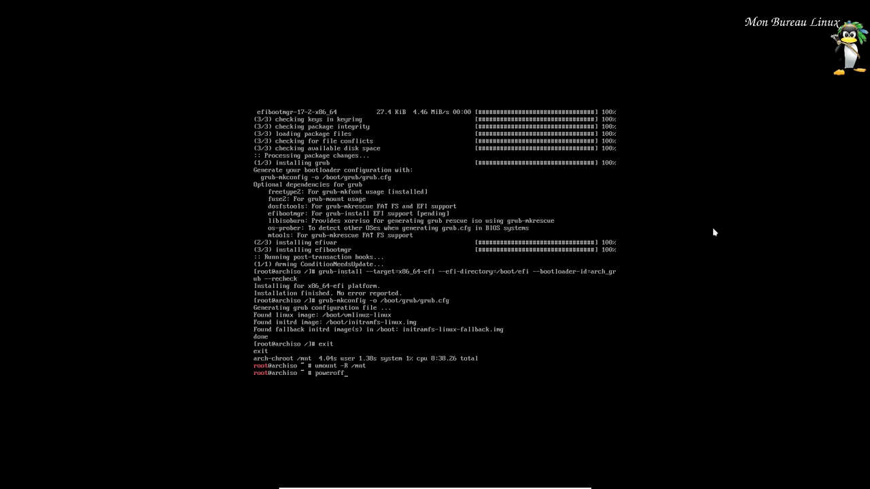
{"action": "key", "text": "Return"}
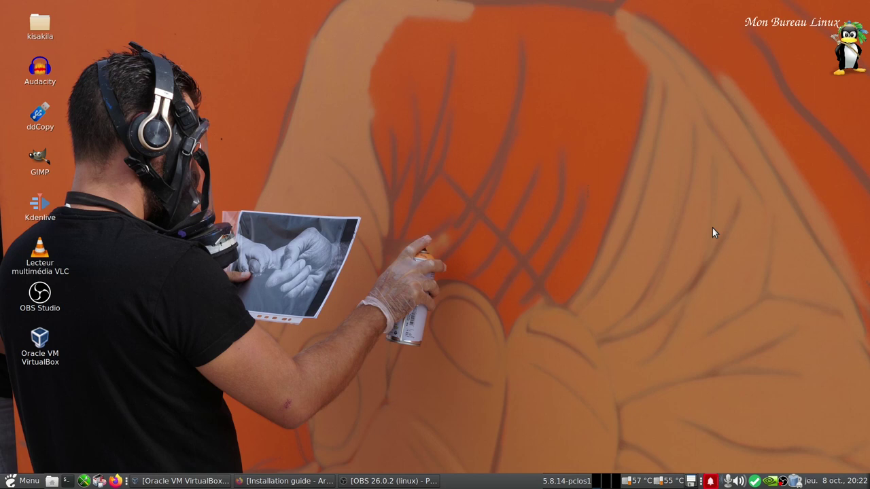
Make a full clone of the Arch Linux VM under the default clone name
{"action": "left_click", "coordinate": [178, 480]}
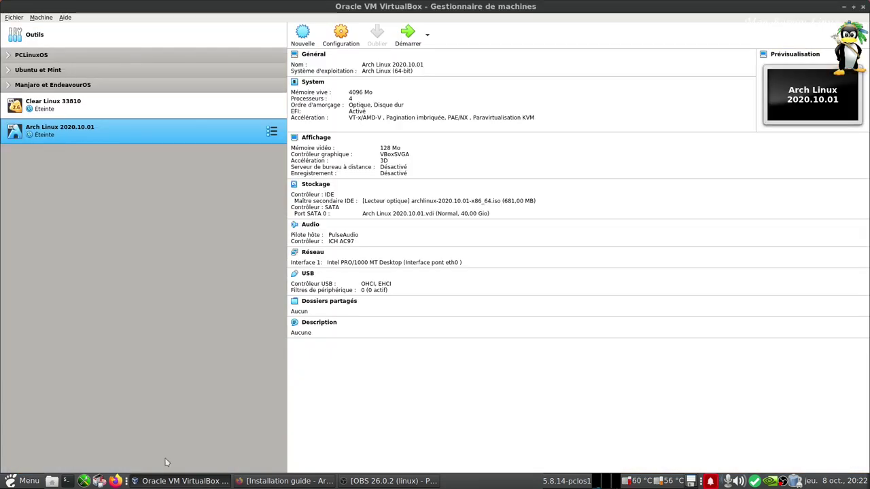
{"action": "right_click", "coordinate": [64, 134]}
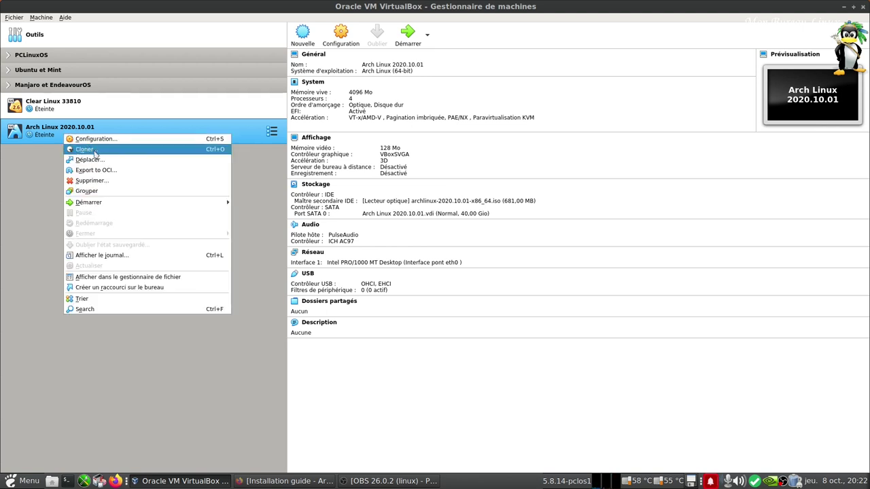
{"action": "left_click", "coordinate": [95, 151]}
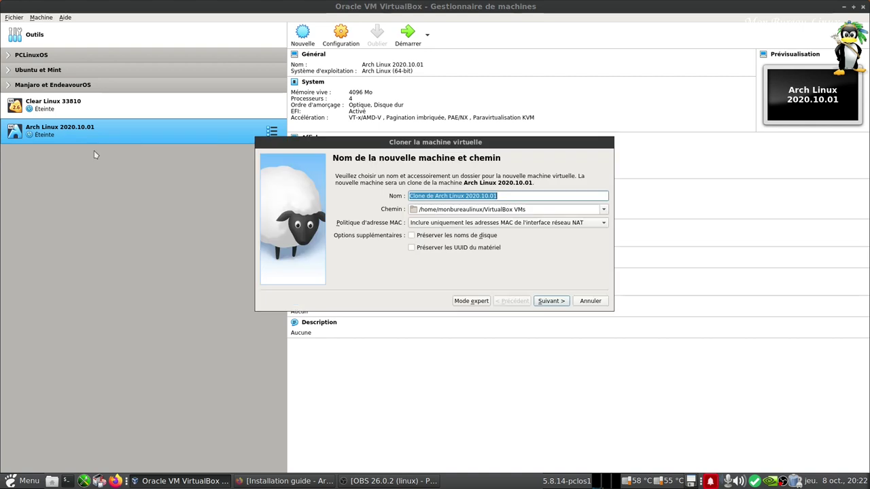
{"action": "left_click", "coordinate": [551, 303]}
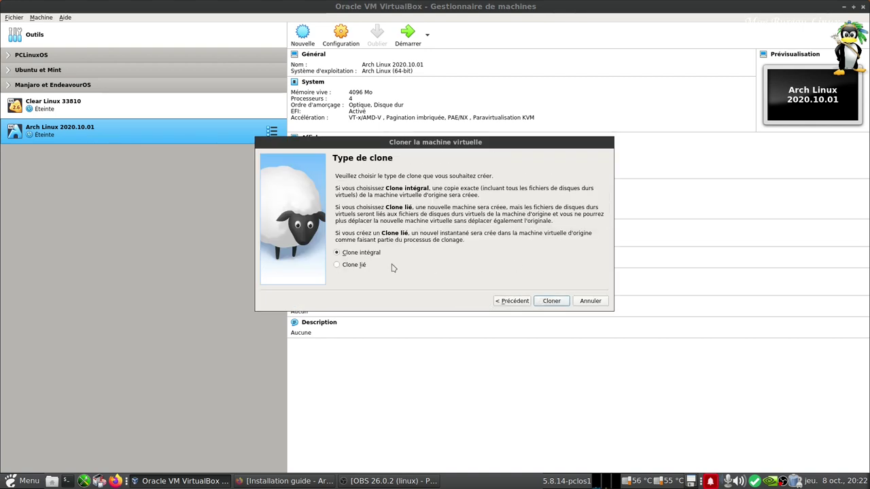
{"action": "left_click", "coordinate": [552, 303]}
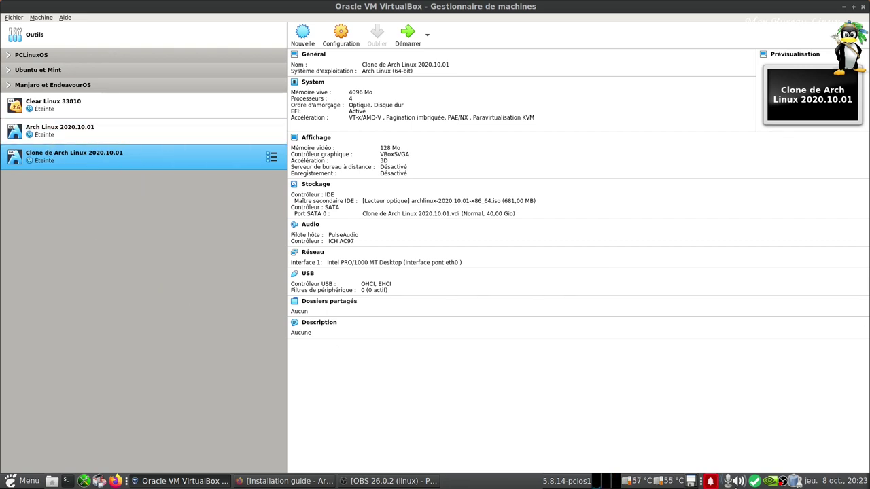
Dismiss the update details and start Clone de Arch Linux 2020.10.01
{"action": "left_click", "coordinate": [712, 482]}
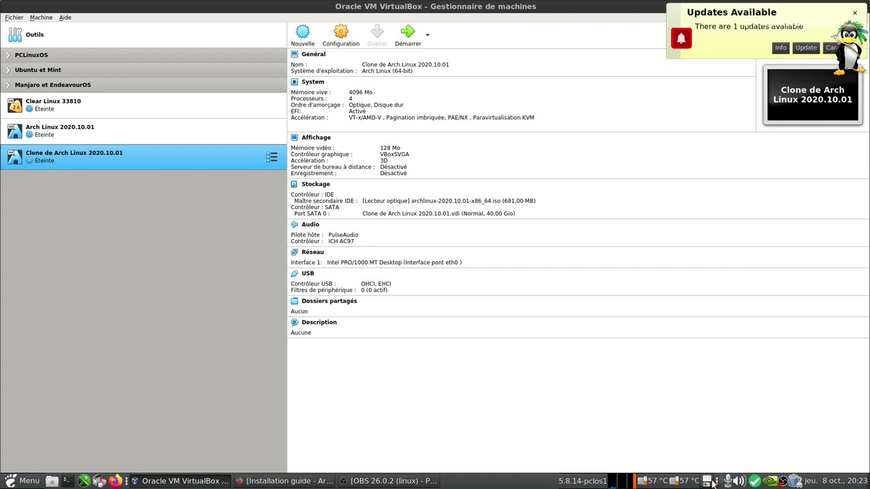
{"action": "left_click", "coordinate": [781, 46]}
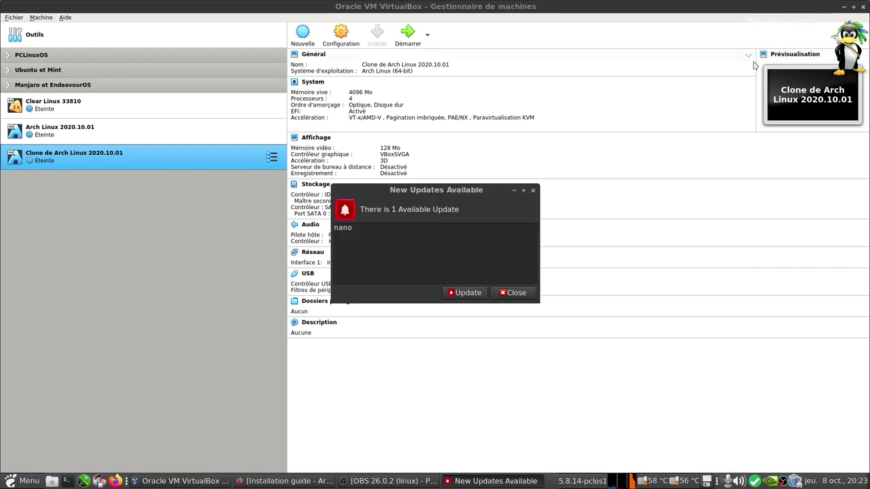
{"action": "left_click", "coordinate": [514, 293]}
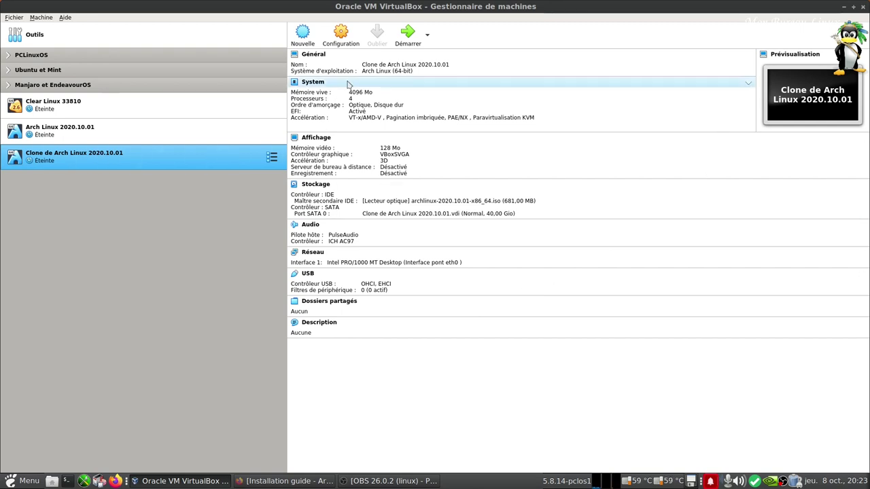
{"action": "left_click", "coordinate": [407, 36]}
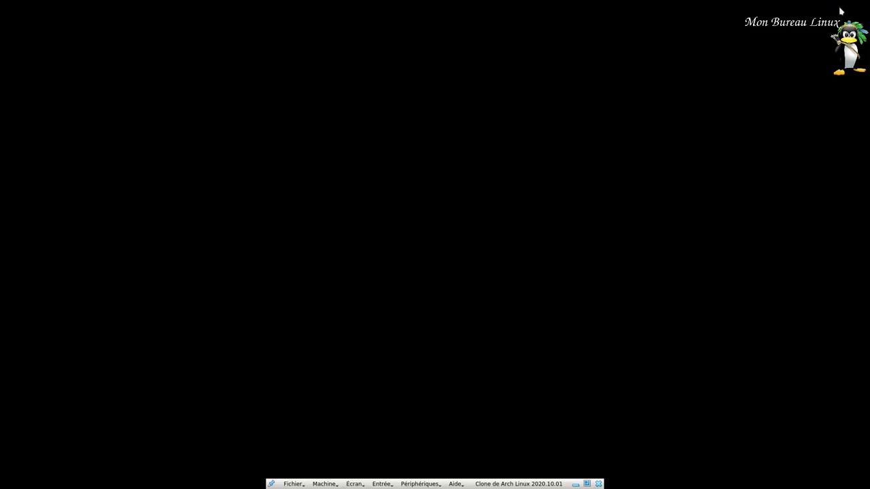
Boot the default GRUB entry and log in as root
{"action": "key", "text": "Return"}
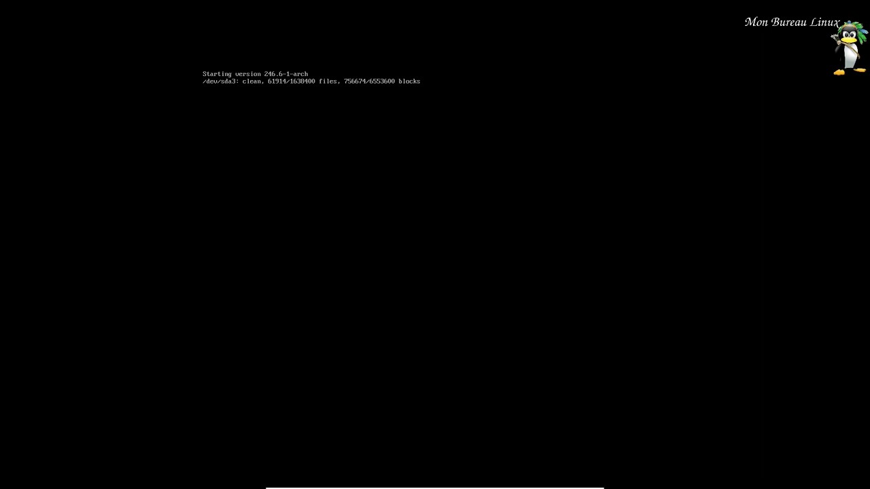
{"action": "type", "text": "root"}
{"action": "key", "text": "Return"}
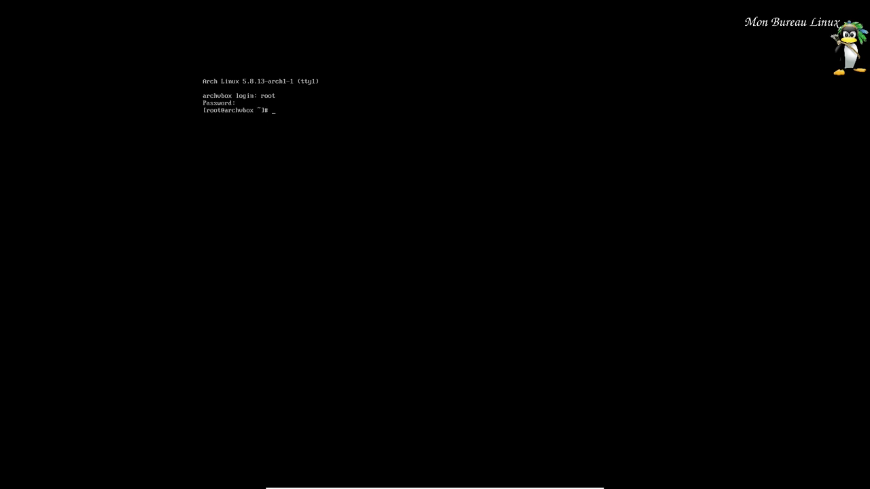
Ping archlinux.fr, which fails with a temporary name-resolution error
{"action": "type", "text": "ping"}
{"action": "type", "text": "archlinux.fr"}
{"action": "key", "text": "Return"}
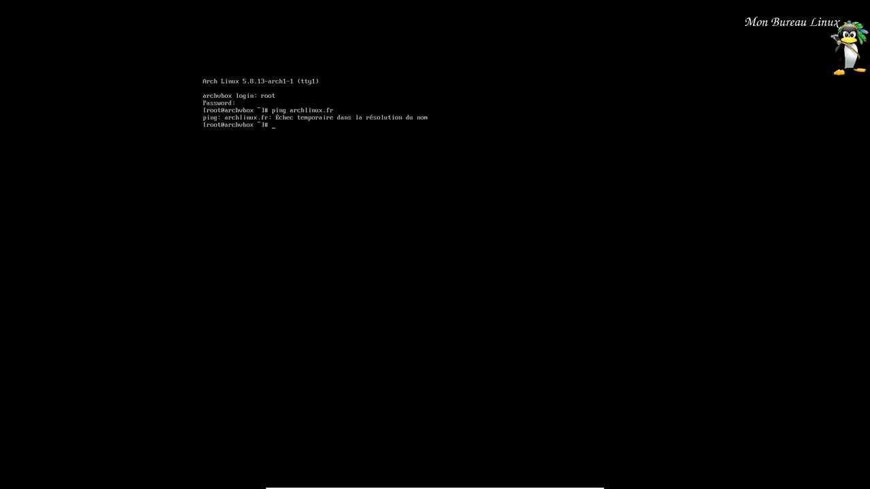
Start the NetworkManager service, correcting the mistyped service name
{"action": "type", "text": "systemctl start"}
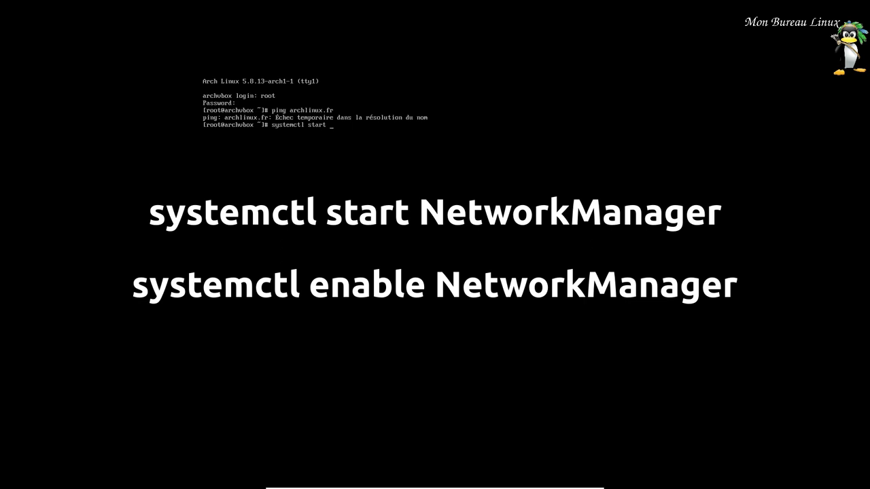
{"action": "type", "text": "N"}
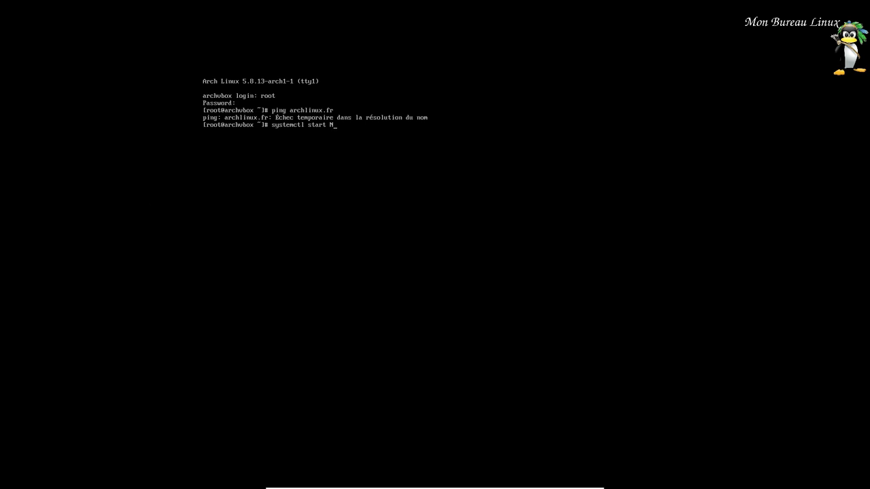
{"action": "type", "text": "ertworkManager"}
{"action": "key", "text": "Return"}
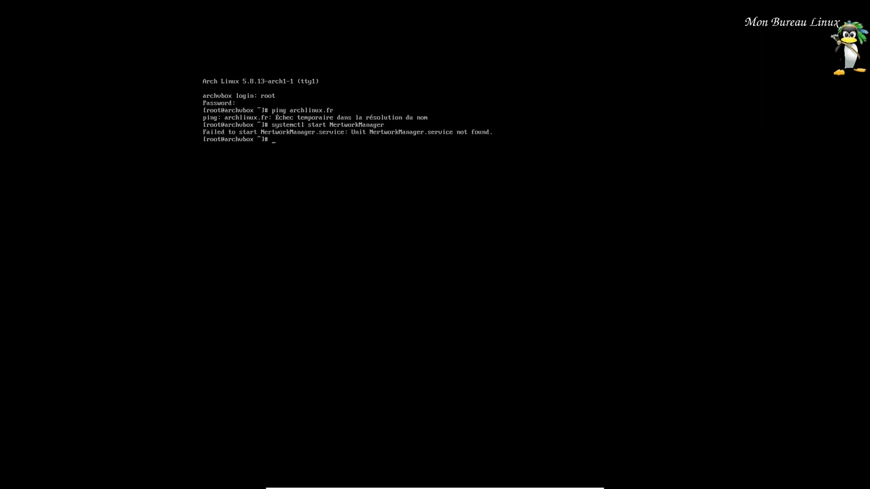
{"action": "key", "text": "Up"}
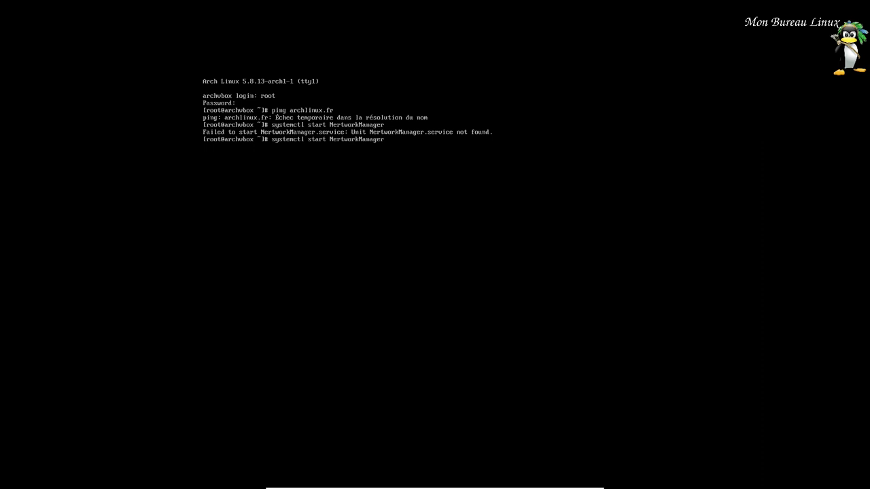
{"action": "key", "text": "Delete"}
{"action": "key", "text": "Return"}
Enable NetworkManager to start at every boot
{"action": "key", "text": "Up"}
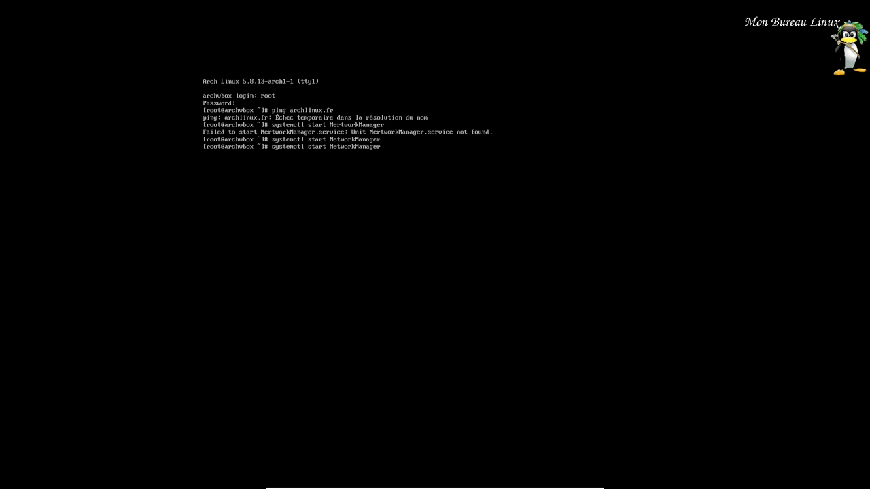
{"action": "key", "text": "Delete"}
{"action": "key", "text": "Delete"}
{"action": "key", "text": "Delete"}
{"action": "key", "text": "Delete"}
{"action": "key", "text": "Delete"}
{"action": "type", "text": "enable"}
{"action": "key", "text": "Return"}
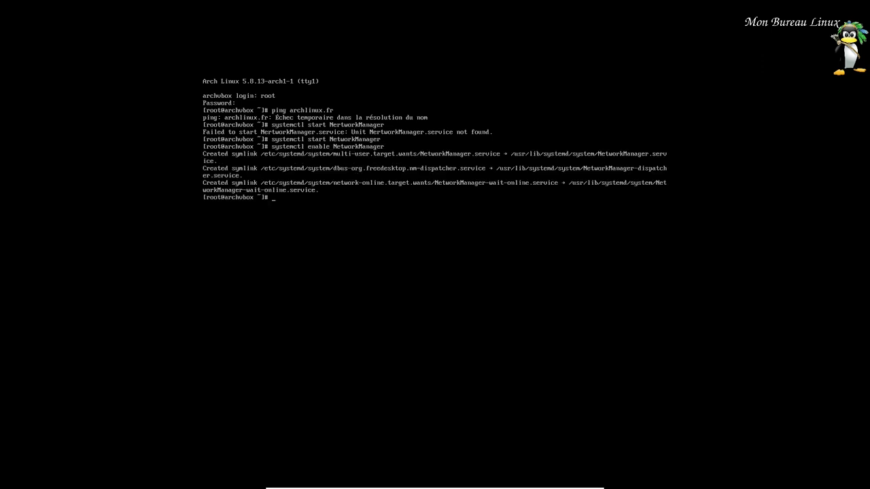
Ping archlinux.org successfully, stop it after two replies, and clear the screen
{"action": "key", "text": "Up"}
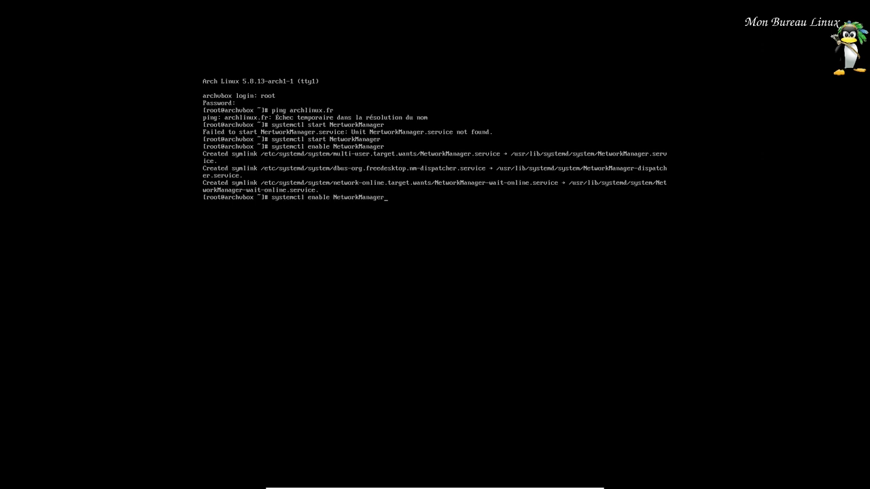
{"action": "key", "text": "Up"}
{"action": "key", "text": "Up"}
{"action": "key", "text": "Up"}
{"action": "key", "text": "BackSpace"}
{"action": "key", "text": "BackSpace"}
{"action": "type", "text": "org"}
{"action": "key", "text": "Return"}
{"action": "key", "text": "ctrl+c"}
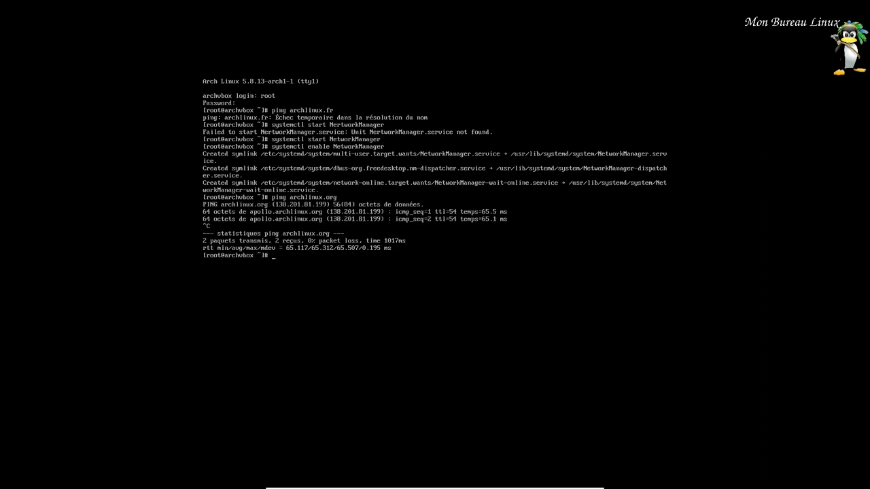
{"action": "key", "text": "ctrl+l"}
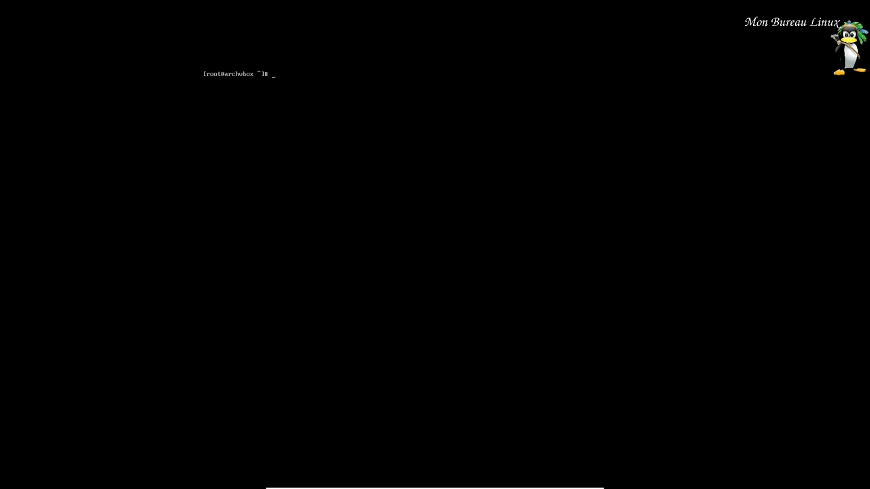
Run useradd -m -g users -G wheel -s /bin/bash for the new username
{"action": "type", "text": "useradd -m -g"}
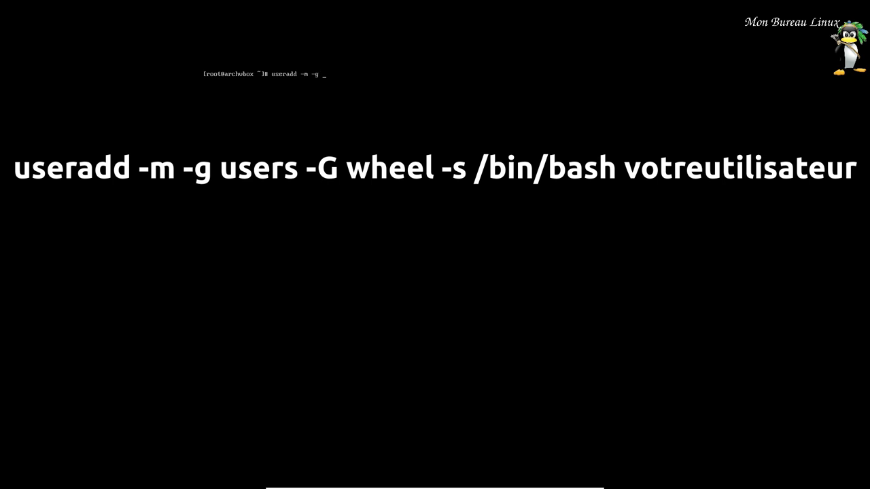
{"action": "type", "text": " users -G wheel -s /bin/bash monbureaulinux"}
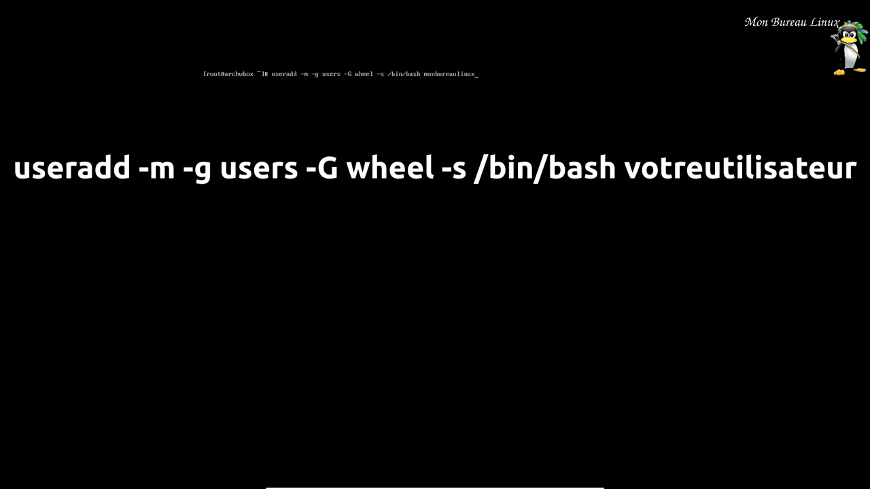
{"action": "key", "text": "Return"}
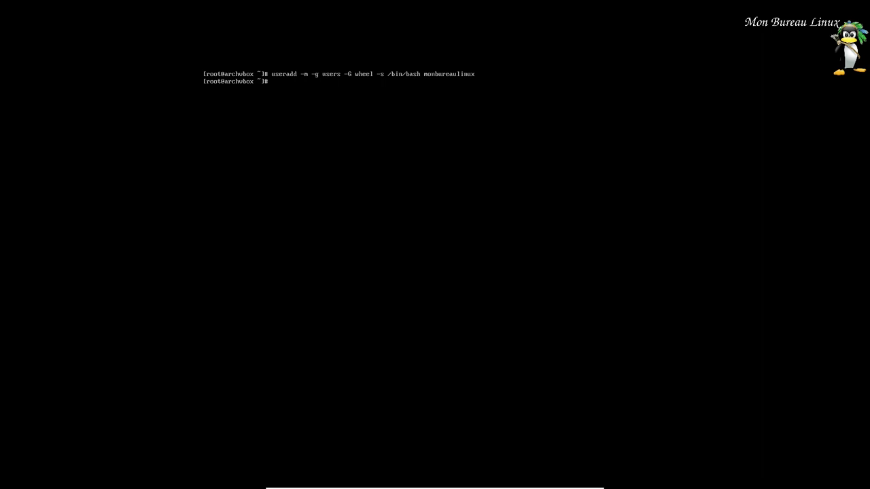
Set the new user's password with passwd, then begin the pacman -S xorg command
{"action": "type", "text": "passwd monbureaulinux"}
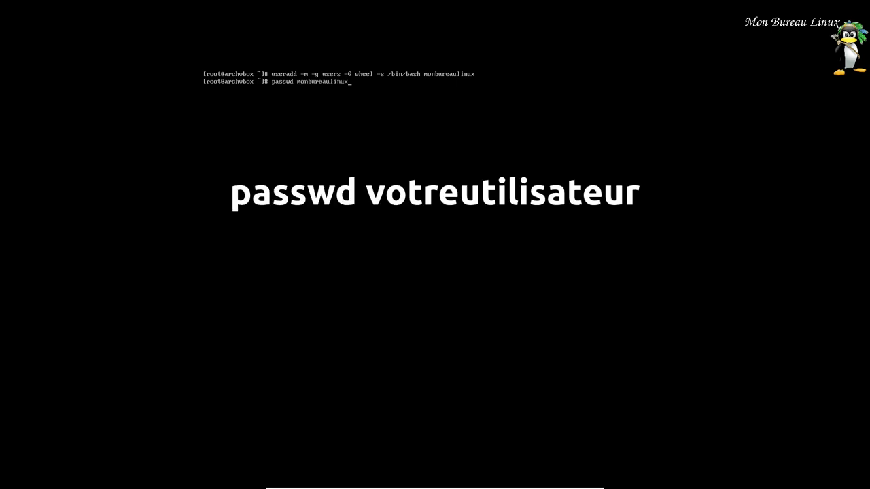
{"action": "key", "text": "Return"}
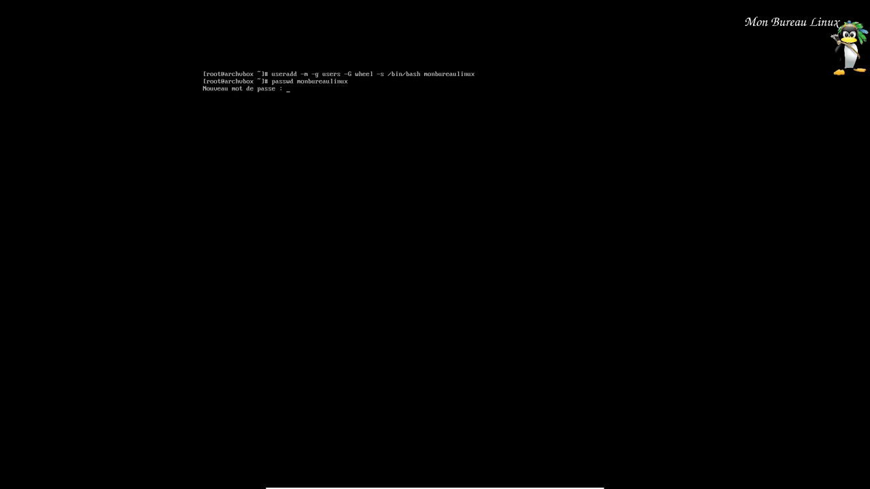
{"action": "key", "text": "Return"}
{"action": "key", "text": "Return"}
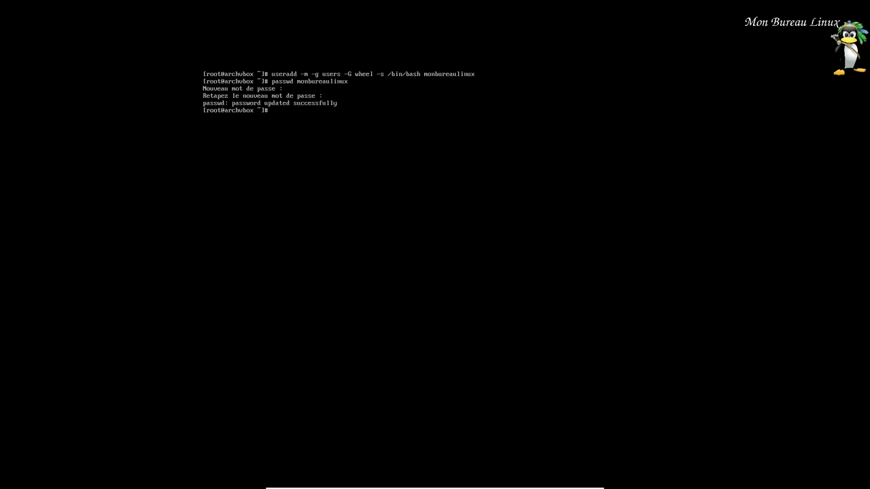
{"action": "type", "text": "pacman -S xorg"}
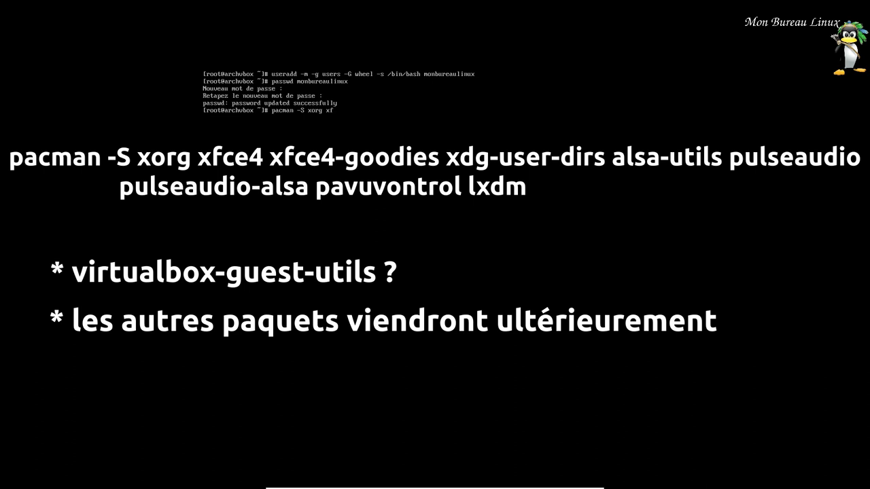
Add xfce4 and xfce4-goodies to the pacman -S xorg command line
{"action": "type", "text": "xfce4"}
{"action": "type", "text": "xfce4-goodies xdg-user"}
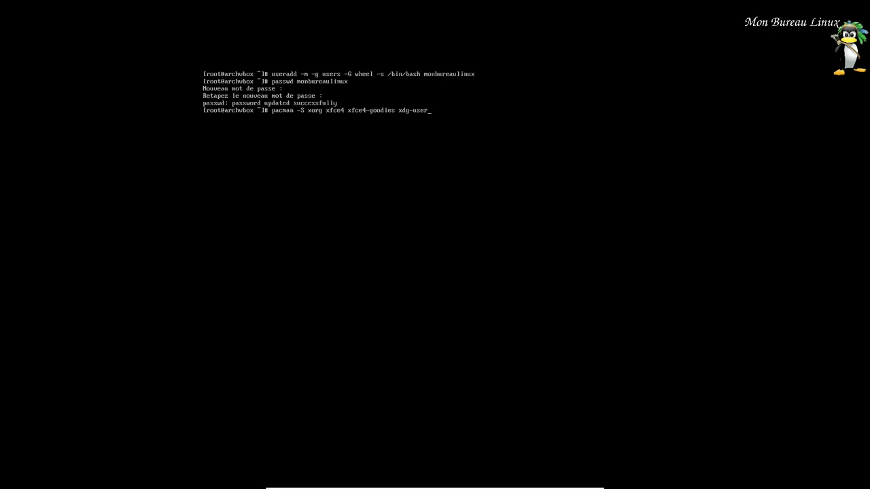
Append xdg-user-dirs, alsa-utils, pulseaudio, pulseaudio-alsa, pavucontrol and lxdm, dropping virtualbox-guest-utils
{"action": "type", "text": "d"}
{"action": "type", "text": "irs alsa-utils pulseaudio pulseaudio"}
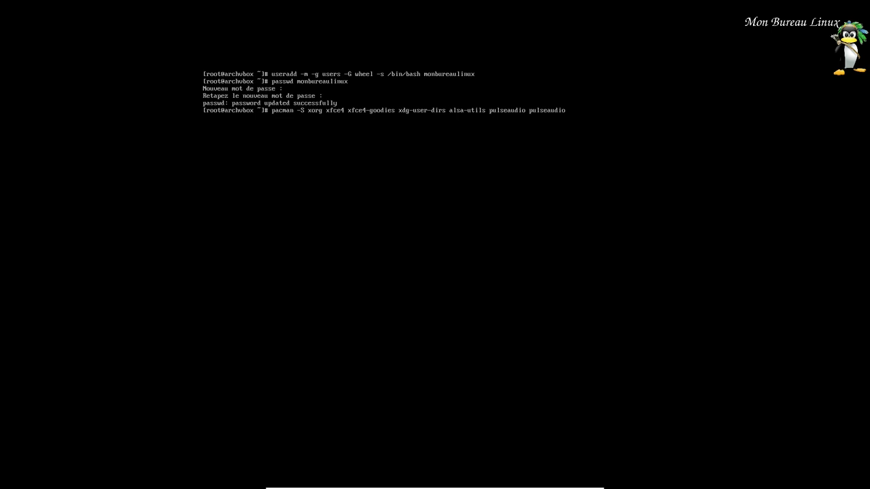
{"action": "type", "text": "-alsa pavucontrol"}
{"action": "type", "text": "xdm virtualbox-guest"}
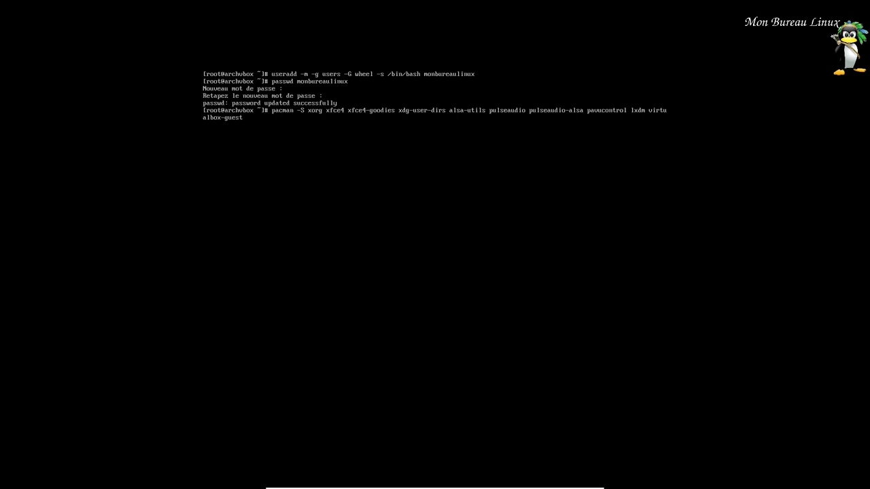
{"action": "type", "text": "-util"}
{"action": "key", "text": "BackSpace"}
{"action": "key", "text": "BackSpace"}
{"action": "key", "text": "BackSpace"}
{"action": "key", "text": "BackSpace"}
{"action": "key", "text": "BackSpace"}
{"action": "key", "text": "BackSpace"}
{"action": "key", "text": "BackSpace"}
{"action": "key", "text": "BackSpace"}
{"action": "key", "text": "BackSpace"}
{"action": "key", "text": "BackSpace"}
{"action": "key", "text": "BackSpace"}
{"action": "key", "text": "BackSpace"}
{"action": "key", "text": "BackSpace"}
{"action": "key", "text": "BackSpace"}
{"action": "key", "text": "BackSpace"}
{"action": "key", "text": "BackSpace"}
{"action": "key", "text": "BackSpace"}
{"action": "key", "text": "BackSpace"}
{"action": "key", "text": "BackSpace"}
{"action": "key", "text": "BackSpace"}
{"action": "key", "text": "BackSpace"}
{"action": "key", "text": "BackSpace"}
Accept all xorg, xfce4 and xfce4-goodies members and the default jack provider
{"action": "key", "text": "Return"}
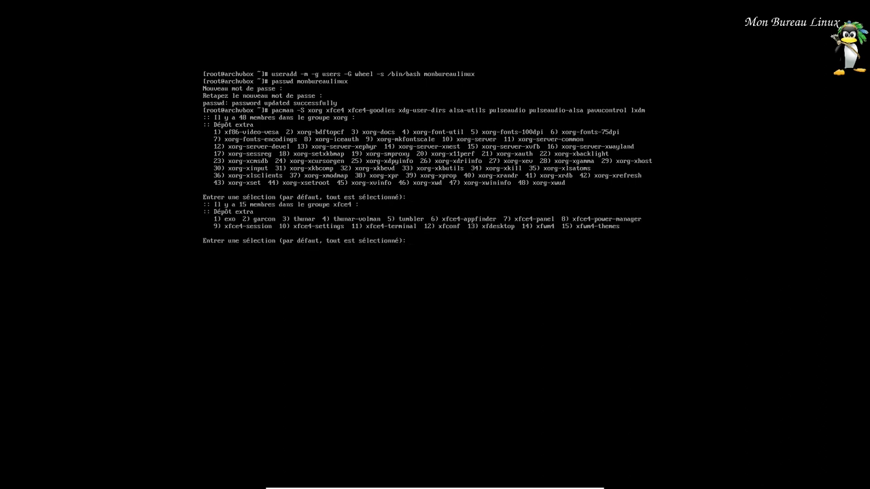
{"action": "key", "text": "Return"}
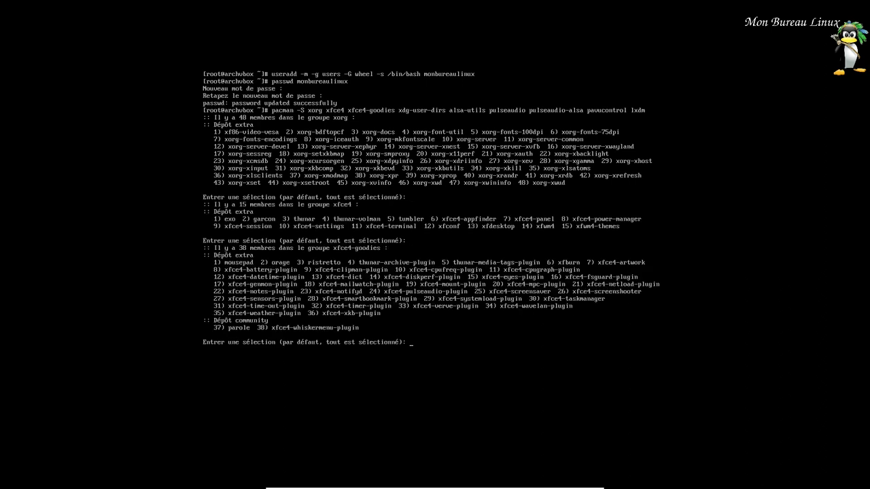
{"action": "key", "text": "Return"}
{"action": "key", "text": "Return"}
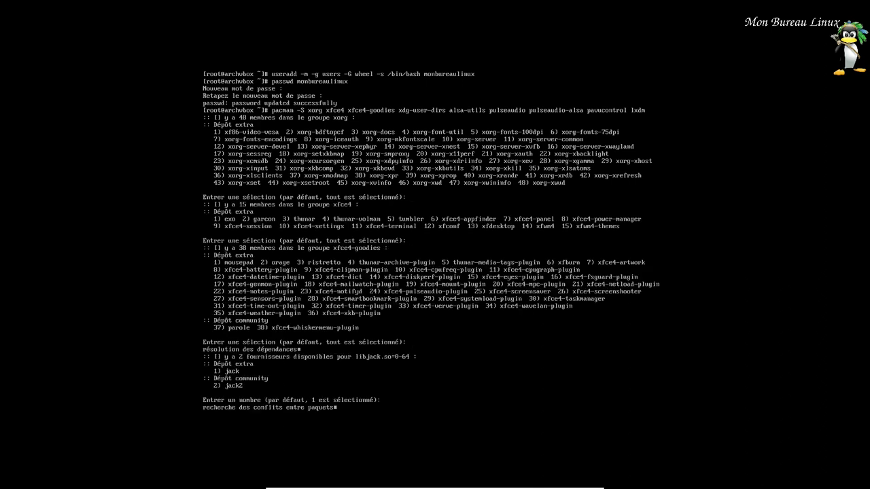
{"action": "key", "text": "Return"}
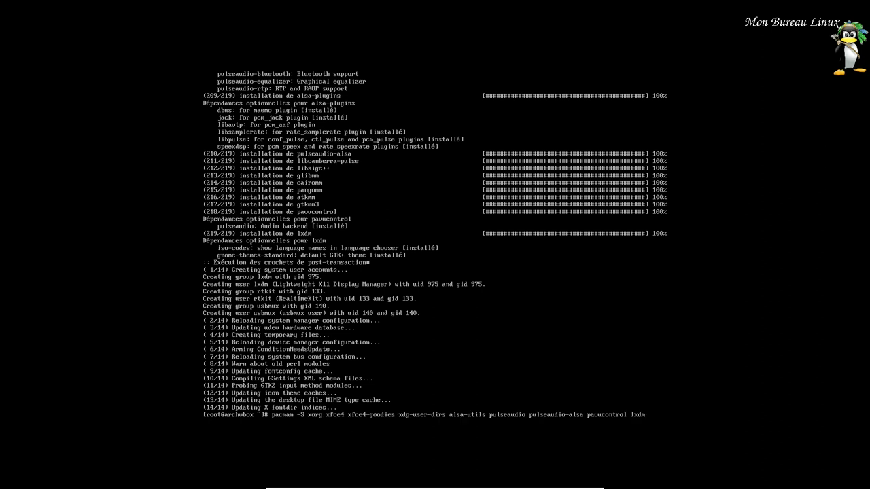
Enable lxdm at boot with 'systemctl enable lxdm', then reboot the machine
{"action": "type", "text": "ping archlinux.org"}
{"action": "key", "text": "ctrl+u"}
{"action": "type", "text": "systemctl enable NetworkManager"}
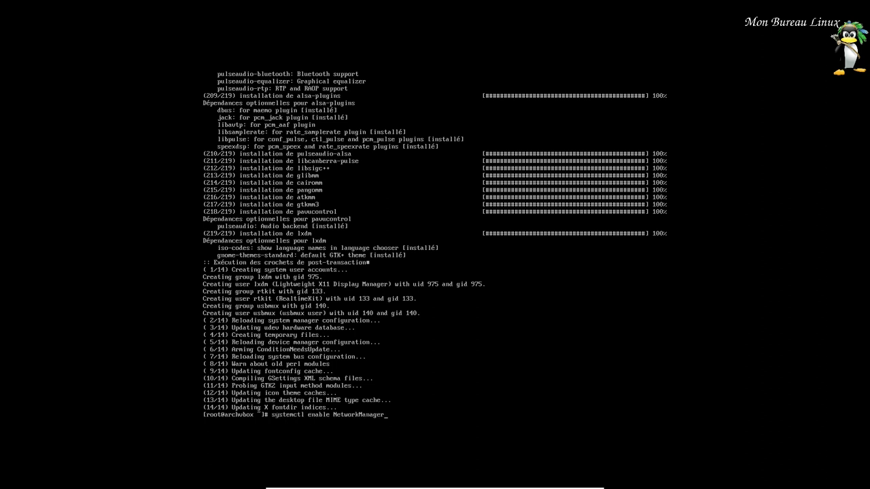
{"action": "key", "text": "BackSpace"}
{"action": "key", "text": "BackSpace"}
{"action": "key", "text": "BackSpace"}
{"action": "key", "text": "BackSpace"}
{"action": "key", "text": "BackSpace"}
{"action": "key", "text": "BackSpace"}
{"action": "key", "text": "BackSpace"}
{"action": "key", "text": "BackSpace"}
{"action": "key", "text": "BackSpace"}
{"action": "key", "text": "BackSpace"}
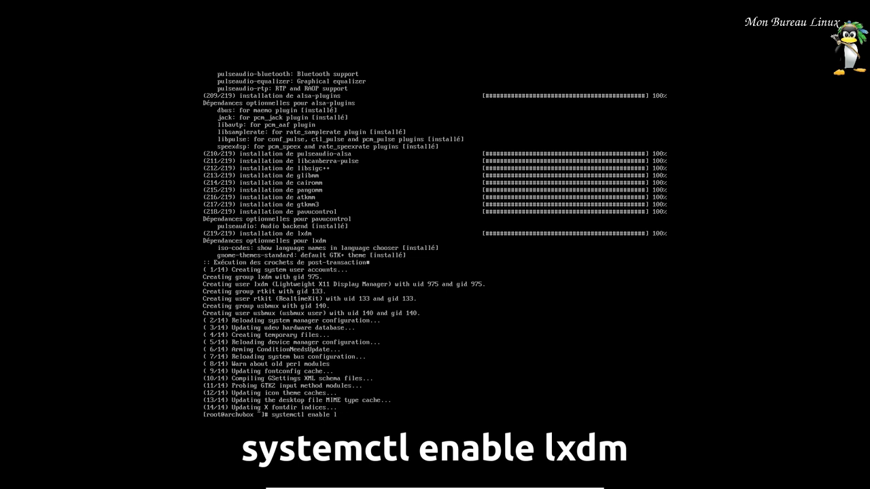
{"action": "type", "text": "lxdm"}
{"action": "key", "text": "Return"}
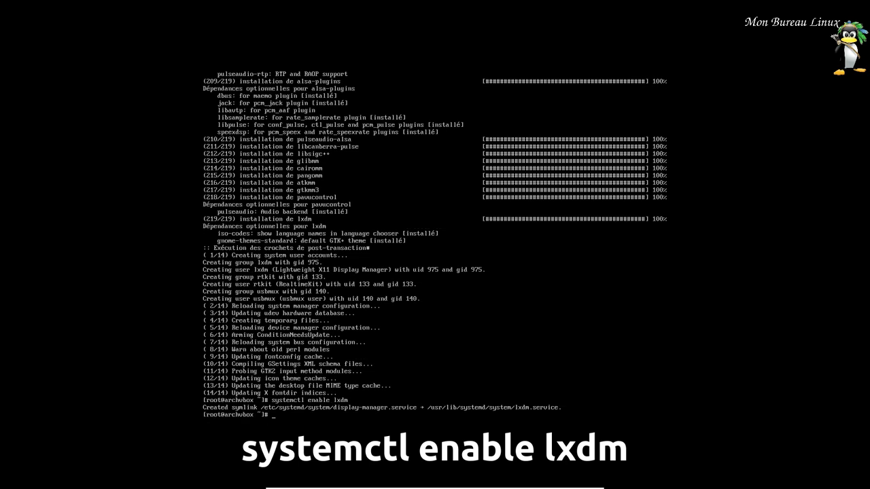
{"action": "type", "text": "reboot"}
{"action": "key", "text": "Return"}
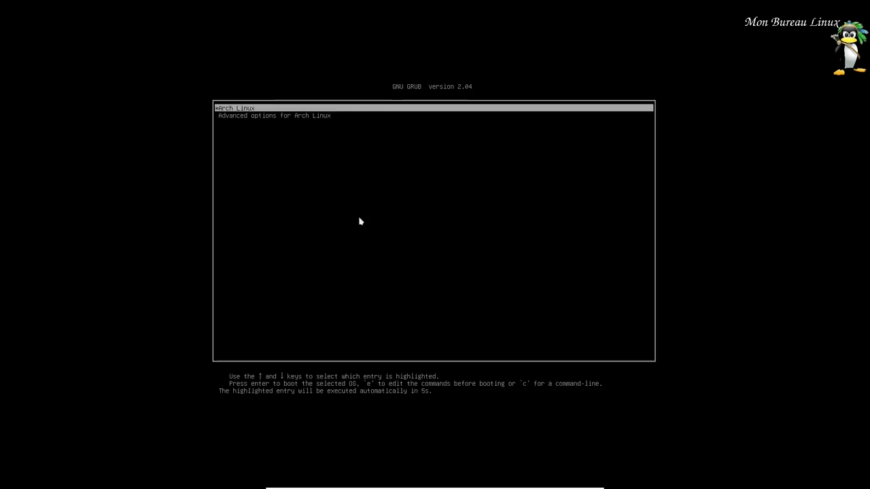
Boot Arch Linux from the GRUB menu and log the user in at LXDM
{"action": "key", "text": "Return"}
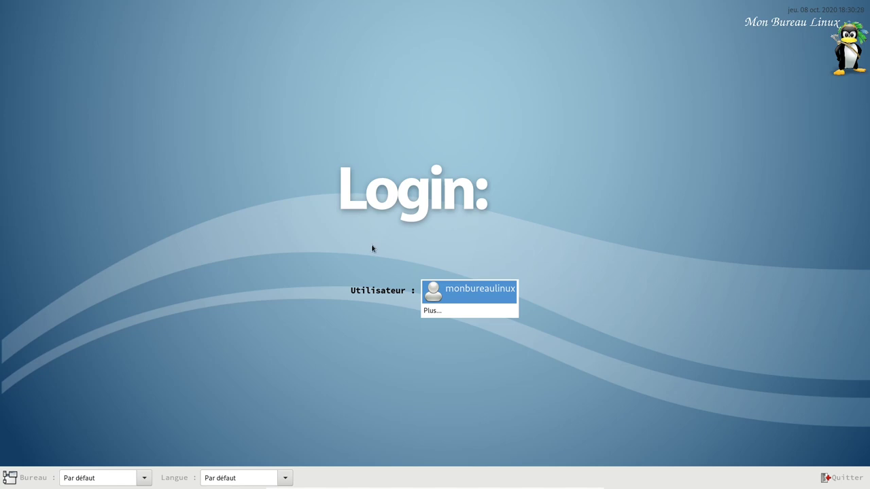
{"action": "left_click", "coordinate": [470, 292]}
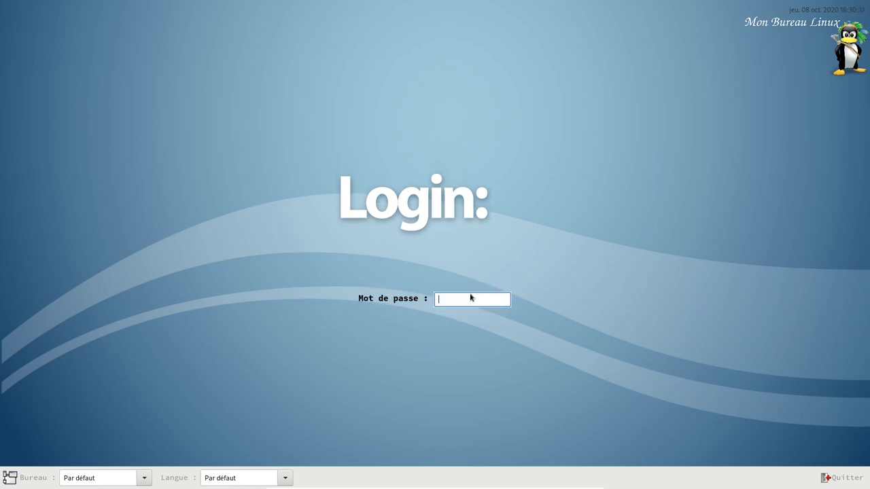
{"action": "type", "text": "••••••••"}
{"action": "key", "text": "Return"}
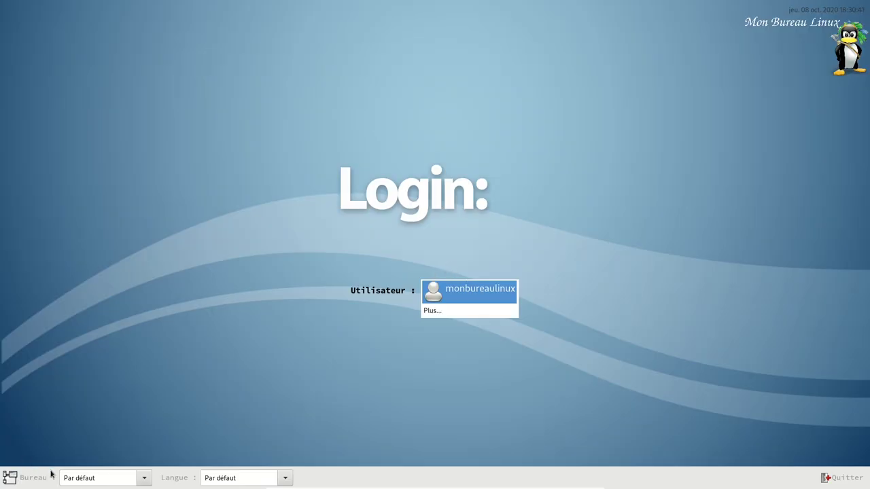
Select 'Session Xfce' and log the user in with their password
{"action": "left_click", "coordinate": [142, 479]}
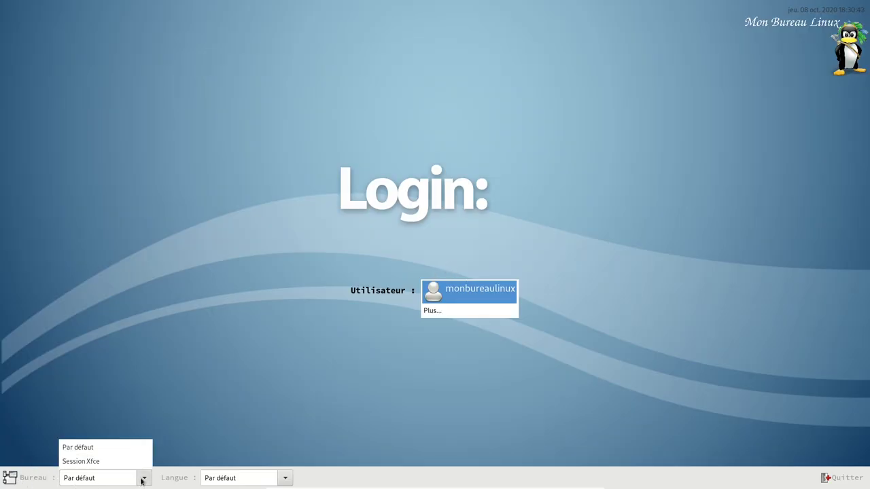
{"action": "left_click", "coordinate": [89, 462]}
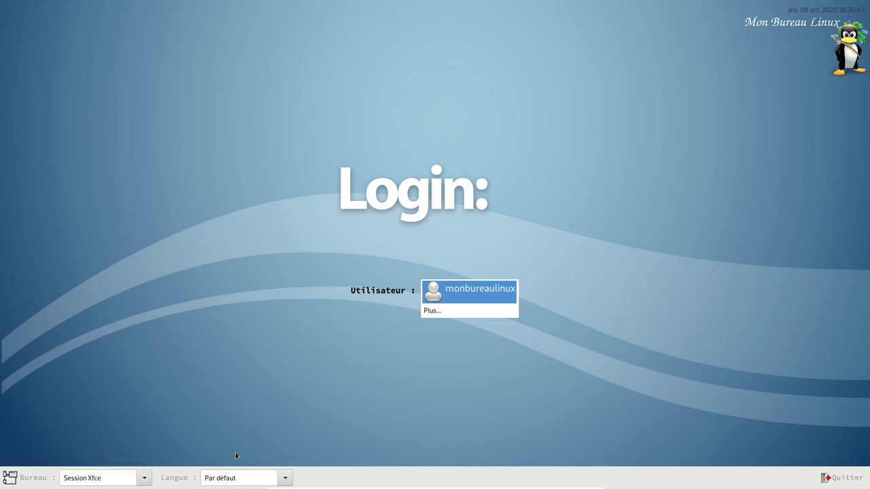
{"action": "left_click", "coordinate": [479, 289]}
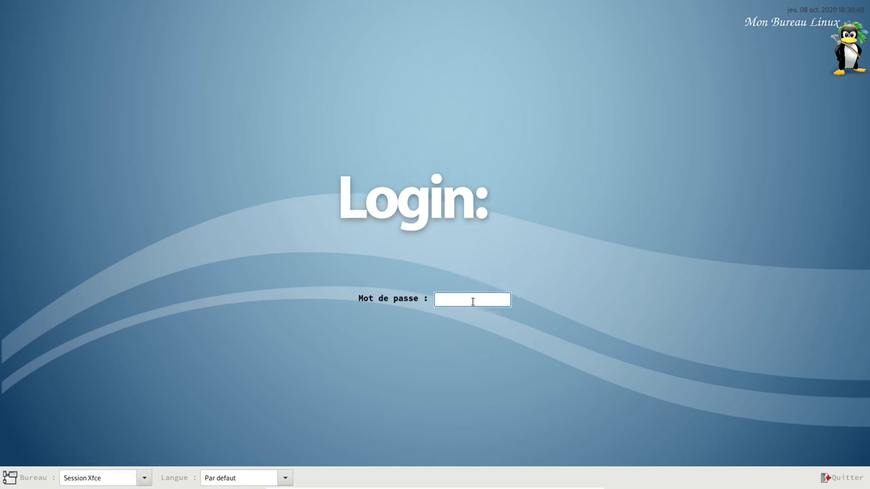
{"action": "key", "text": "Return"}
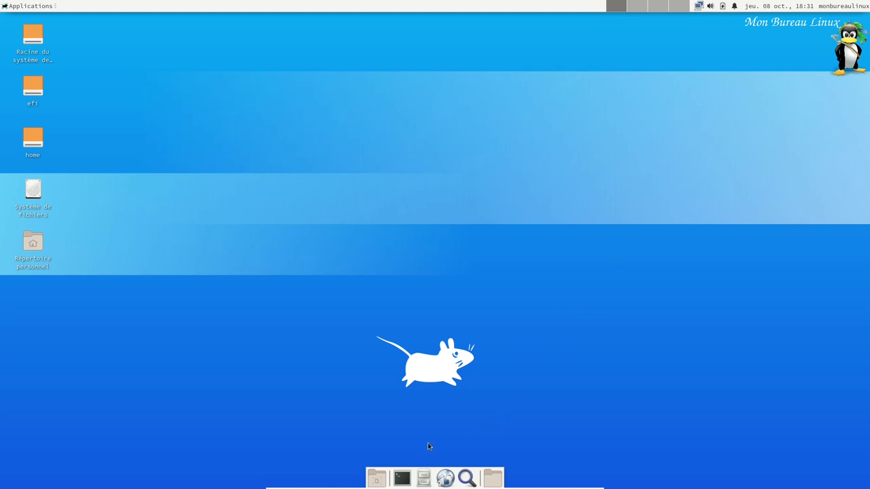
Open and close the file manager, then launch a dock terminal and test-type 'qwert'
{"action": "left_click", "coordinate": [423, 479]}
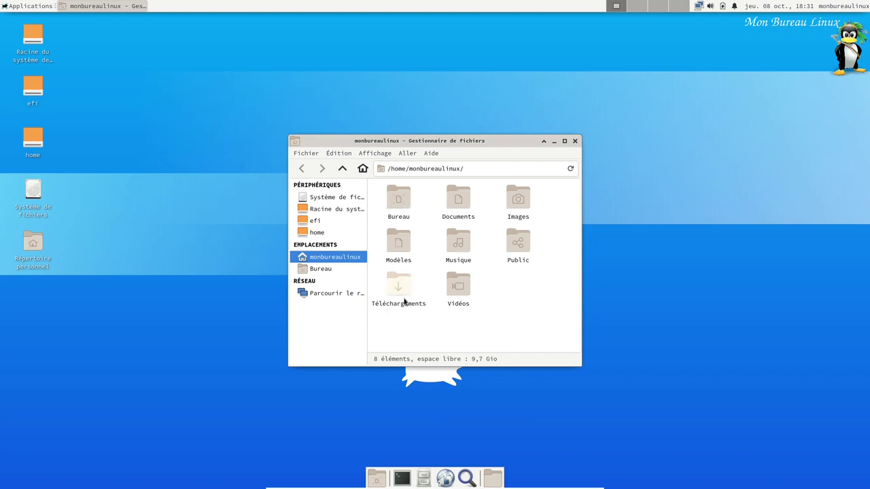
{"action": "left_click", "coordinate": [575, 141]}
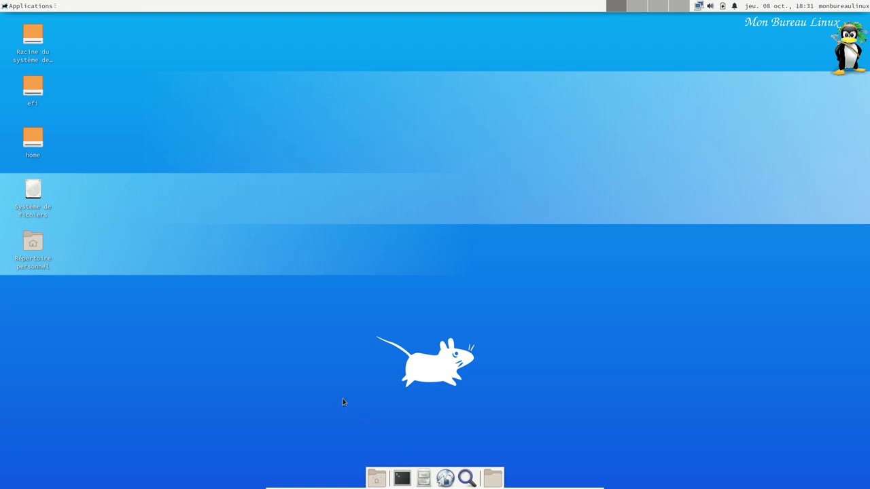
{"action": "left_click", "coordinate": [402, 479]}
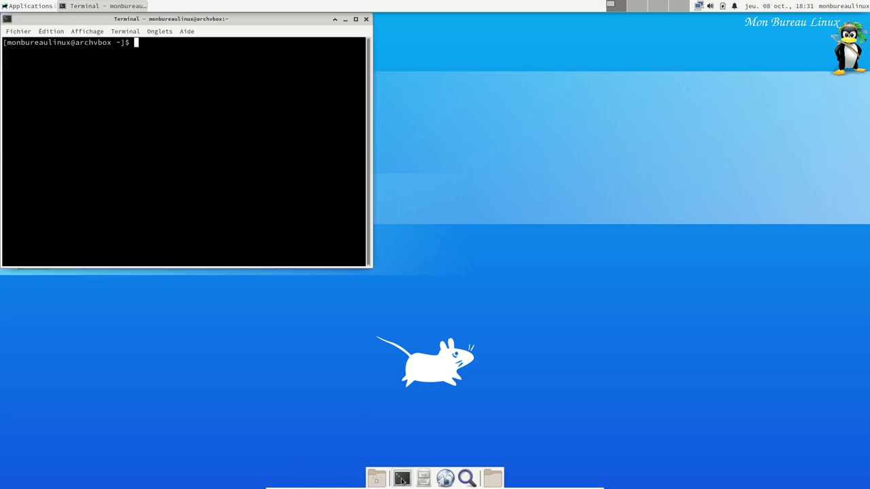
{"action": "type", "text": "qwert"}
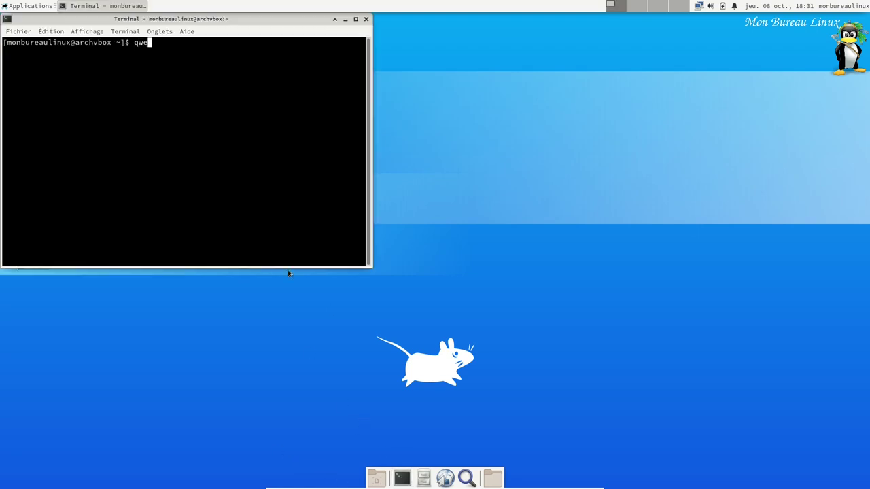
{"action": "key", "text": "BackSpace"}
{"action": "key", "text": "BackSpace"}
{"action": "key", "text": "BackSpace"}
{"action": "key", "text": "BackSpace"}
{"action": "key", "text": "BackSpace"}
Open the Clavier settings on the Disposition tab from the Settings Manager
{"action": "left_click", "coordinate": [27, 6]}
{"action": "mouse_move", "coordinate": [81, 80]}
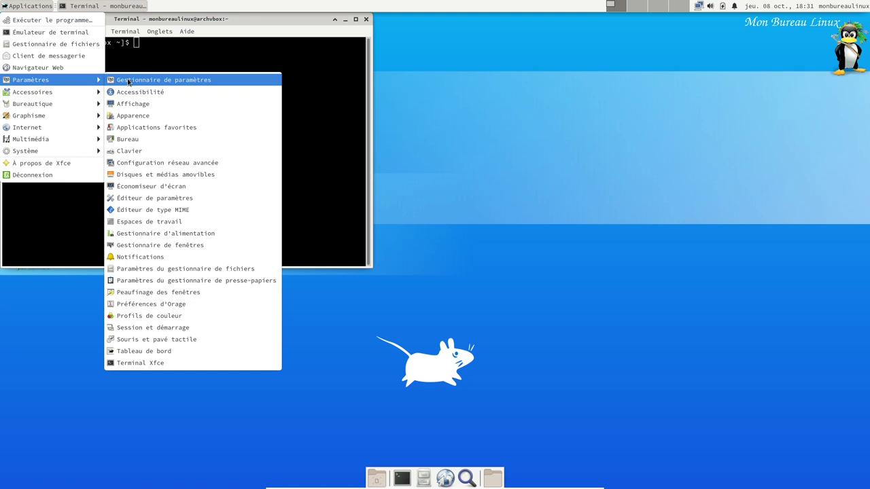
{"action": "left_click", "coordinate": [166, 80]}
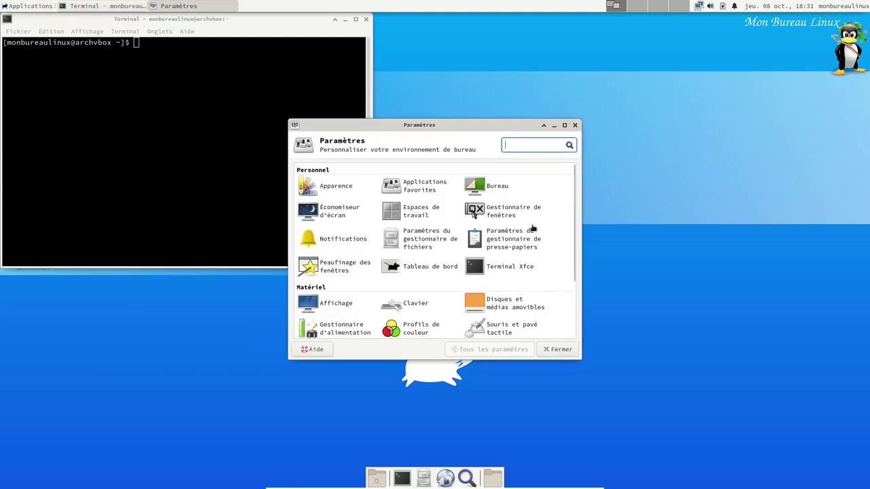
{"action": "scroll", "coordinate": [509, 277], "scroll_direction": "down", "scroll_amount": 2}
{"action": "scroll", "coordinate": [509, 278], "scroll_direction": "down", "scroll_amount": 1}
{"action": "left_click", "coordinate": [413, 231]}
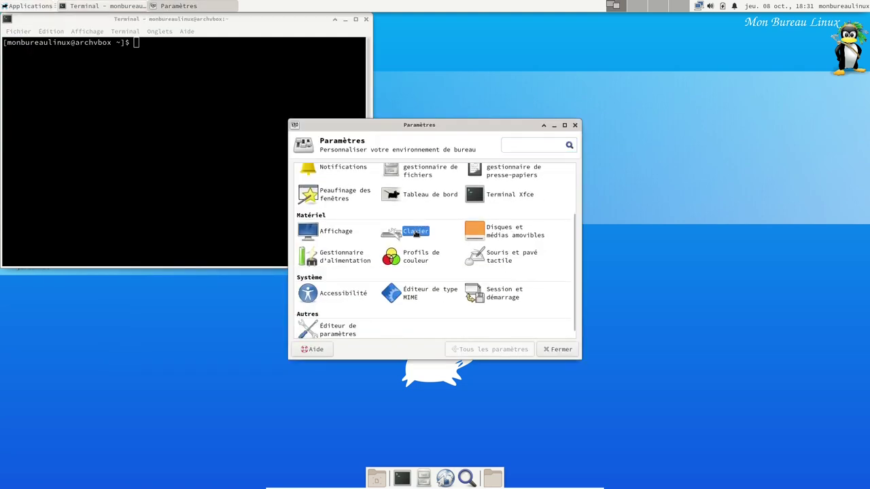
{"action": "left_click", "coordinate": [491, 171]}
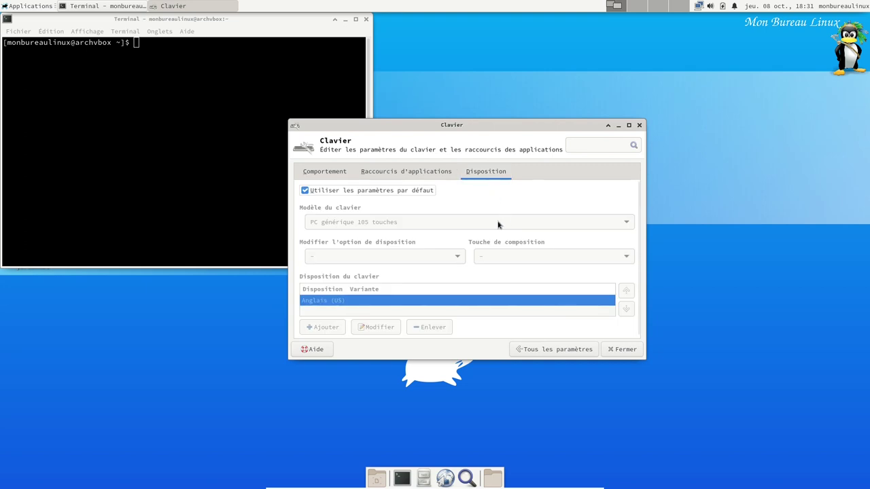
Turn off default layouts, add Français (AZERTY), remove Anglais (US), and close Clavier
{"action": "left_click", "coordinate": [305, 191]}
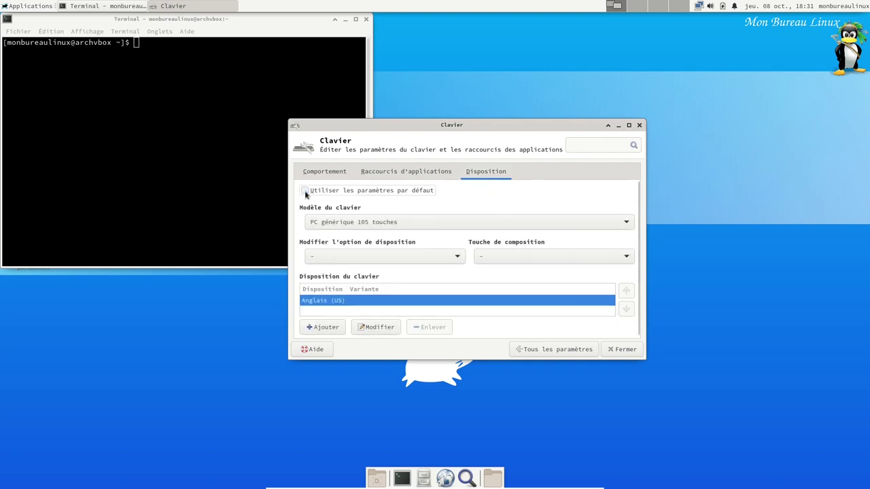
{"action": "left_click", "coordinate": [320, 327]}
{"action": "scroll", "coordinate": [368, 259], "scroll_direction": "down", "scroll_amount": 12}
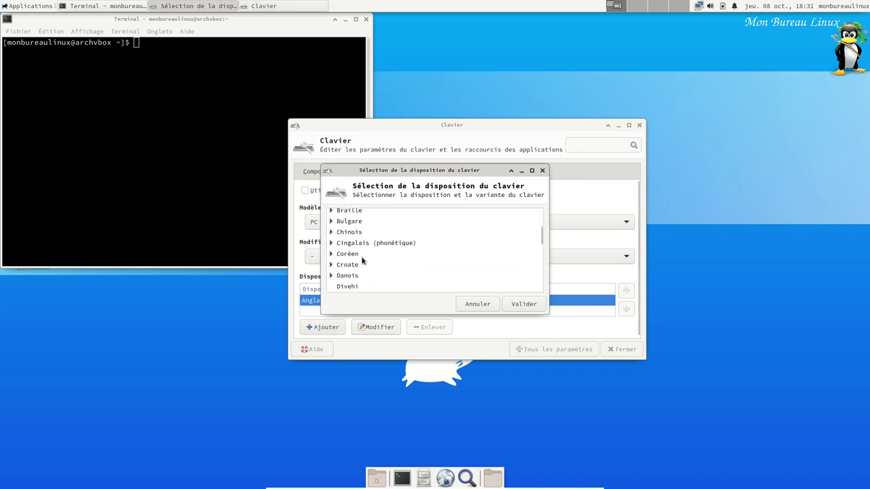
{"action": "left_click", "coordinate": [331, 237]}
{"action": "left_click", "coordinate": [377, 249]}
{"action": "left_click", "coordinate": [524, 304]}
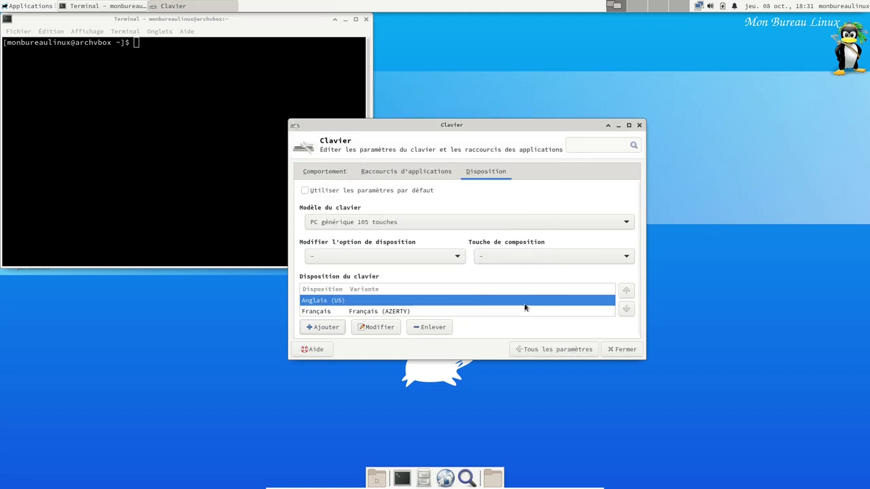
{"action": "left_click", "coordinate": [626, 309]}
{"action": "left_click", "coordinate": [435, 331]}
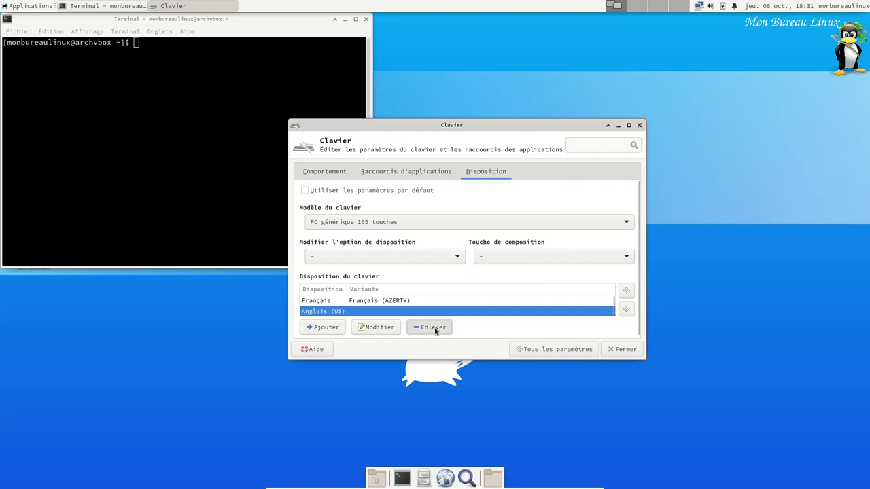
{"action": "left_click", "coordinate": [624, 349]}
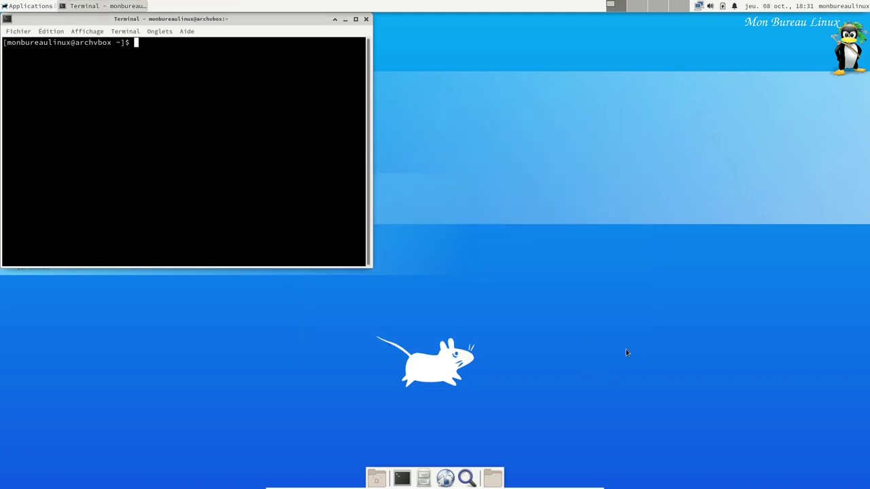
Test-type 'azerty' in the terminal and centre the window on the desktop
{"action": "type", "text": "azerty"}
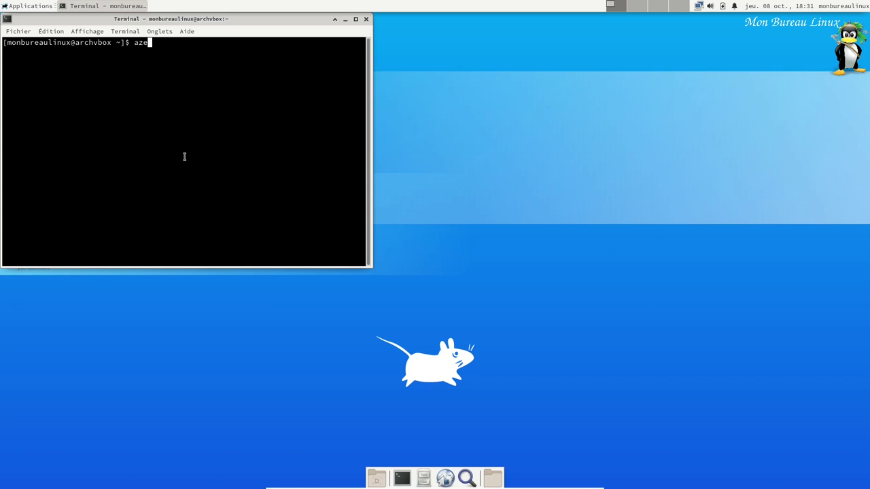
{"action": "key", "text": "BackSpace"}
{"action": "key", "text": "BackSpace"}
{"action": "key", "text": "BackSpace"}
{"action": "key", "text": "BackSpace"}
{"action": "key", "text": "BackSpace"}
{"action": "key", "text": "BackSpace"}
{"action": "left_click_drag", "start_coordinate": [208, 21], "coordinate": [439, 50]}
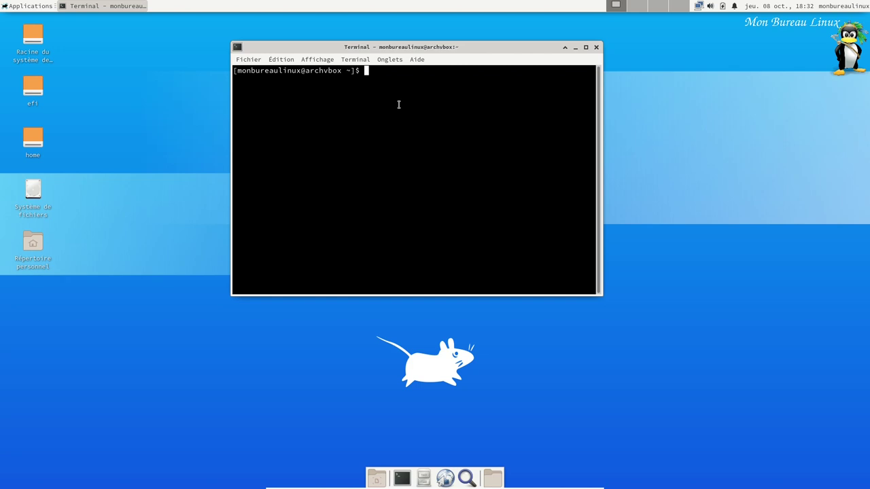
Become root with su and enter 'pacman -Ss neofetch'
{"action": "type", "text": "su"}
{"action": "key", "text": "Return"}
{"action": "key", "text": "Return"}
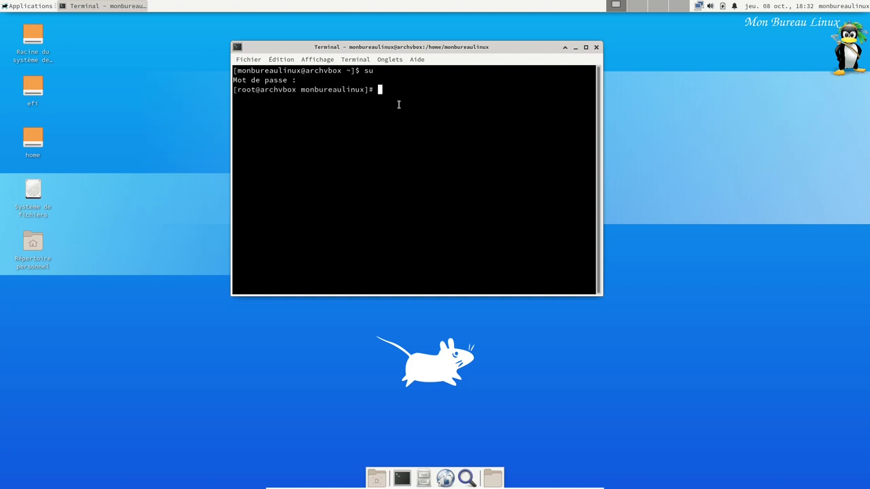
{"action": "type", "text": "pa"}
{"action": "type", "text": "cman "}
{"action": "type", "text": "-"}
{"action": "type", "text": "S"}
{"action": "type", "text": "s "}
{"action": "type", "text": "neofetch"}
Search for neofetch, then install it with 'pacman -S neofetch'
{"action": "key", "text": "Return"}
{"action": "key", "text": "Up"}
{"action": "key", "text": "Left"}
{"action": "key", "text": "Left"}
{"action": "key", "text": "Left"}
{"action": "key", "text": "Left"}
{"action": "key", "text": "Left"}
{"action": "key", "text": "Left"}
{"action": "key", "text": "Left"}
{"action": "key", "text": "Left"}
{"action": "key", "text": "Left"}
{"action": "key", "text": "Left"}
{"action": "key", "text": "Delete"}
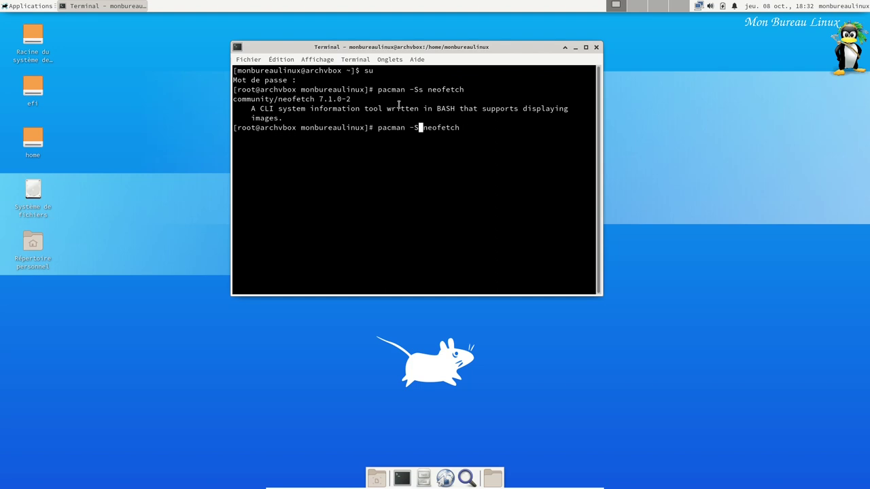
{"action": "key", "text": "Return"}
{"action": "key", "text": "Return"}
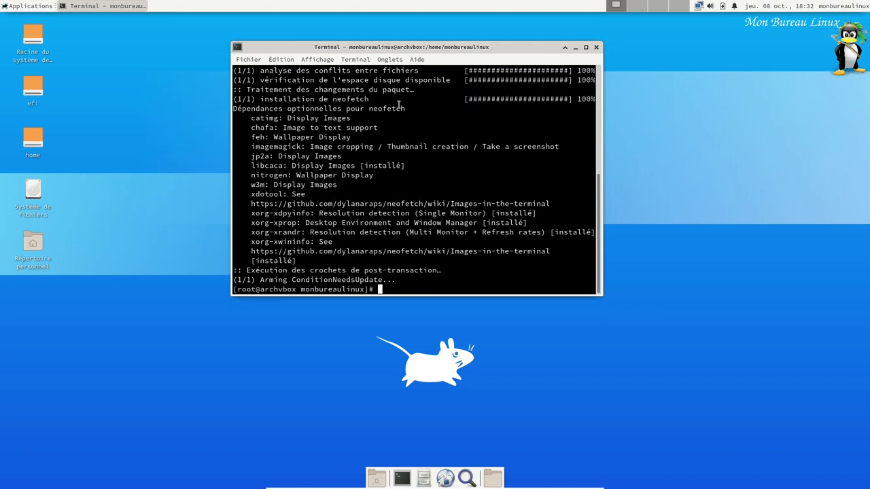
Clear the screen, run neofetch, and recall 'pacman -S' for the next install
{"action": "key", "text": "Up"}
{"action": "key", "text": "BackSpace"}
{"action": "key", "text": "BackSpace"}
{"action": "key", "text": "BackSpace"}
{"action": "key", "text": "BackSpace"}
{"action": "key", "text": "BackSpace"}
{"action": "key", "text": "BackSpace"}
{"action": "key", "text": "BackSpace"}
{"action": "key", "text": "BackSpace"}
{"action": "type", "text": "firefox"}
{"action": "key", "text": "BackSpace"}
{"action": "key", "text": "BackSpace"}
{"action": "key", "text": "BackSpace"}
{"action": "key", "text": "BackSpace"}
{"action": "key", "text": "BackSpace"}
{"action": "key", "text": "BackSpace"}
{"action": "key", "text": "BackSpace"}
{"action": "key", "text": "BackSpace"}
{"action": "key", "text": "BackSpace"}
{"action": "key", "text": "BackSpace"}
{"action": "key", "text": "BackSpace"}
{"action": "key", "text": "BackSpace"}
{"action": "key", "text": "BackSpace"}
{"action": "key", "text": "BackSpace"}
{"action": "key", "text": "BackSpace"}
{"action": "key", "text": "BackSpace"}
{"action": "key", "text": "BackSpace"}
{"action": "key", "text": "ctrl+l"}
{"action": "type", "text": "neof"}
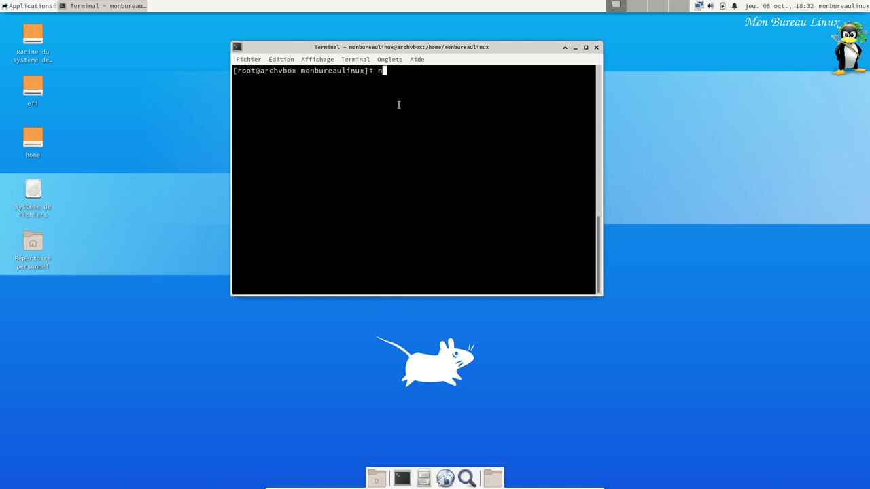
{"action": "type", "text": "etch"}
{"action": "key", "text": "Return"}
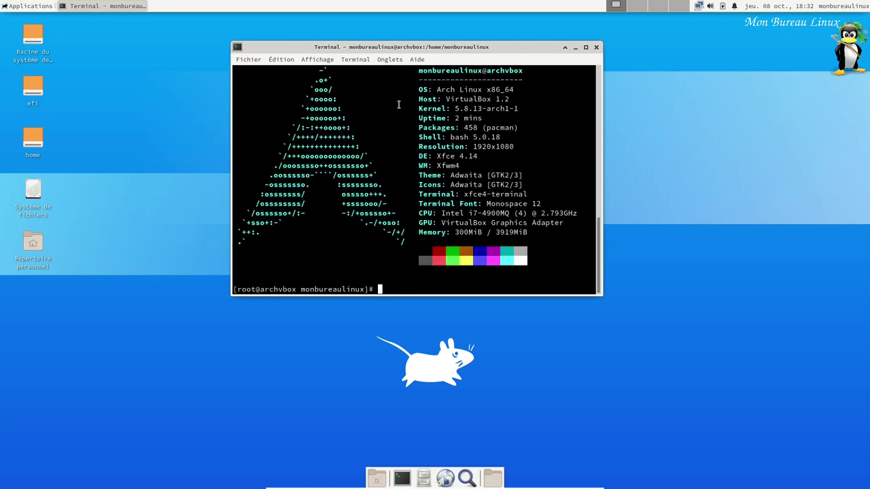
{"action": "key", "text": "Up"}
{"action": "key", "text": "Up"}
{"action": "key", "text": "BackSpace"}
{"action": "key", "text": "BackSpace"}
{"action": "key", "text": "BackSpace"}
{"action": "key", "text": "BackSpace"}
{"action": "key", "text": "BackSpace"}
{"action": "key", "text": "BackSpace"}
{"action": "key", "text": "BackSpace"}
{"action": "key", "text": "BackSpace"}
Run 'pacman -S firefox vlc gnumeric abiword', accepting the default font provider and confirming
{"action": "type", "text": "firefox vlc"}
{"action": "type", "text": "gnumerixc"}
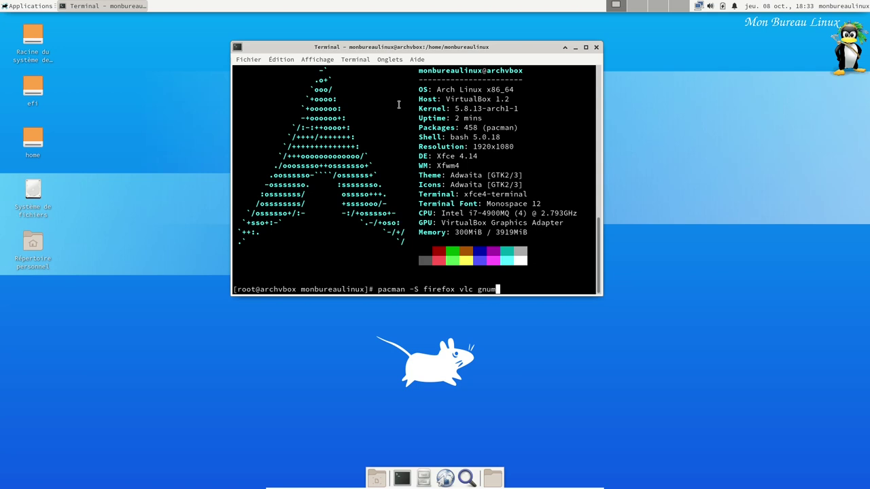
{"action": "key", "text": "BackSpace"}
{"action": "key", "text": "BackSpace"}
{"action": "type", "text": "c abiword"}
{"action": "key", "text": "Return"}
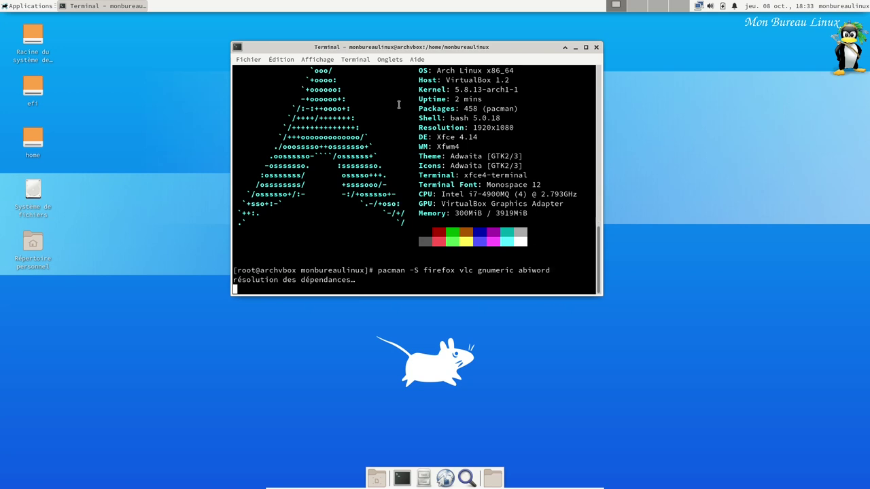
{"action": "key", "text": "Return"}
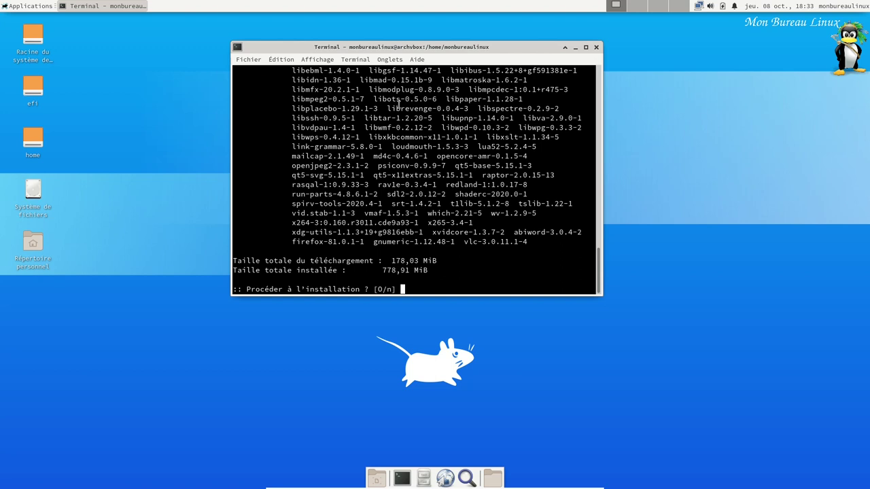
{"action": "key", "text": "Return"}
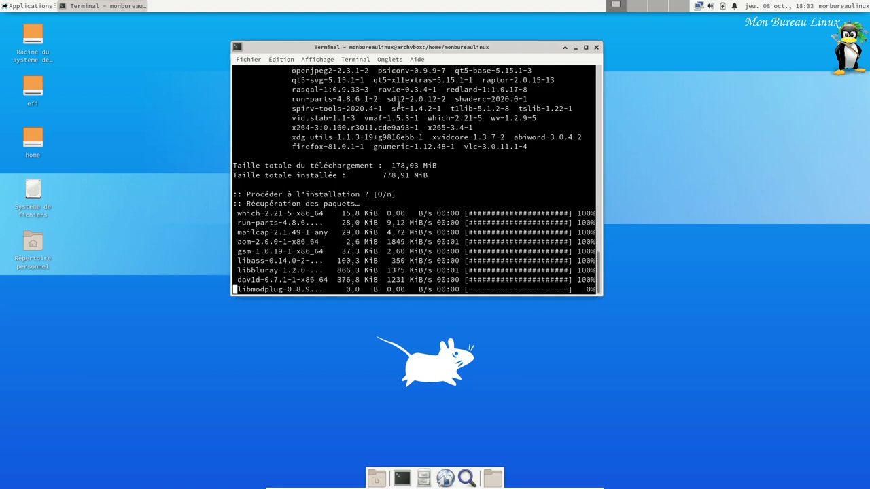
{"action": "right_click", "coordinate": [543, 10]}
{"action": "mouse_move", "coordinate": [591, 69]}
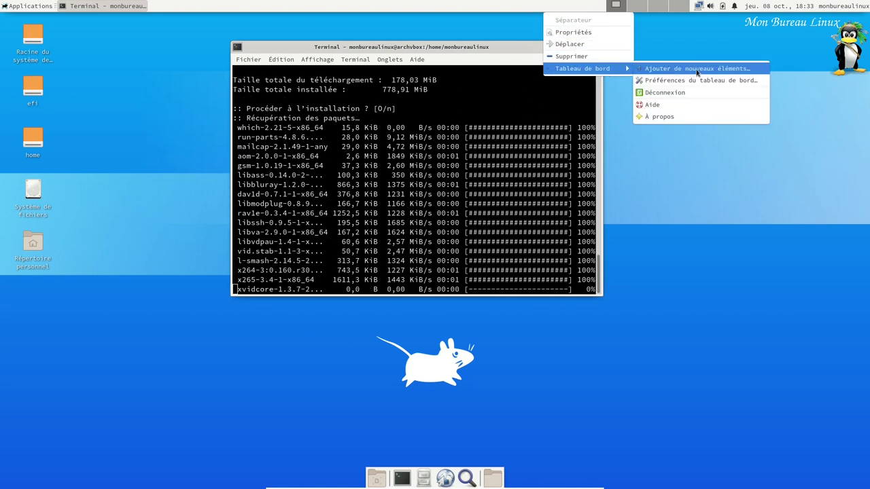
{"action": "left_click", "coordinate": [697, 68]}
{"action": "scroll", "coordinate": [435, 292], "scroll_direction": "down", "scroll_amount": 3}
{"action": "scroll", "coordinate": [438, 286], "scroll_direction": "down", "scroll_amount": 10}
{"action": "scroll", "coordinate": [388, 257], "scroll_direction": "up", "scroll_amount": 2}
{"action": "scroll", "coordinate": [389, 257], "scroll_direction": "down", "scroll_amount": 2}
{"action": "left_click", "coordinate": [400, 236]}
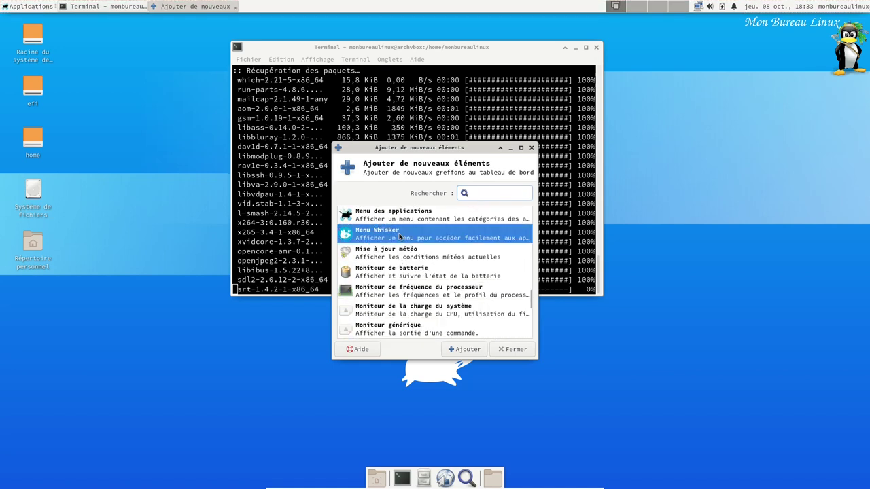
{"action": "left_click", "coordinate": [466, 349]}
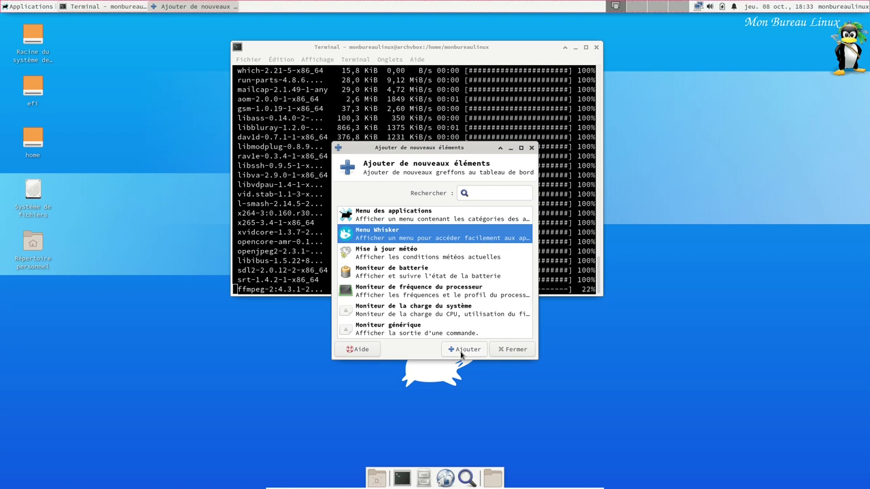
{"action": "scroll", "coordinate": [467, 292], "scroll_direction": "down", "scroll_amount": 5}
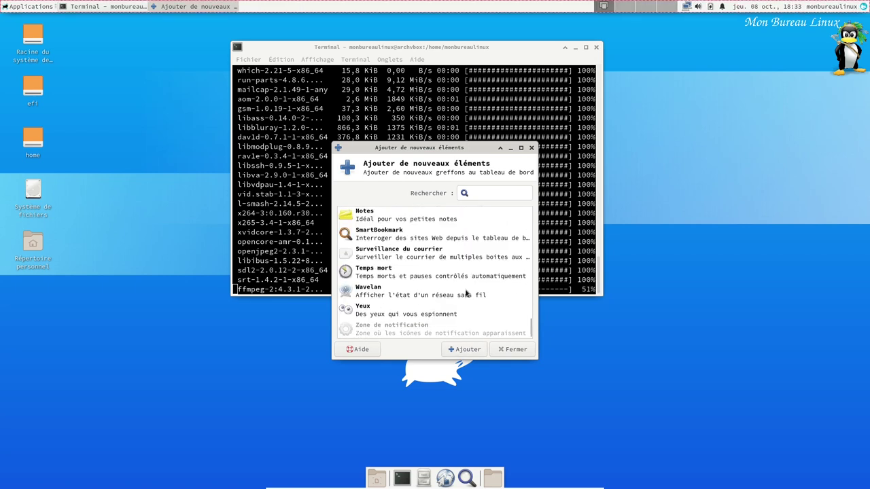
{"action": "left_click", "coordinate": [514, 349]}
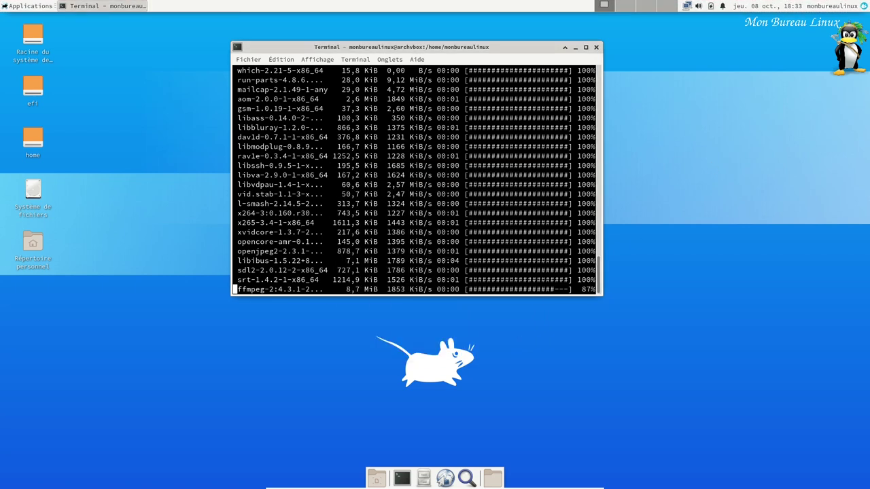
{"action": "left_click", "coordinate": [864, 7]}
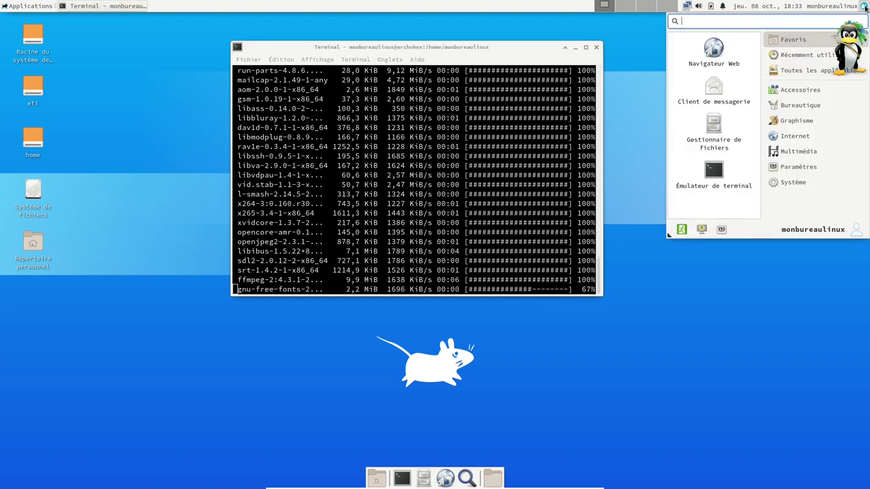
{"action": "right_click", "coordinate": [863, 6]}
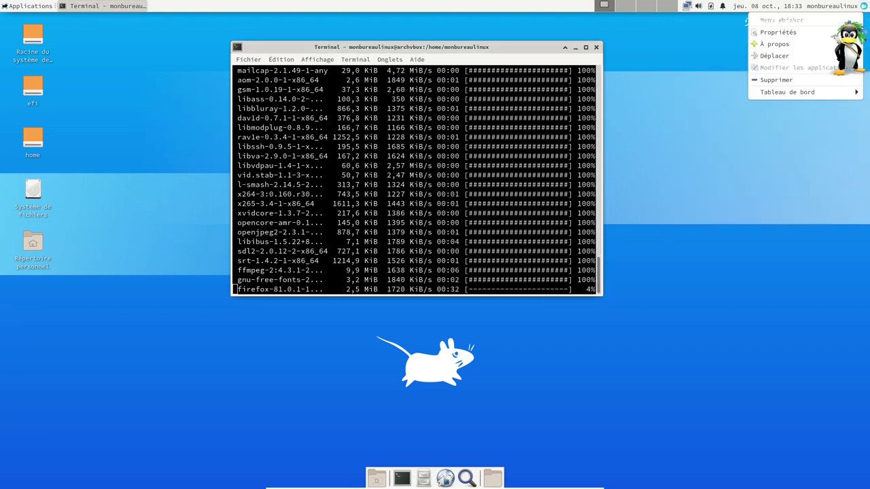
{"action": "left_click", "coordinate": [815, 80]}
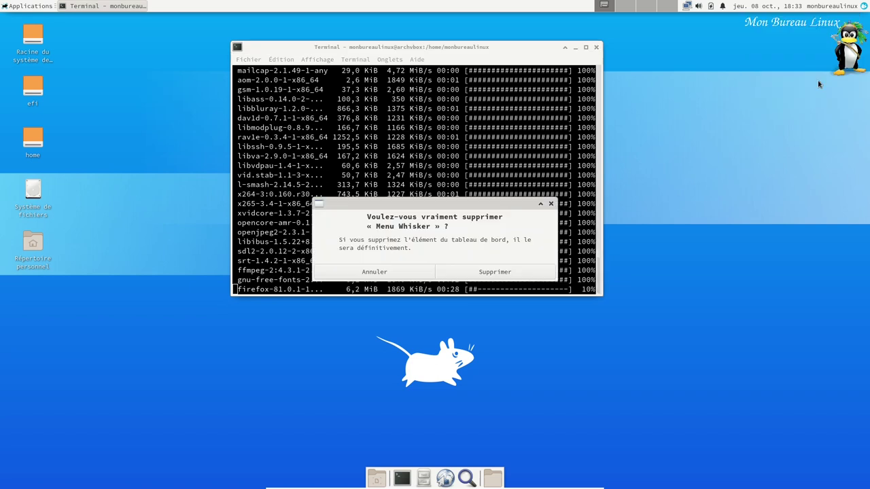
{"action": "left_click", "coordinate": [515, 272]}
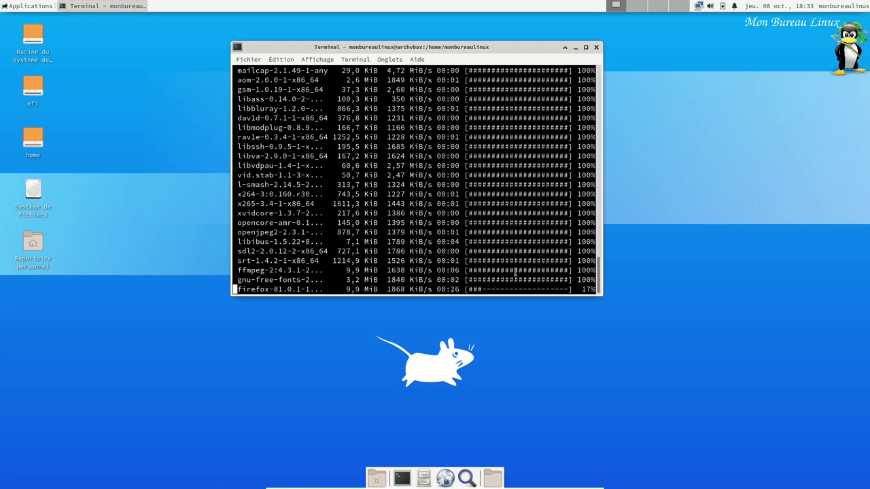
{"action": "left_click", "coordinate": [26, 6]}
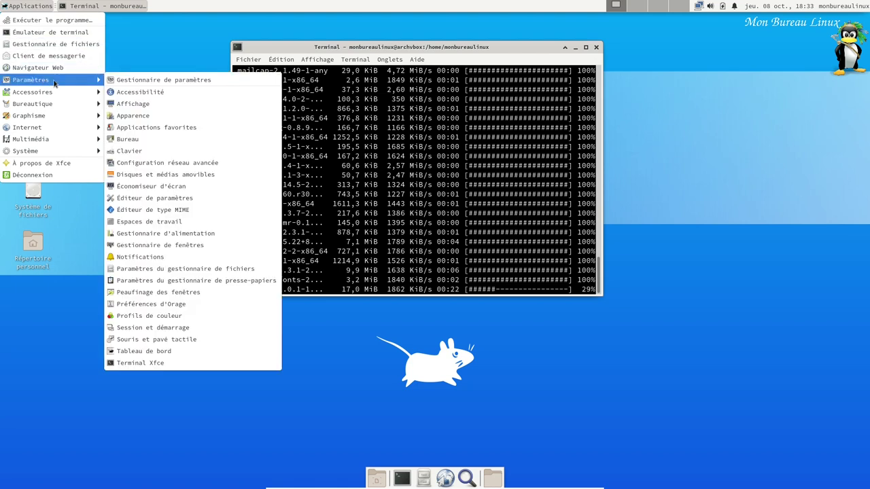
{"action": "mouse_move", "coordinate": [53, 97]}
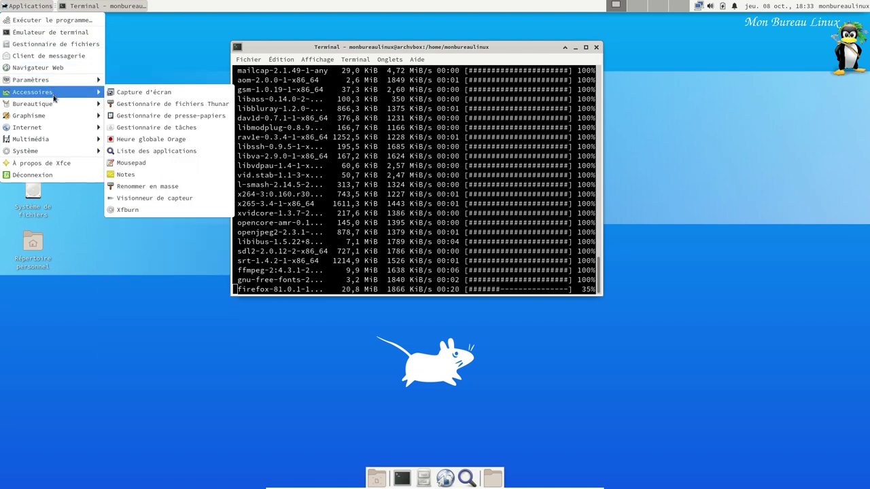
{"action": "mouse_move", "coordinate": [53, 80]}
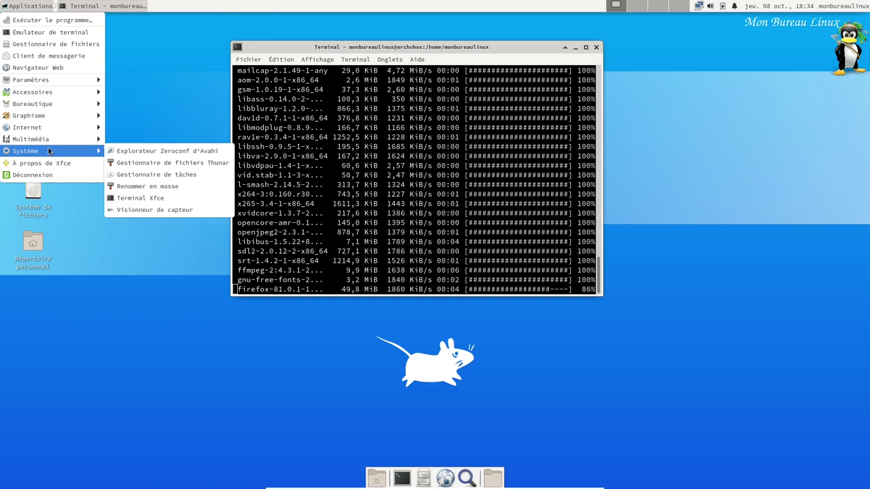
{"action": "left_click", "coordinate": [46, 164]}
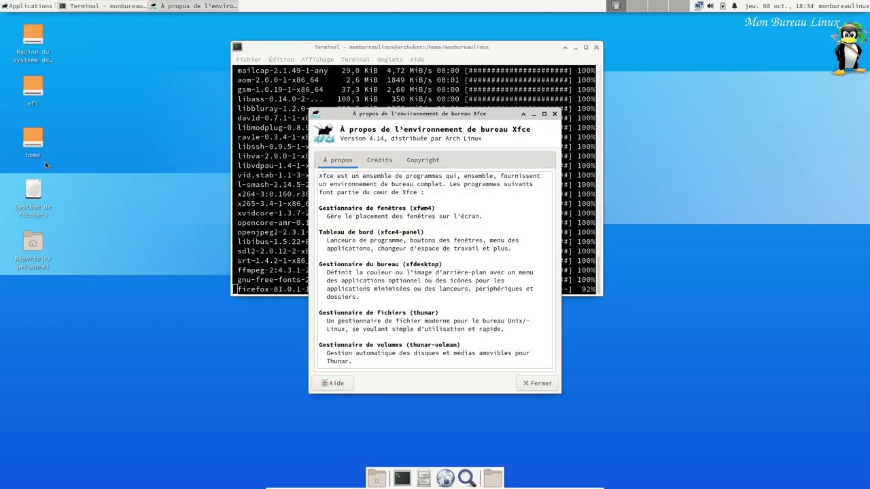
{"action": "left_click_drag", "start_coordinate": [444, 120], "coordinate": [724, 119]}
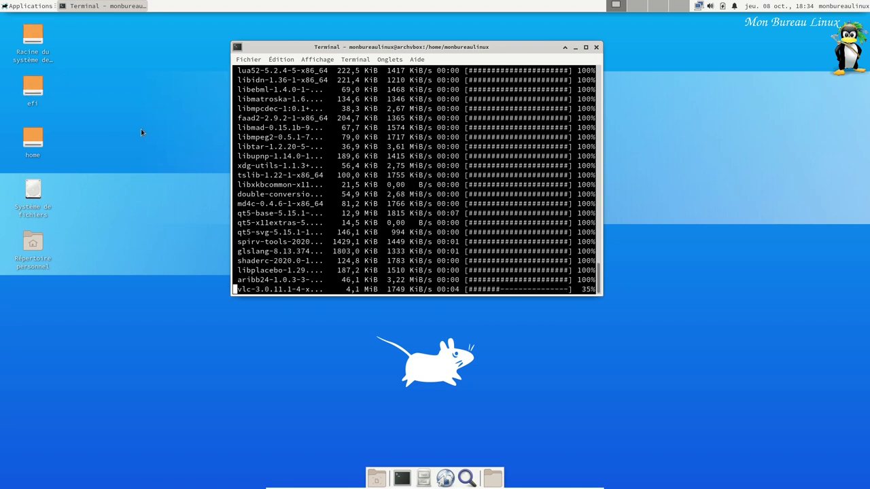
Apply the Adwaita-sombre theme in the Apparence settings
{"action": "left_click", "coordinate": [25, 6]}
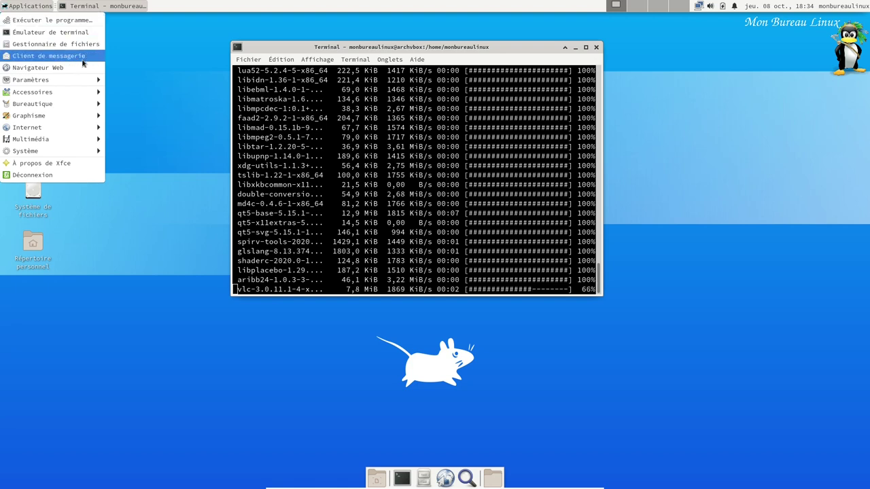
{"action": "mouse_move", "coordinate": [78, 87]}
{"action": "left_click", "coordinate": [136, 79]}
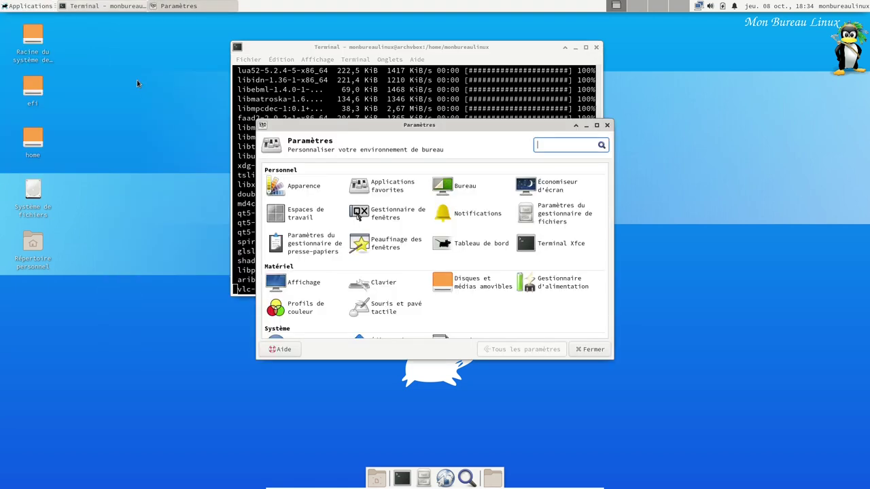
{"action": "left_click", "coordinate": [320, 182]}
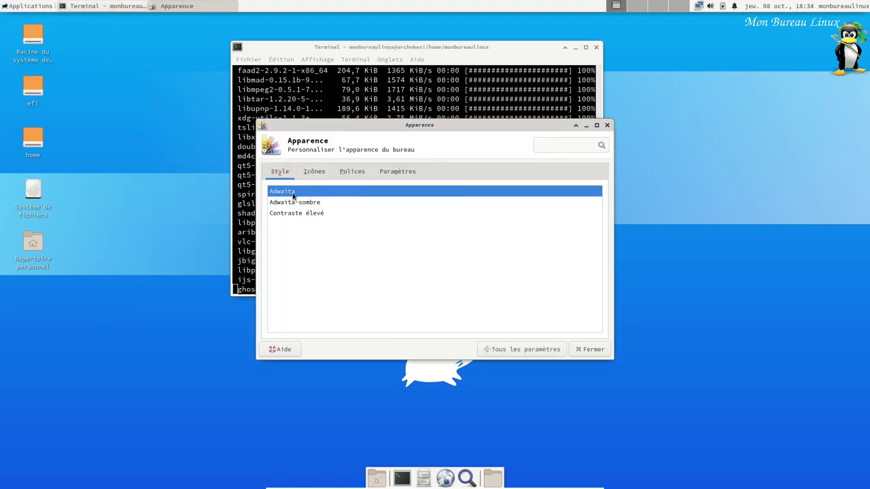
{"action": "left_click", "coordinate": [289, 203]}
Browse the icon, font and other Apparence tabs, then close the Settings Manager
{"action": "left_click", "coordinate": [311, 174]}
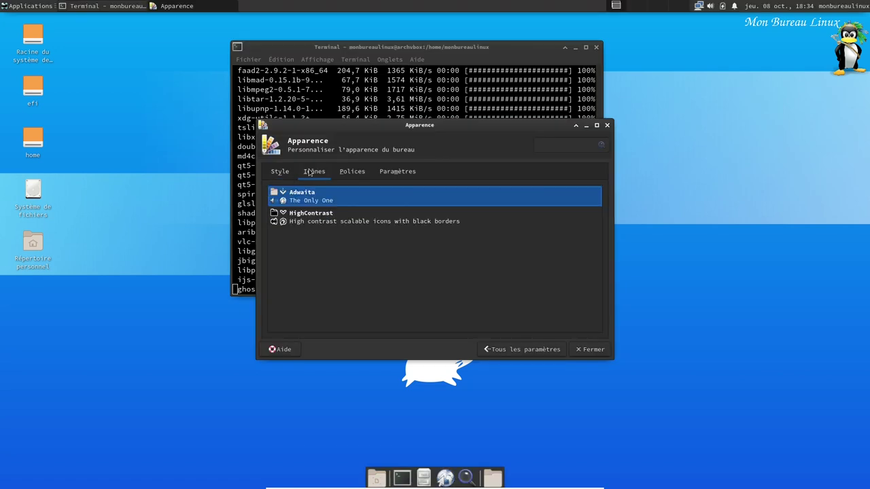
{"action": "left_click", "coordinate": [350, 174]}
{"action": "left_click", "coordinate": [394, 174]}
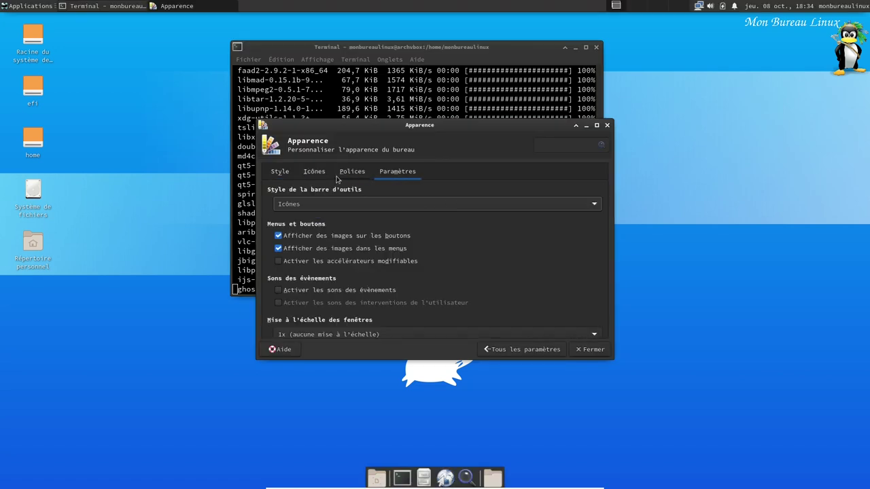
{"action": "left_click", "coordinate": [312, 172]}
{"action": "left_click", "coordinate": [350, 174]}
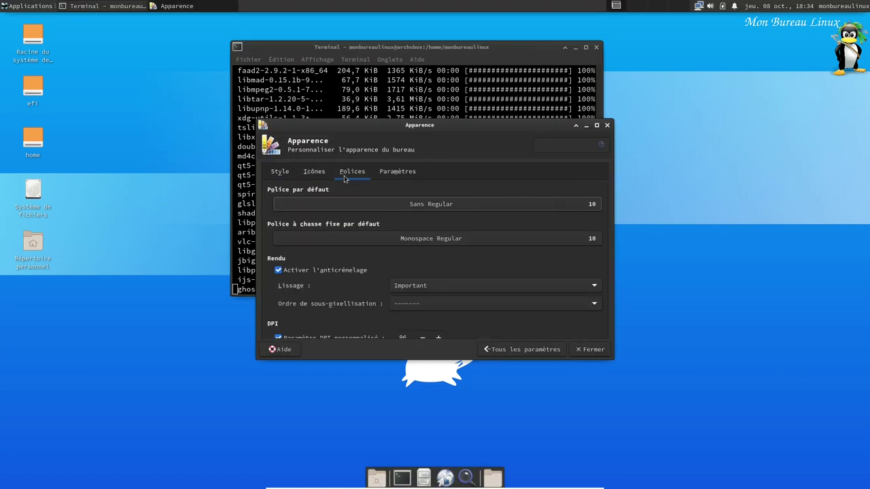
{"action": "left_click", "coordinate": [279, 173]}
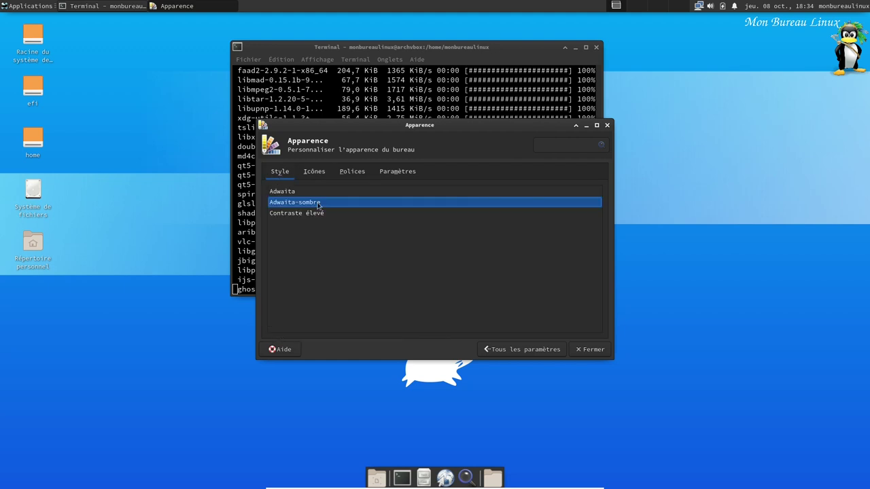
{"action": "left_click", "coordinate": [534, 350]}
{"action": "scroll", "coordinate": [460, 287], "scroll_direction": "down", "scroll_amount": 3}
{"action": "left_click", "coordinate": [597, 125]}
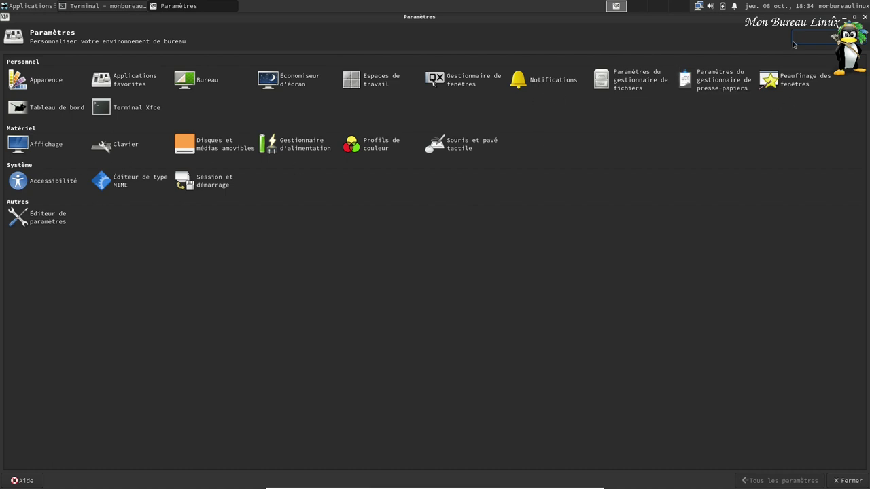
{"action": "left_click", "coordinate": [864, 17]}
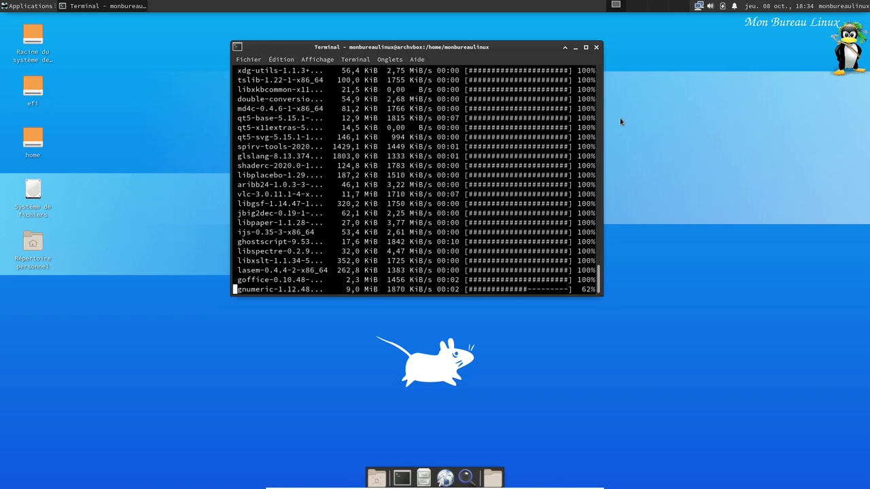
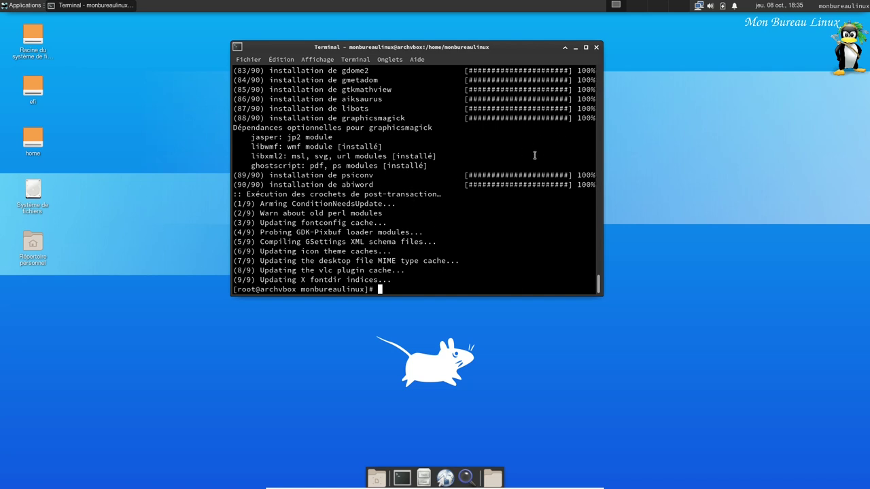
Run neofetch to show the Arch Linux x86_64 system summary with Xfce 4.14
{"action": "type", "text": "neofetch"}
{"action": "key", "text": "Return"}
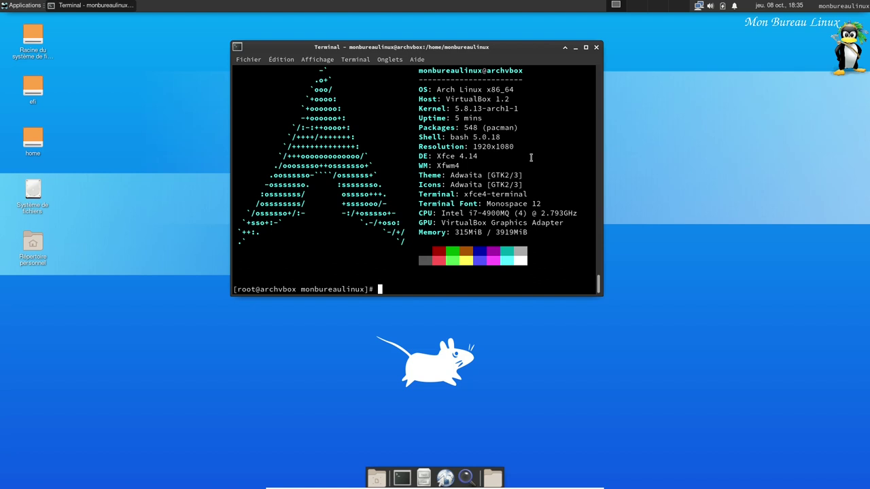
Close the terminal, then test AbiWord with the text 'ghh1' and close it without saving
{"action": "left_click", "coordinate": [596, 47]}
{"action": "left_click", "coordinate": [484, 216]}
{"action": "left_click", "coordinate": [8, 5]}
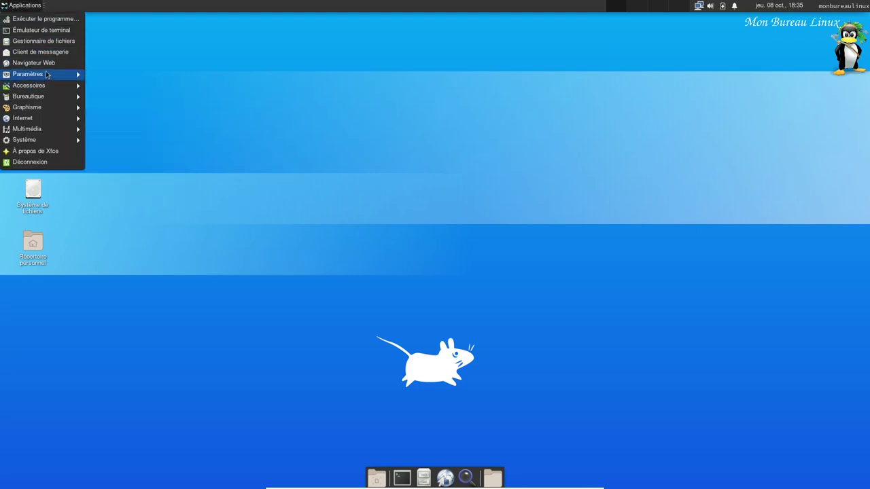
{"action": "mouse_move", "coordinate": [45, 98]}
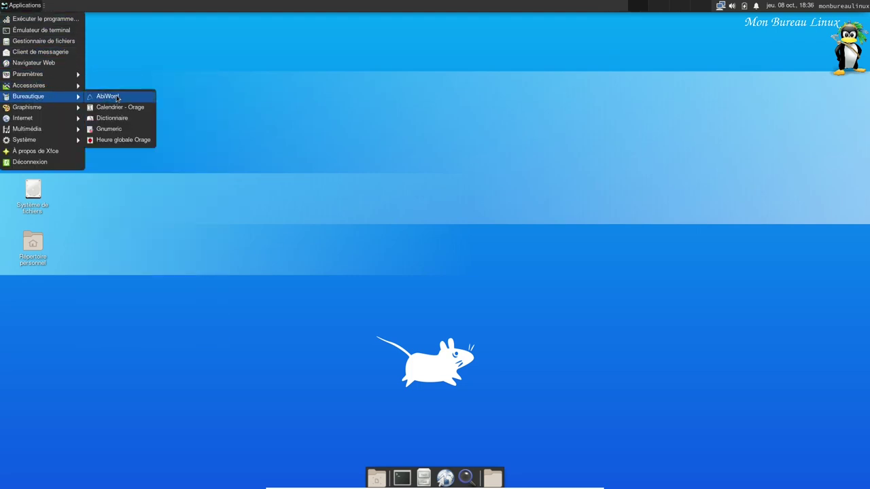
{"action": "left_click", "coordinate": [109, 96]}
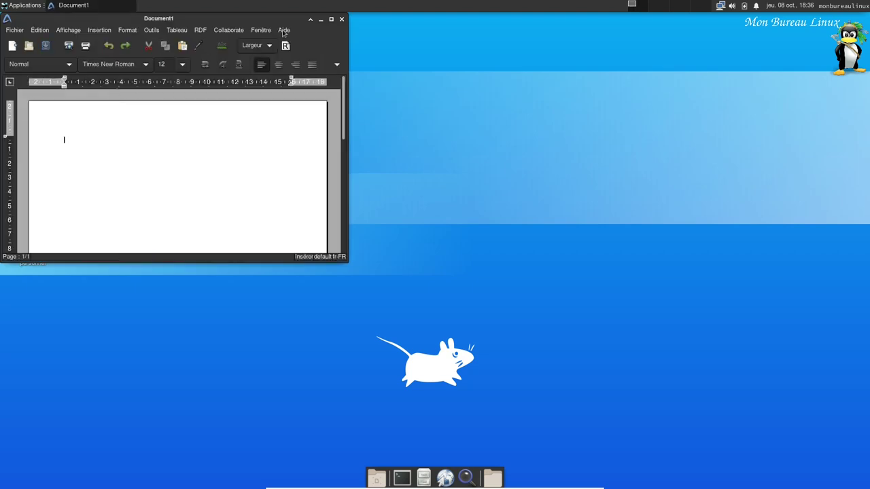
{"action": "left_click", "coordinate": [331, 19]}
{"action": "type", "text": "ghh112"}
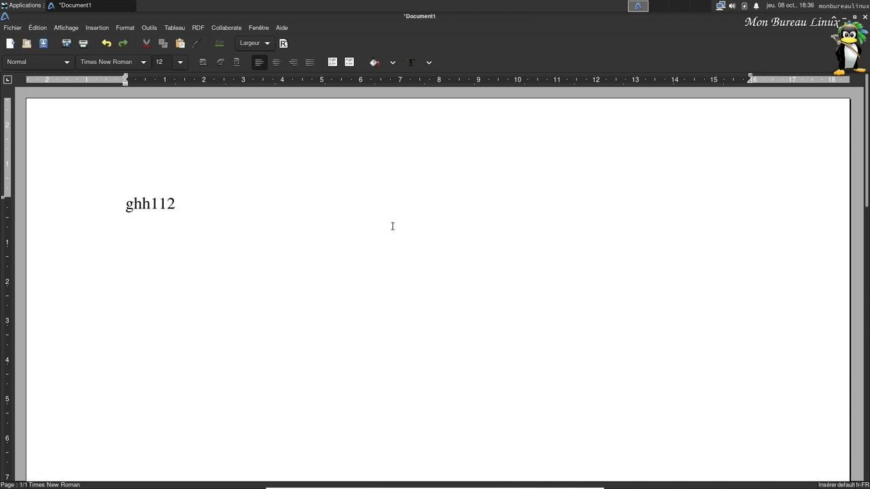
{"action": "key", "text": "ctrl+w"}
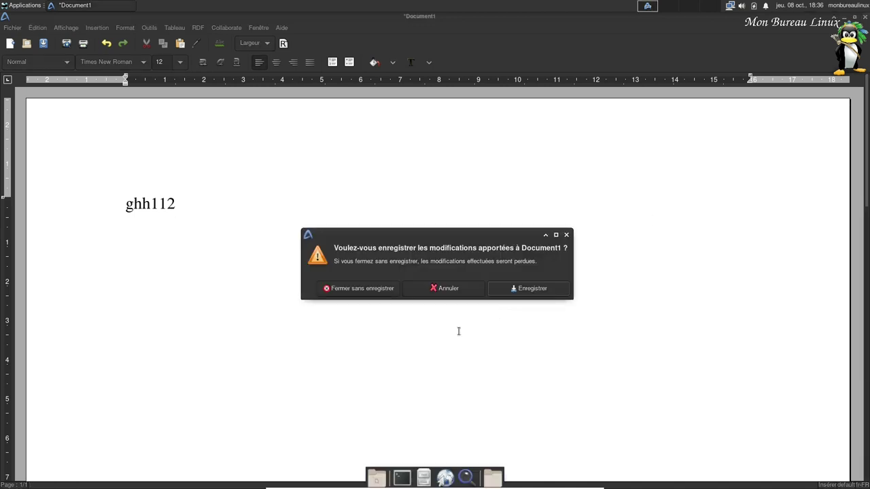
{"action": "left_click", "coordinate": [348, 290]}
Test Gnumeric by entering 'nhghj' in cell K11, then close it without saving
{"action": "left_click", "coordinate": [22, 5]}
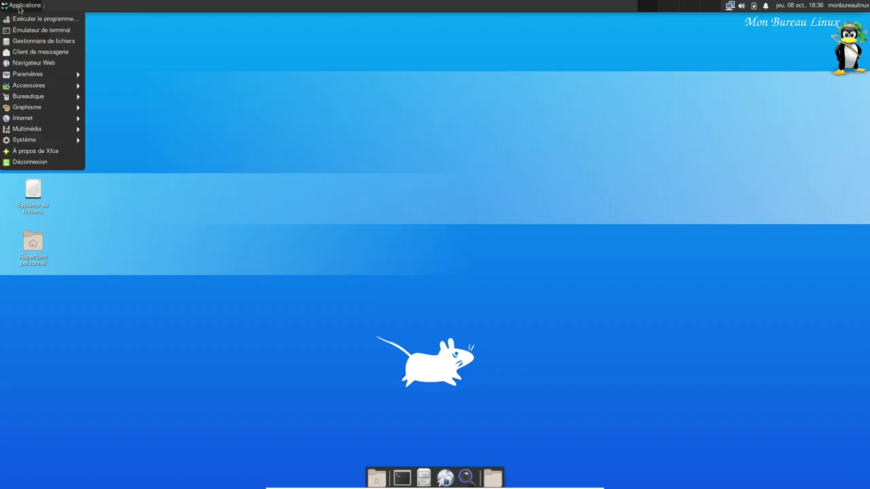
{"action": "mouse_move", "coordinate": [44, 102]}
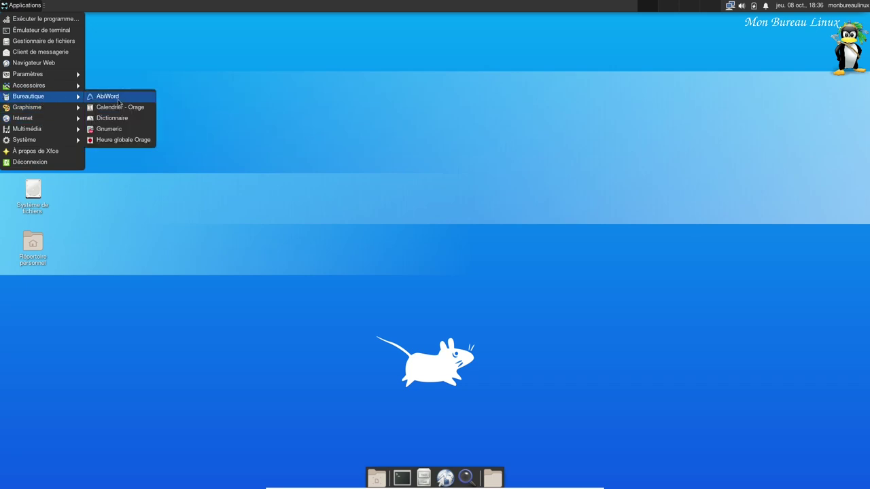
{"action": "left_click", "coordinate": [121, 128]}
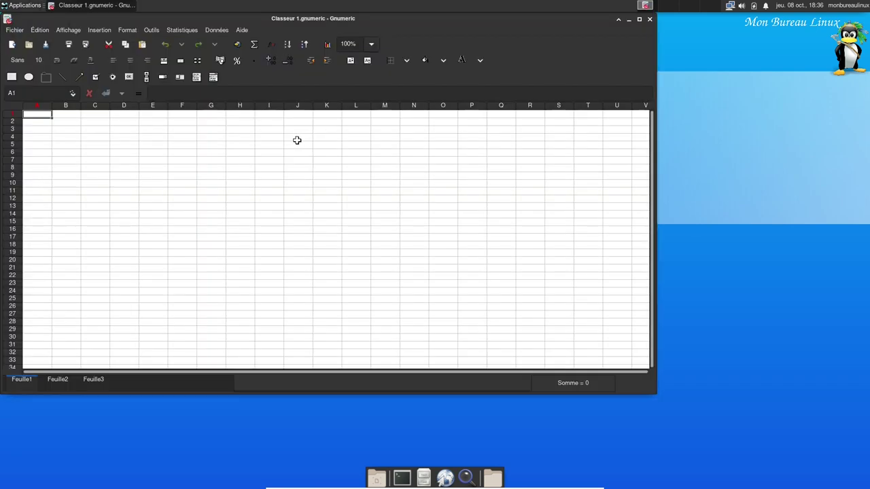
{"action": "left_click", "coordinate": [317, 189]}
{"action": "type", "text": "n"}
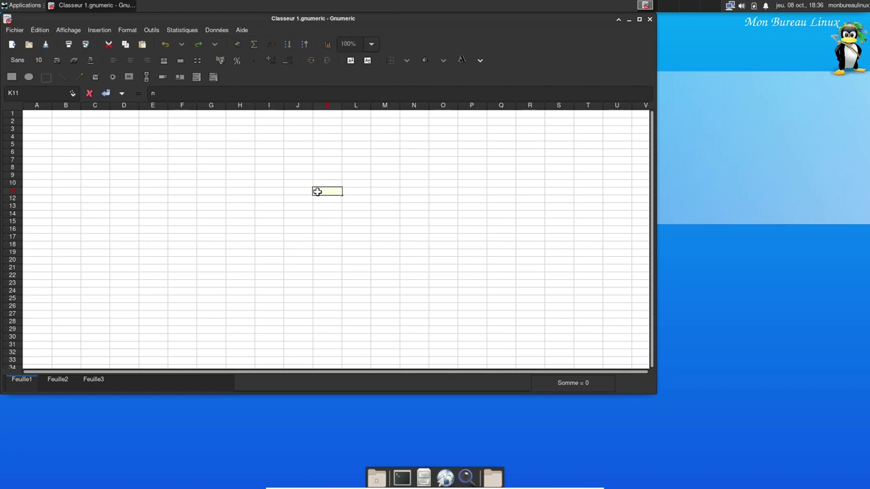
{"action": "type", "text": "hghj"}
{"action": "left_click", "coordinate": [650, 20]}
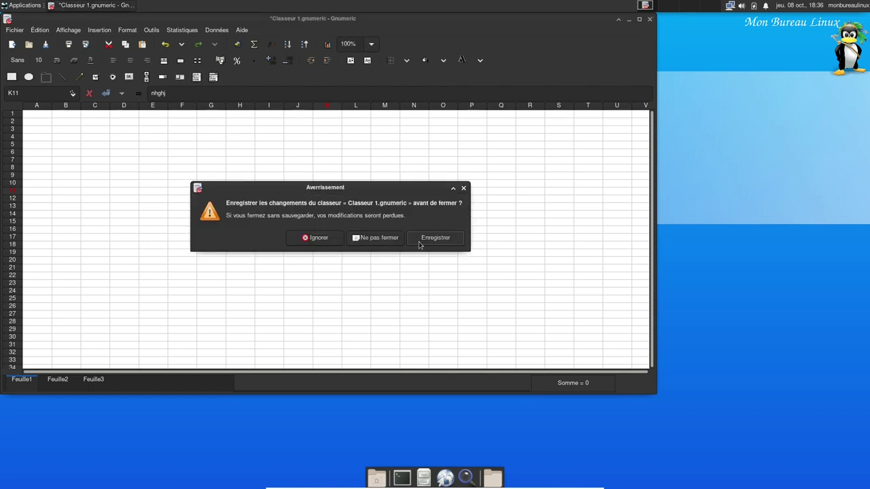
{"action": "left_click", "coordinate": [325, 244]}
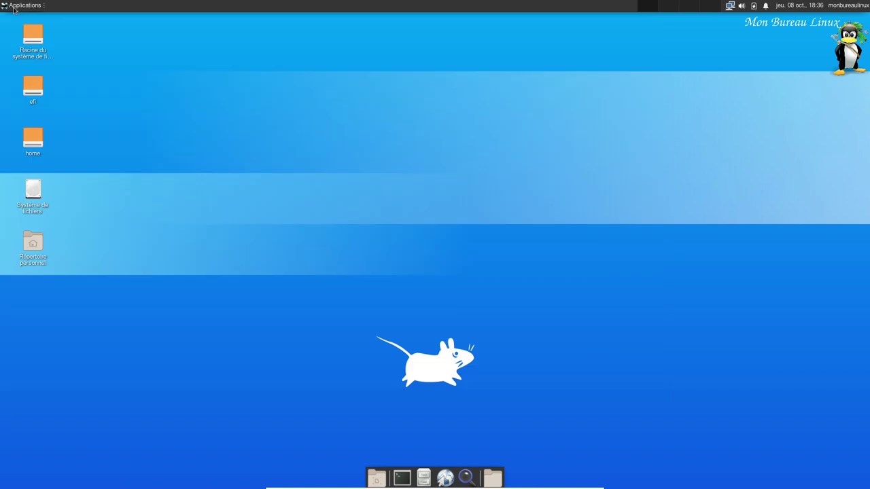
Launch VLC, accept the privacy notice without network metadata, and close it
{"action": "left_click", "coordinate": [13, 8]}
{"action": "mouse_move", "coordinate": [39, 121]}
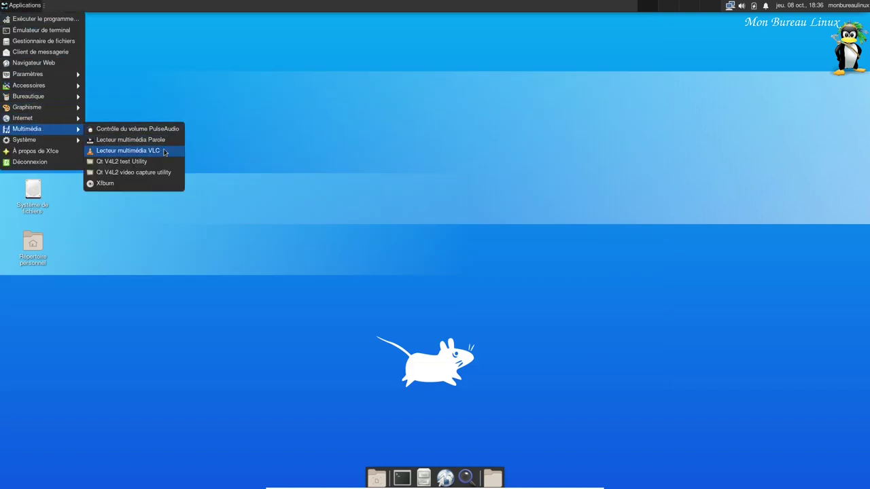
{"action": "left_click", "coordinate": [164, 152]}
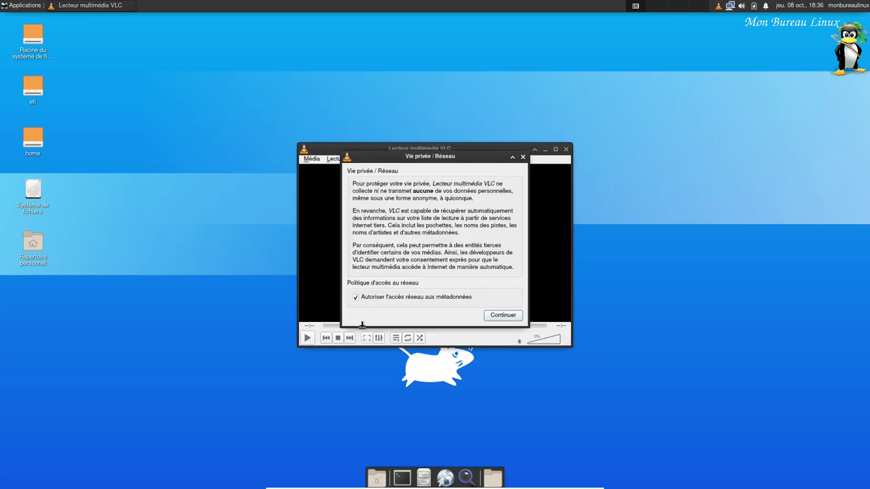
{"action": "left_click", "coordinate": [501, 316]}
{"action": "left_click", "coordinate": [566, 149]}
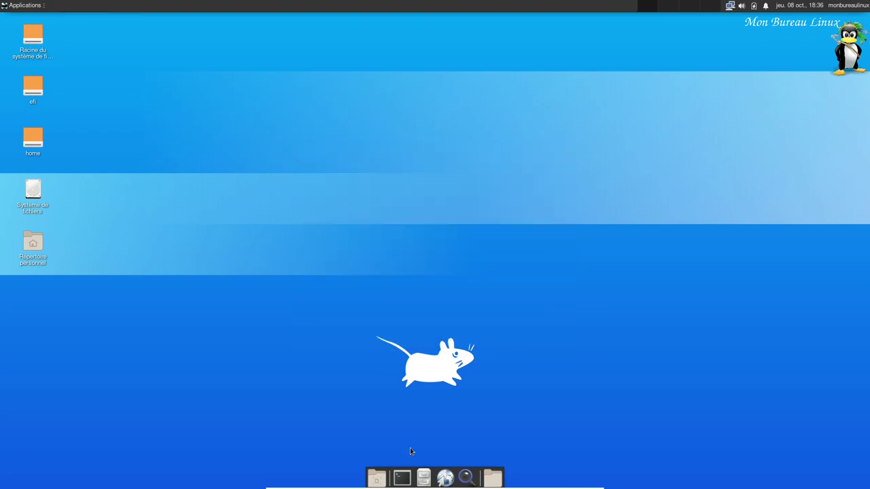
Launch Firefox and turn on the Bookmarks Toolbar and the Menu Bar
{"action": "left_click", "coordinate": [444, 477]}
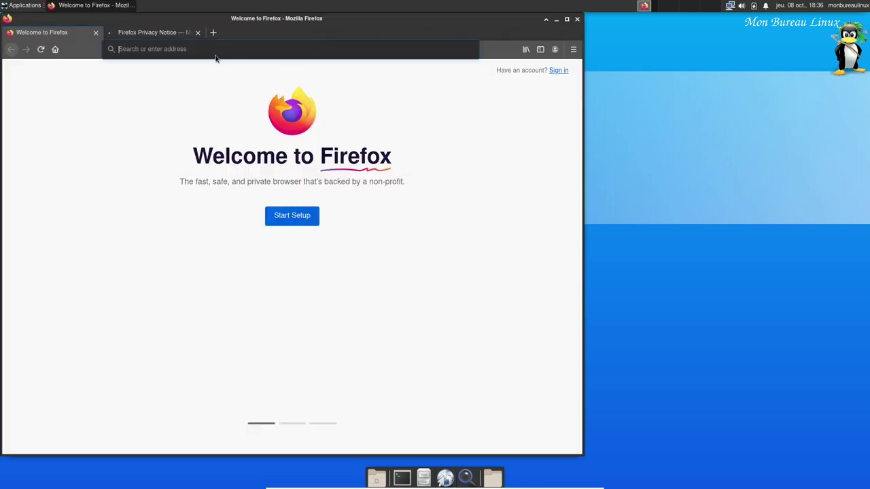
{"action": "right_click", "coordinate": [305, 40]}
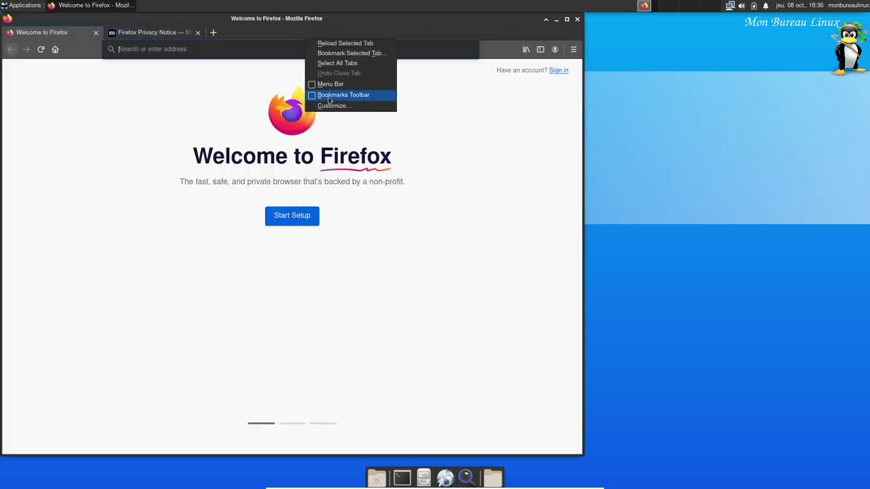
{"action": "left_click", "coordinate": [319, 93]}
{"action": "right_click", "coordinate": [268, 26]}
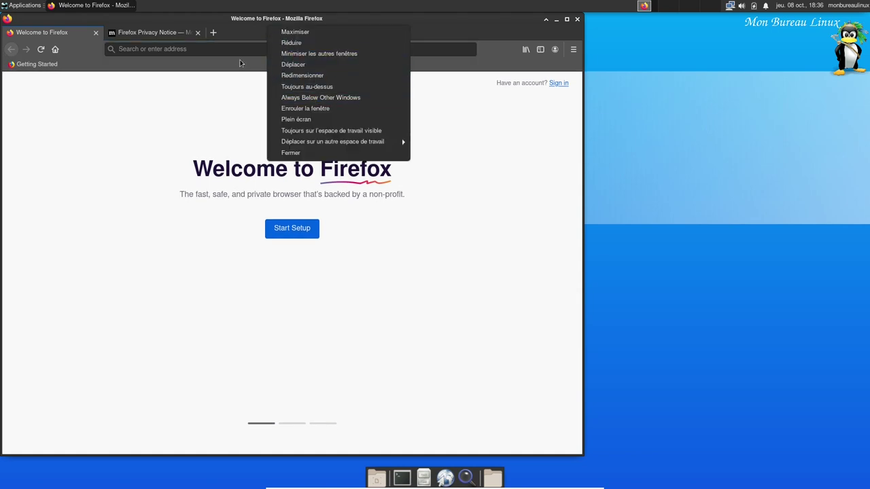
{"action": "left_click", "coordinate": [251, 33]}
{"action": "right_click", "coordinate": [252, 32]}
{"action": "left_click", "coordinate": [273, 79]}
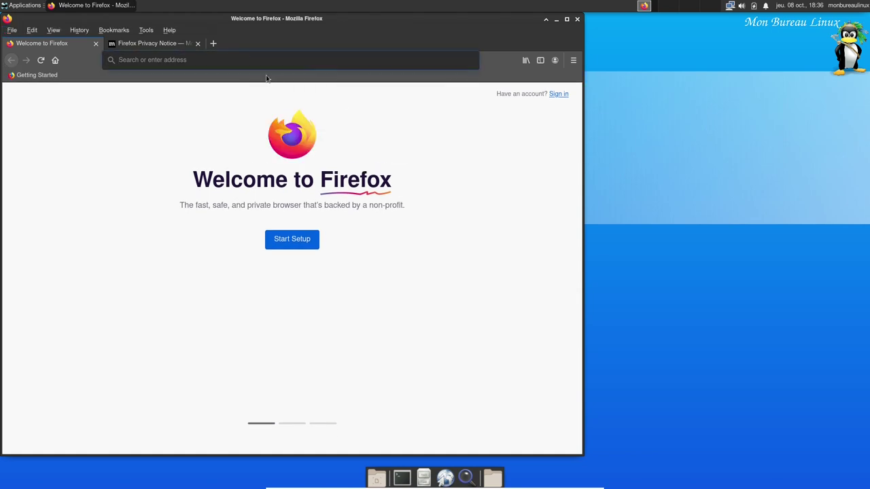
Check via Help > About Firefox that the browser version is 81.0.1
{"action": "left_click", "coordinate": [169, 30]}
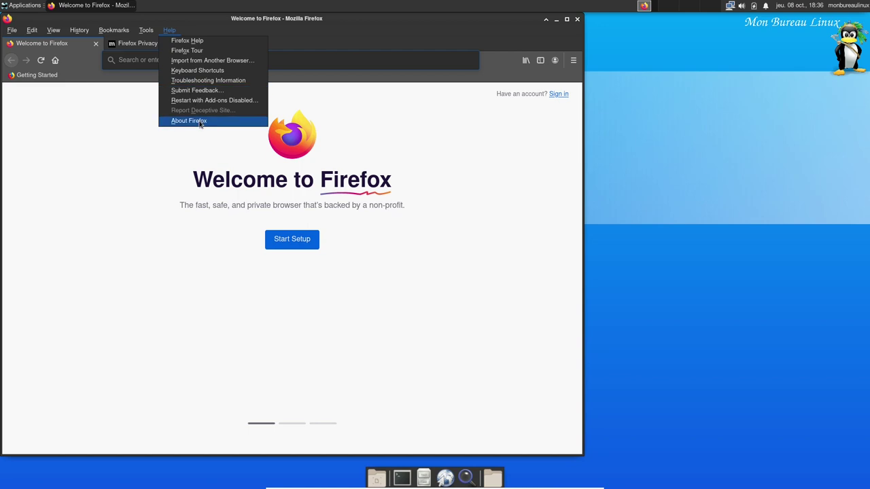
{"action": "left_click", "coordinate": [201, 123]}
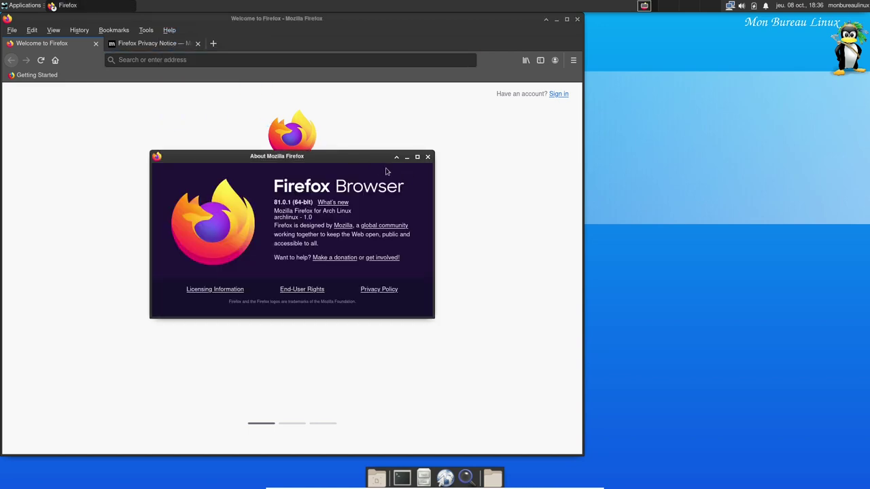
{"action": "left_click", "coordinate": [428, 158]}
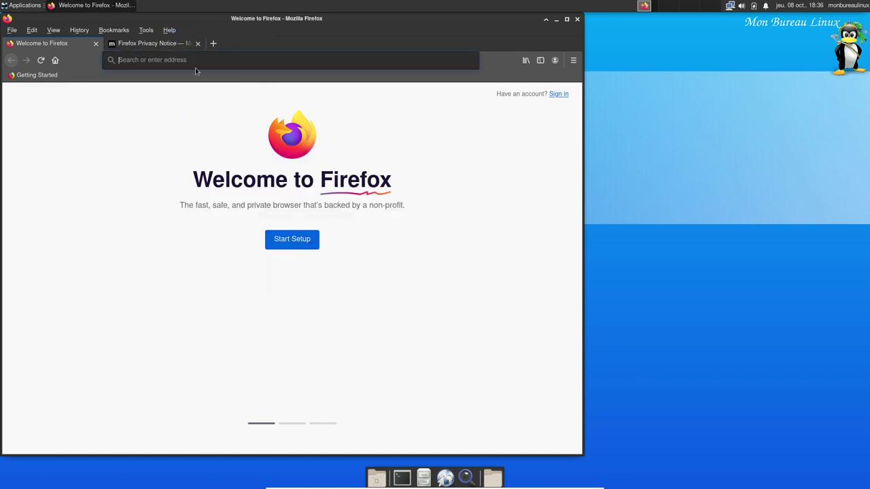
{"action": "left_click", "coordinate": [195, 63]}
Reach YouTube through a Google search and play the 'OMG HIS VOICE IS UNIQUE' video, skipping the ad
{"action": "type", "text": "yo"}
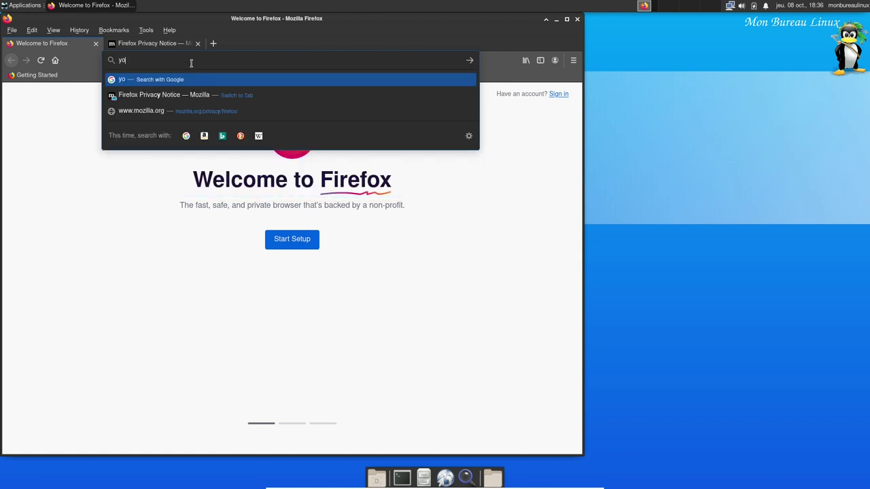
{"action": "left_click", "coordinate": [162, 99]}
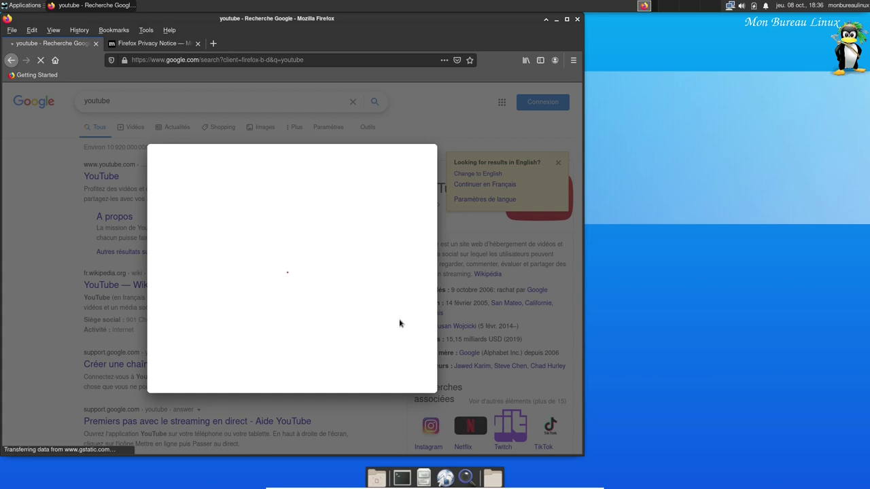
{"action": "left_click", "coordinate": [393, 379]}
{"action": "left_click", "coordinate": [105, 179]}
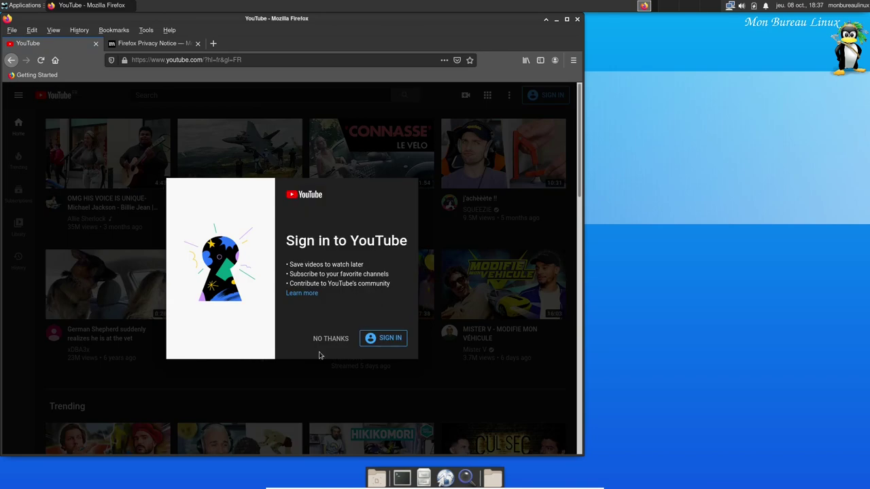
{"action": "left_click", "coordinate": [326, 339]}
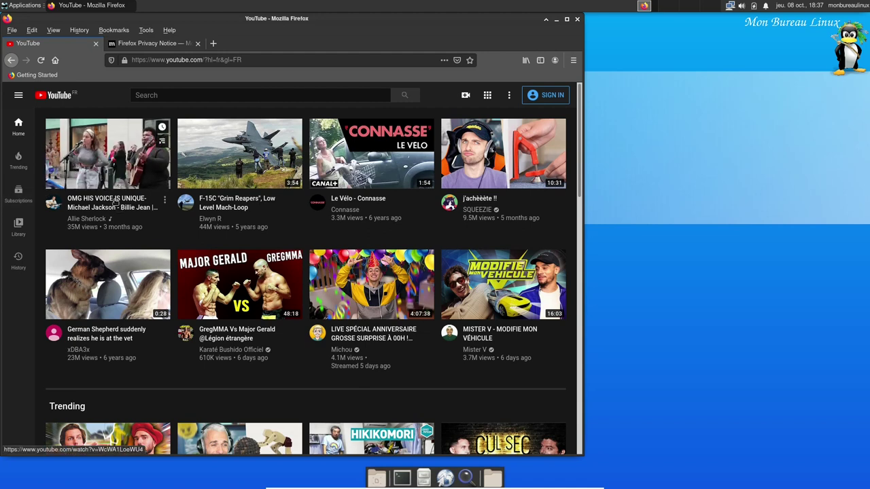
{"action": "left_click", "coordinate": [113, 200]}
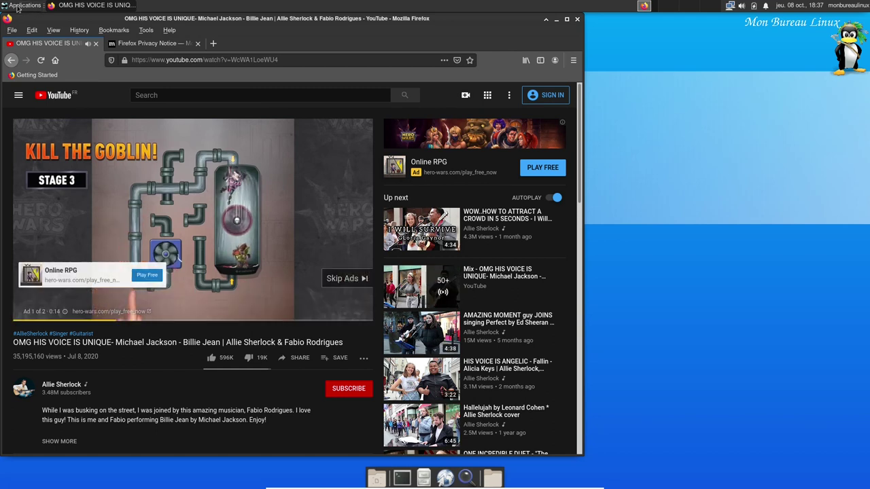
{"action": "left_click", "coordinate": [343, 279]}
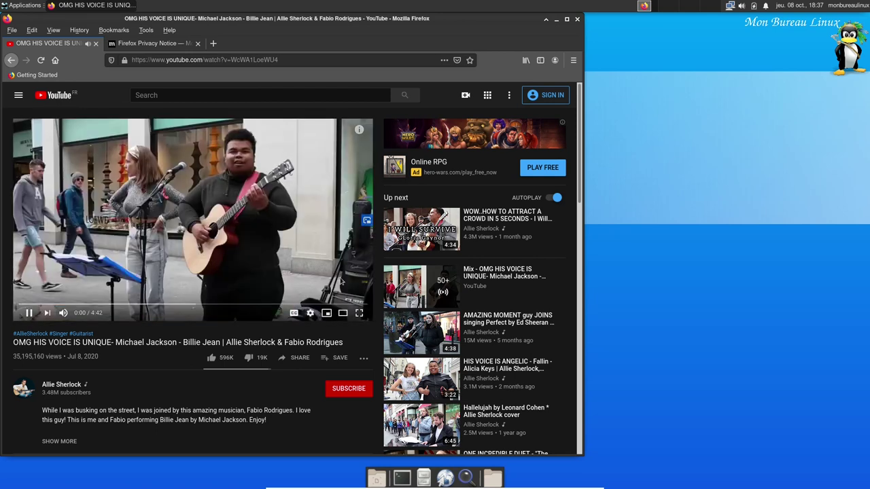
Launch the PulseAudio volume control, pause the video, and quit Firefox closing all tabs
{"action": "left_click", "coordinate": [22, 5]}
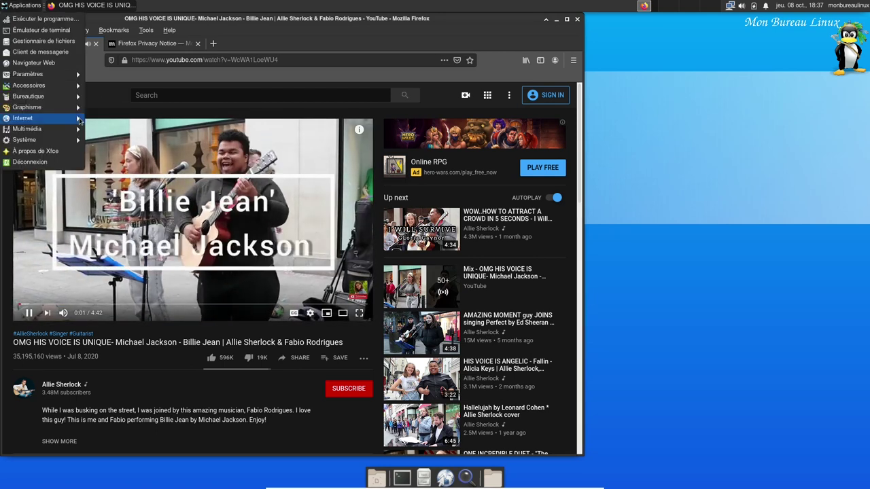
{"action": "mouse_move", "coordinate": [75, 129]}
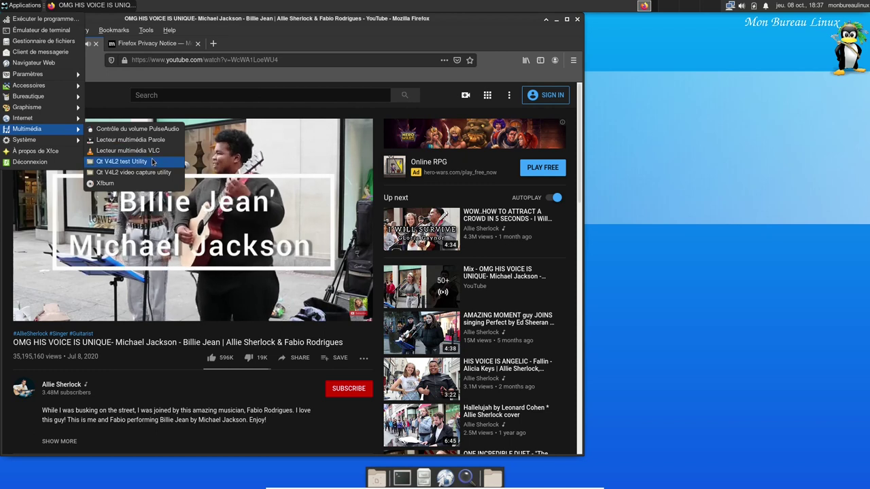
{"action": "left_click", "coordinate": [139, 129]}
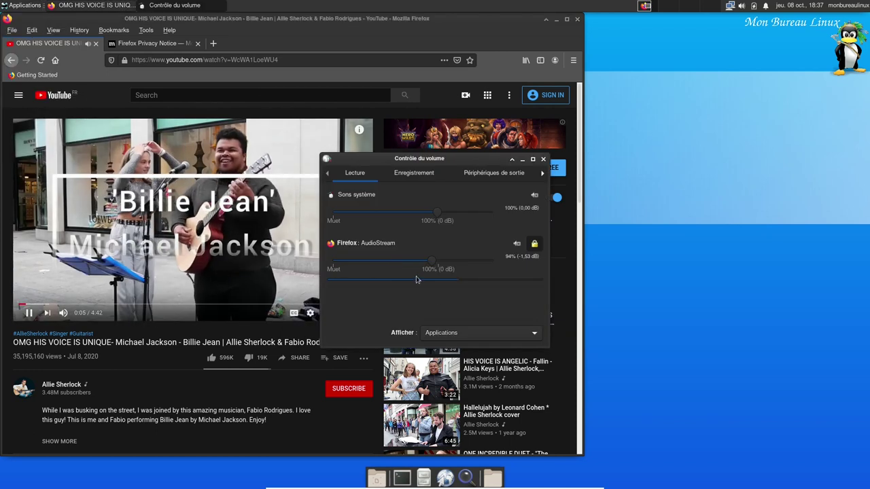
{"action": "key", "text": "alt+F4"}
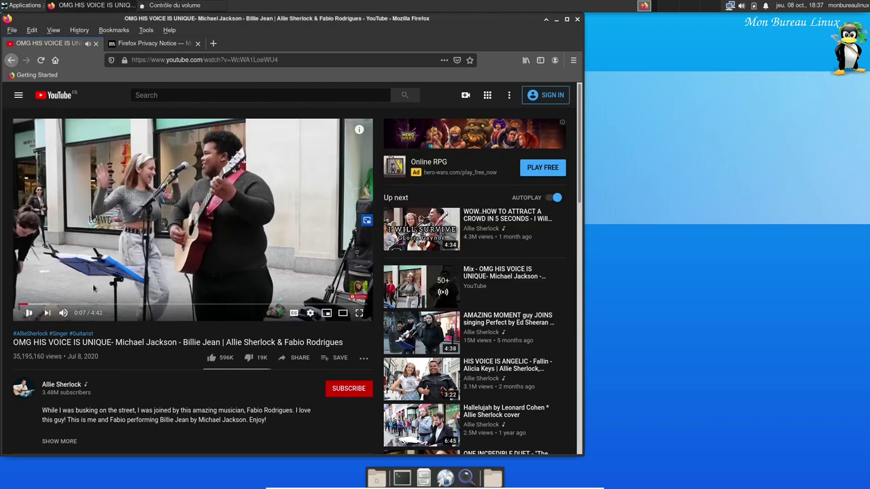
{"action": "left_click", "coordinate": [28, 312]}
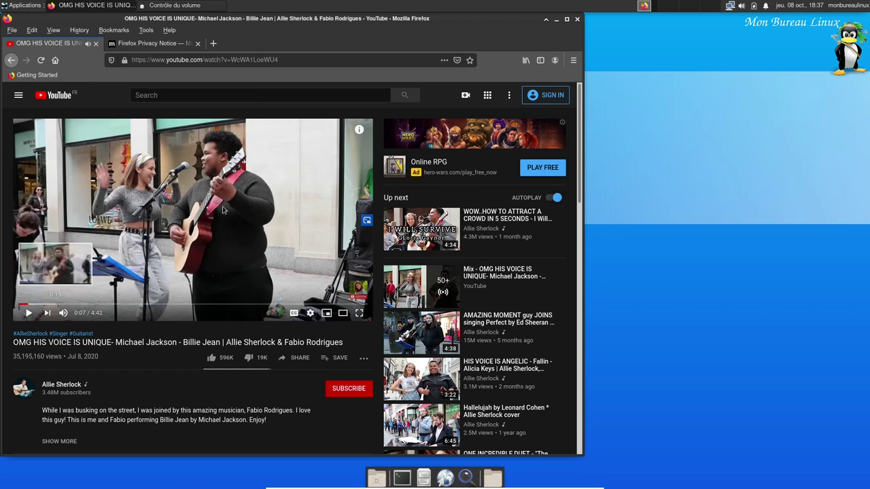
{"action": "left_click", "coordinate": [576, 20]}
{"action": "left_click", "coordinate": [361, 265]}
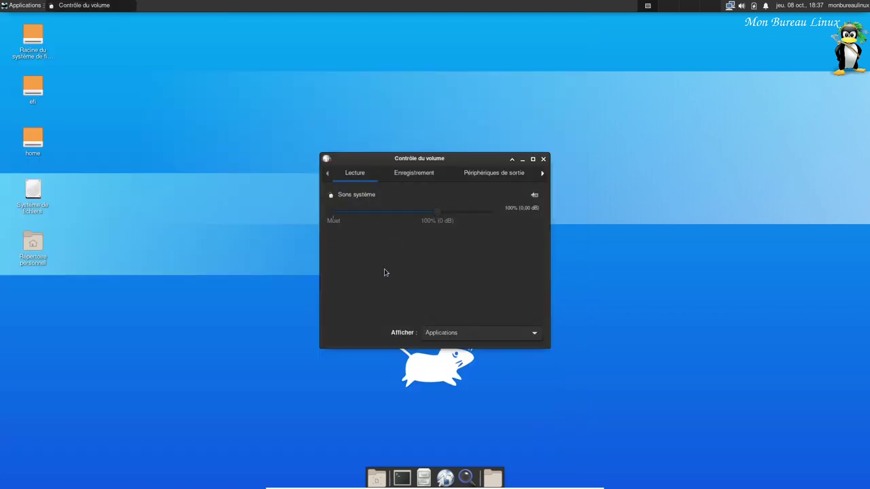
Close the volume control, log out with Déconnexion, and shut down via Quitter > Éteindre
{"action": "left_click", "coordinate": [543, 159]}
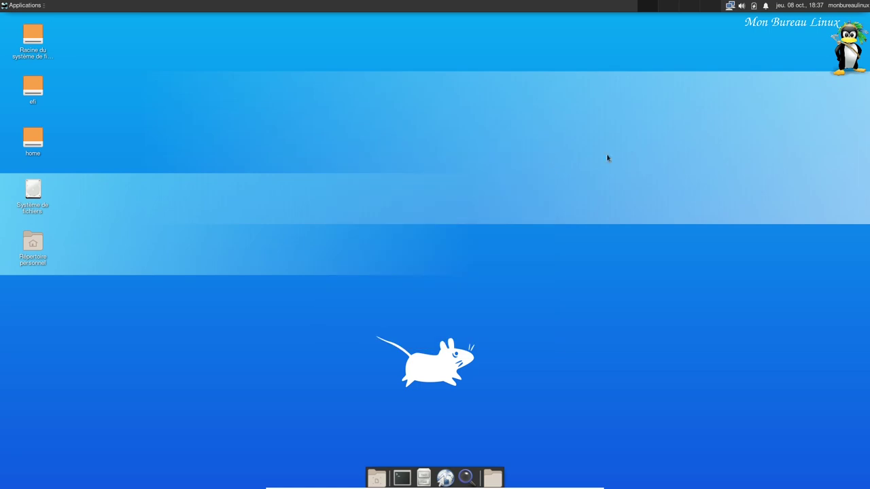
{"action": "left_click", "coordinate": [861, 5]}
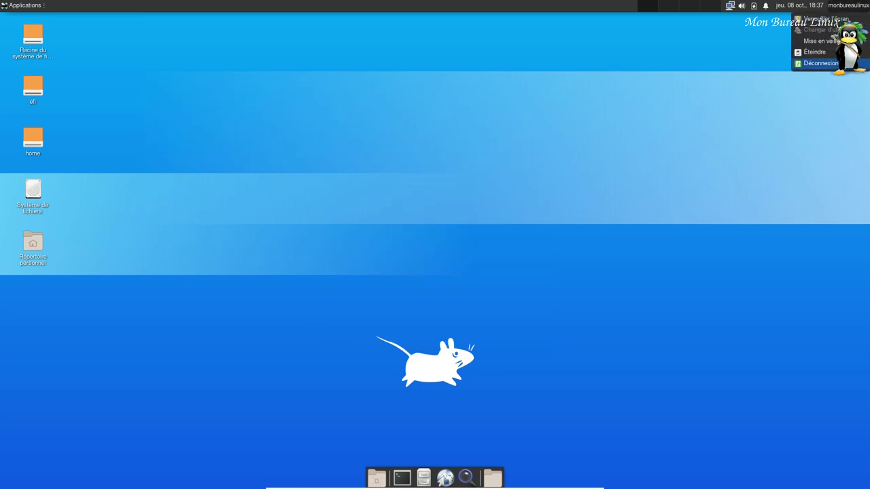
{"action": "left_click", "coordinate": [821, 62]}
{"action": "left_click", "coordinate": [353, 219]}
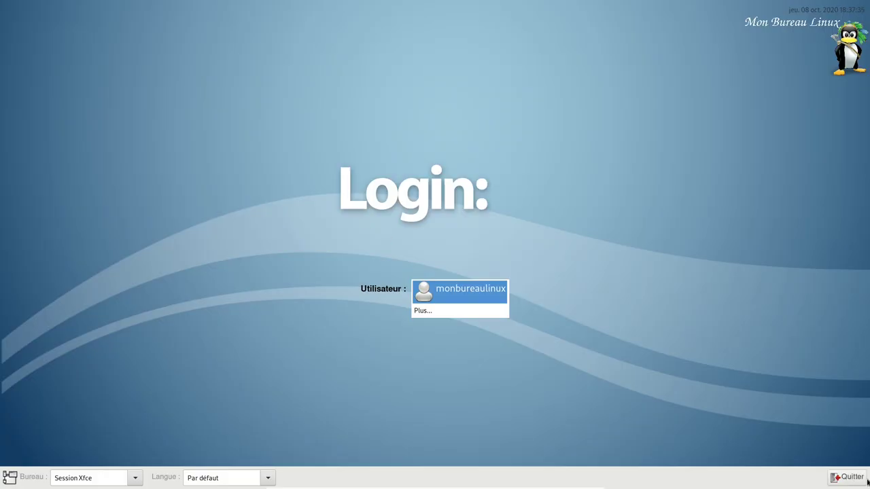
{"action": "left_click", "coordinate": [862, 479]}
{"action": "left_click", "coordinate": [833, 475]}
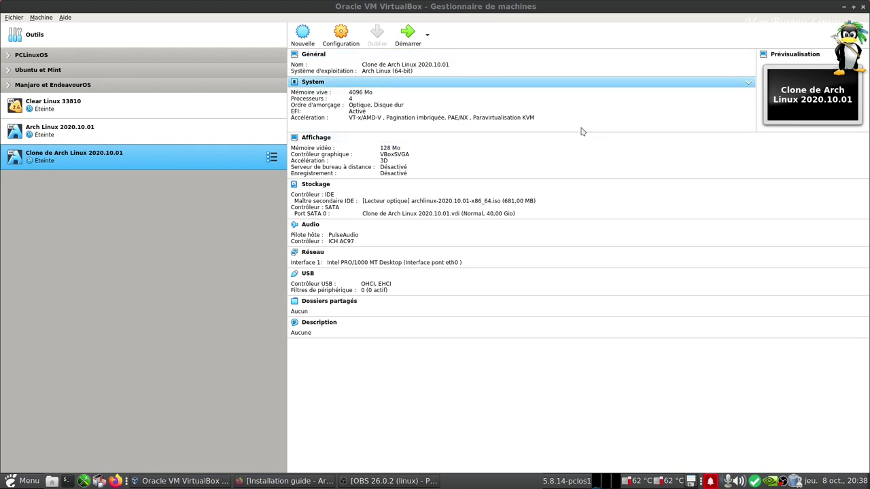
Minimize VirtualBox, look over the Installation guide, Arch Linux and Arch Conf 2020 tabs, then hide Firefox
{"action": "left_click", "coordinate": [843, 7]}
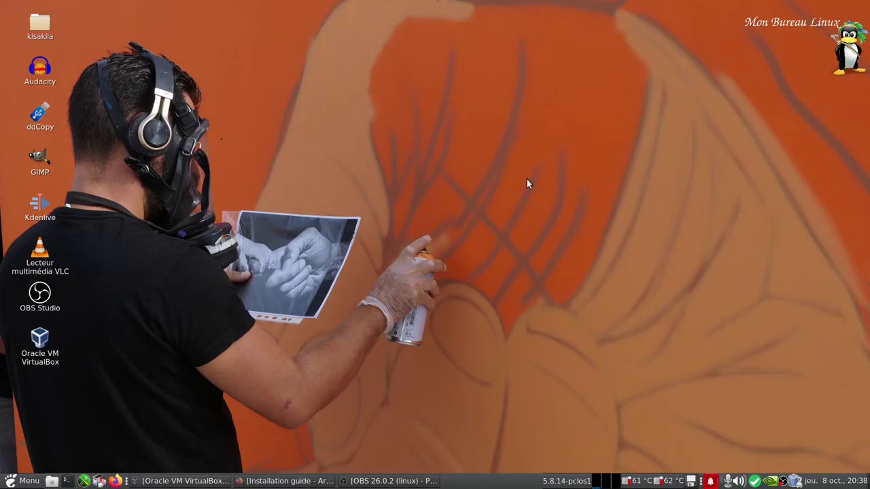
{"action": "left_click", "coordinate": [278, 482]}
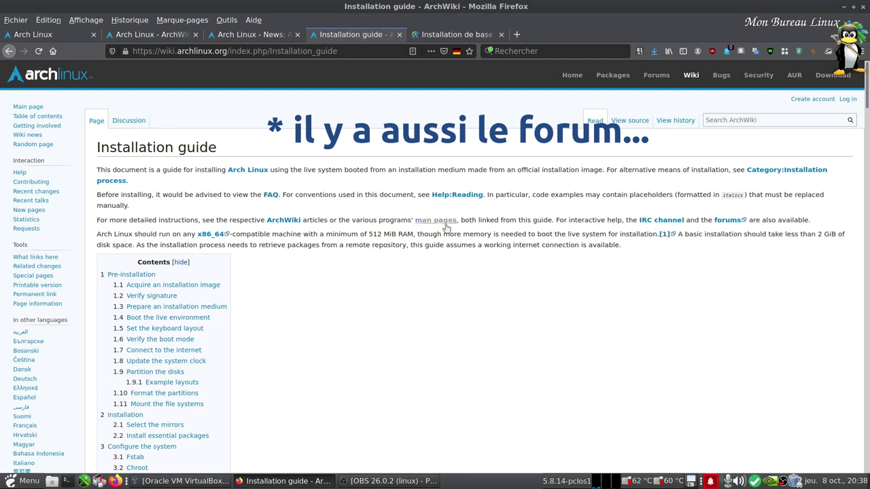
{"action": "scroll", "coordinate": [438, 251], "scroll_direction": "down", "scroll_amount": 5}
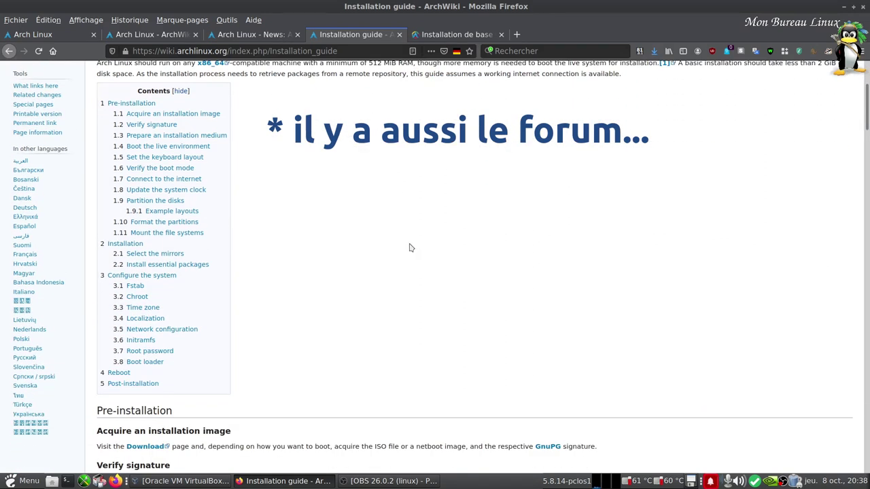
{"action": "scroll", "coordinate": [409, 249], "scroll_direction": "up", "scroll_amount": 5}
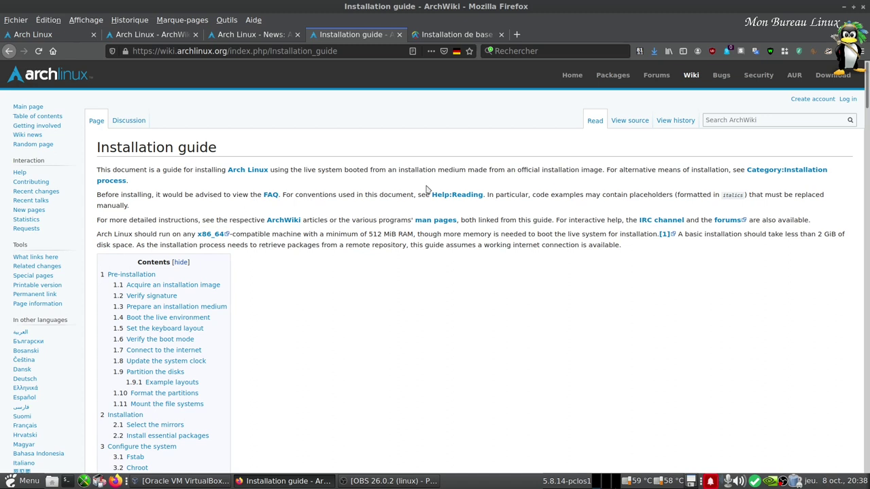
{"action": "left_click", "coordinate": [62, 35]}
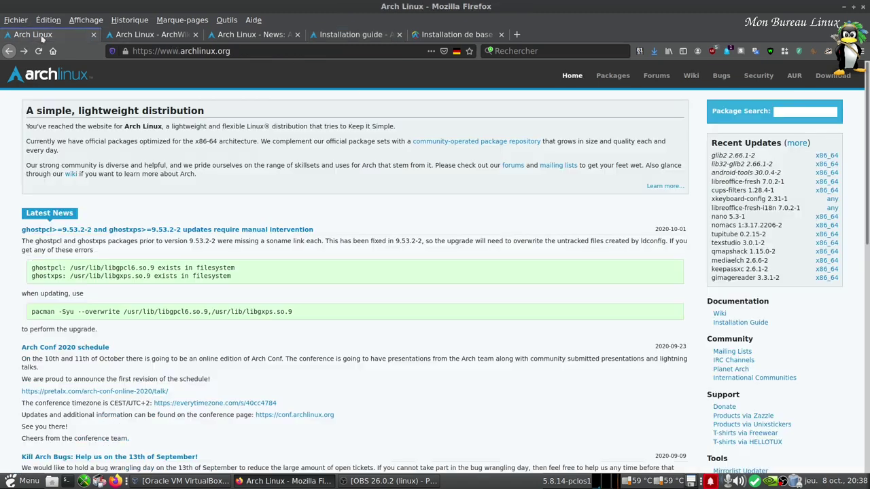
{"action": "left_click", "coordinate": [251, 34]}
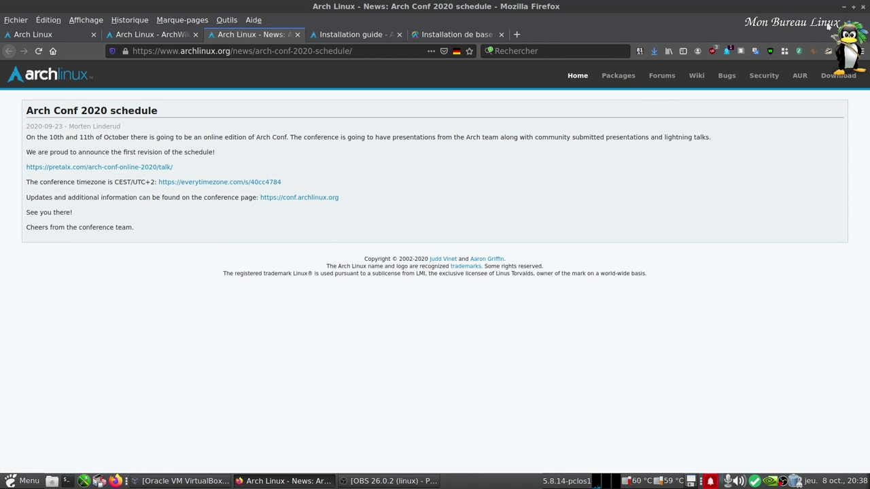
{"action": "left_click", "coordinate": [843, 8]}
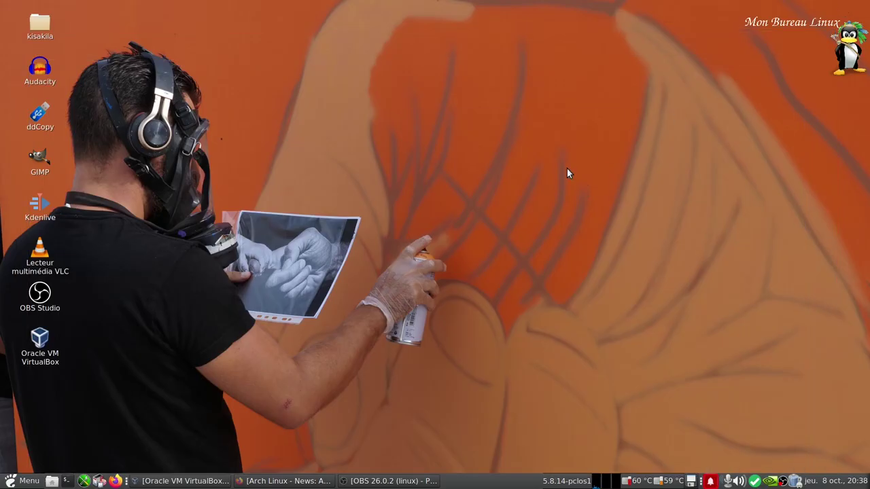